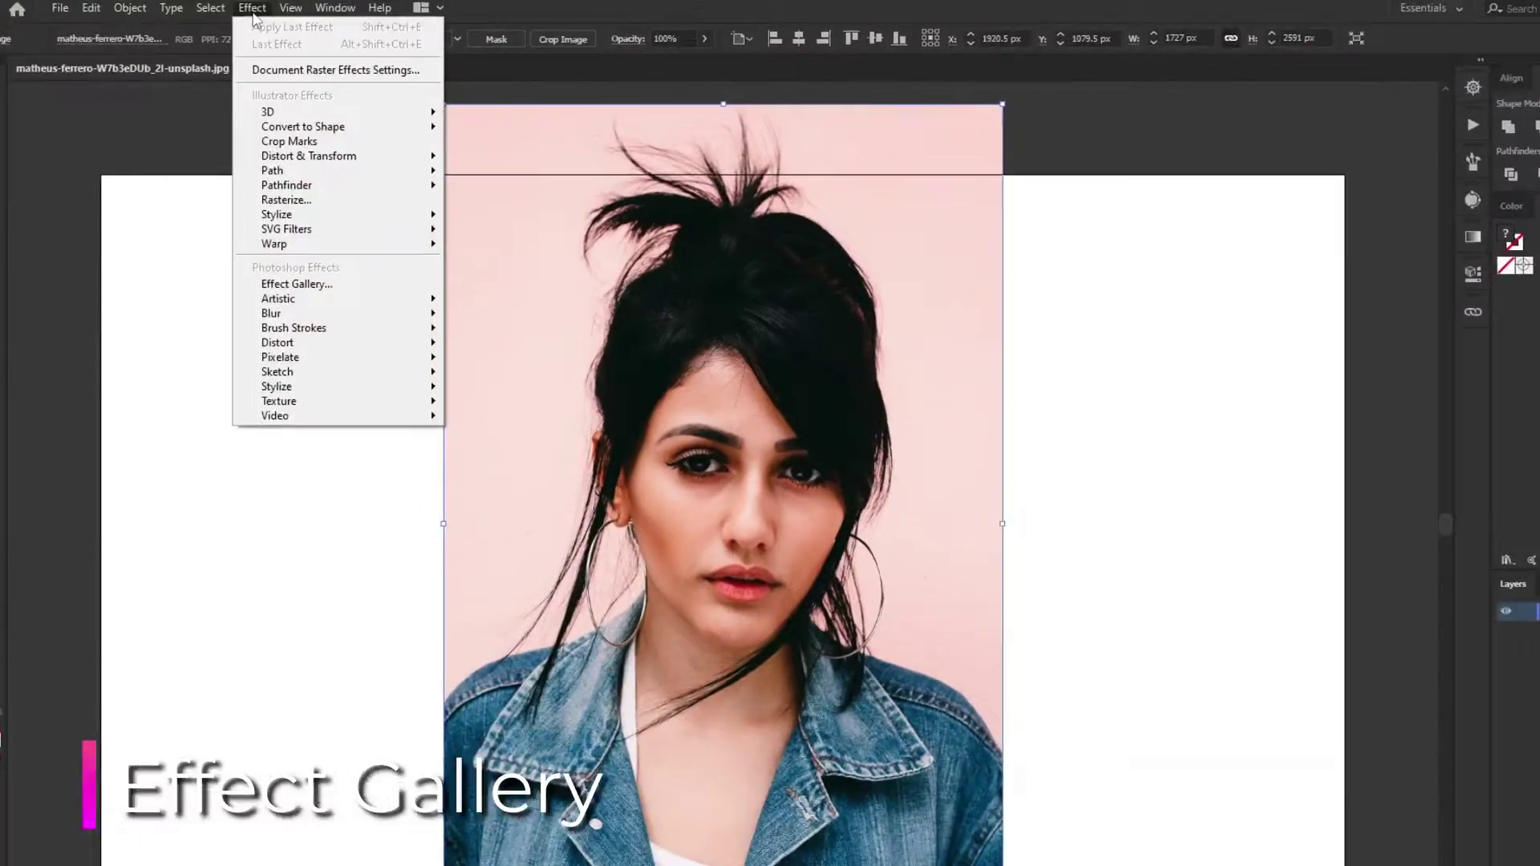
# - Open the Effect Gallery for the selected portrait photo from the Photoshop Effects section
pyautogui.click(297, 284)
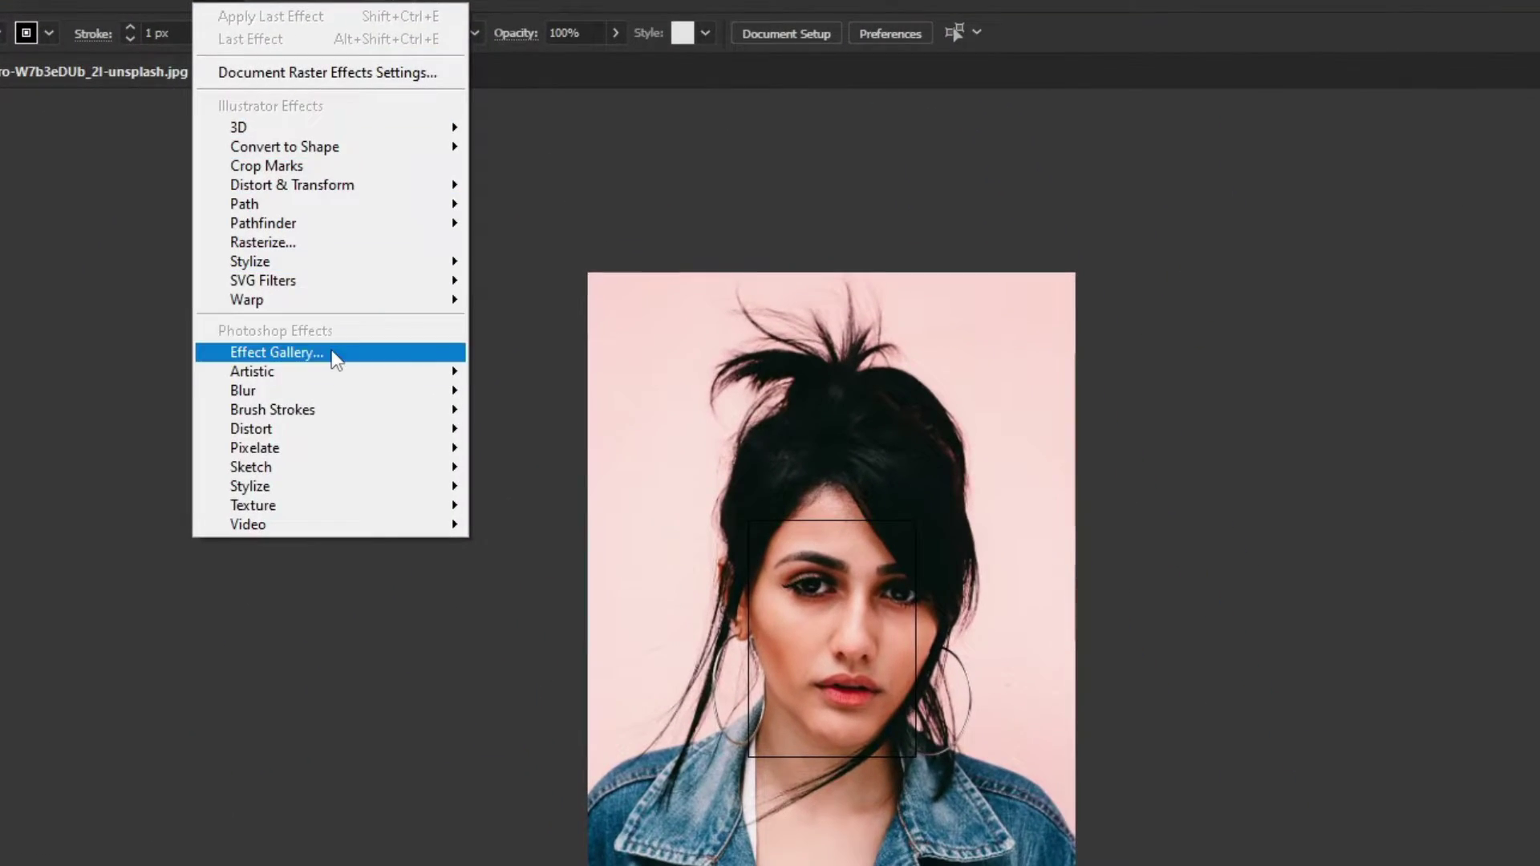
pyautogui.click(332, 353)
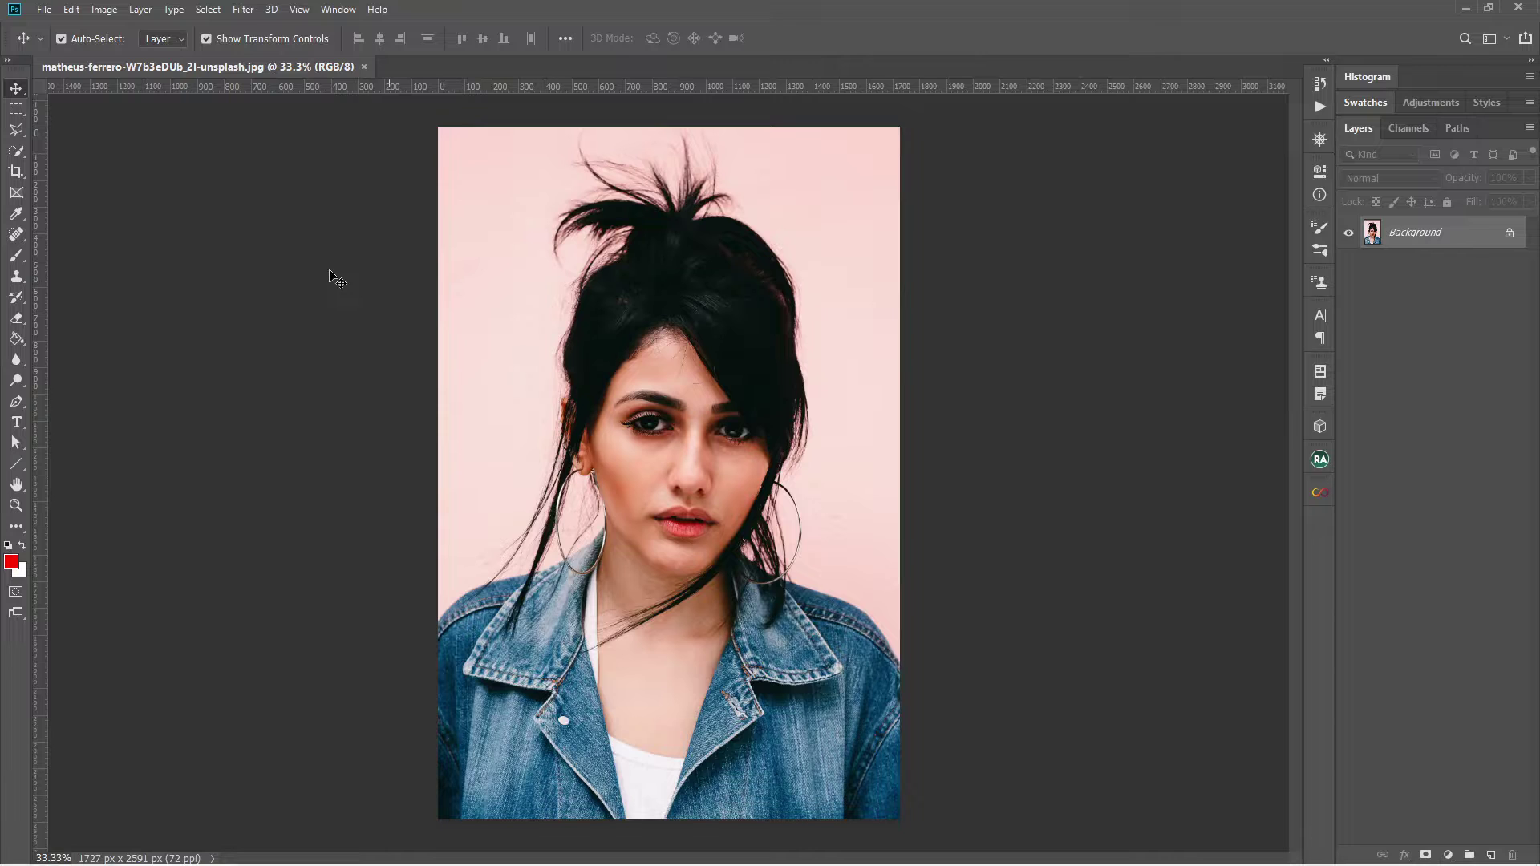
pyautogui.click(105, 10)
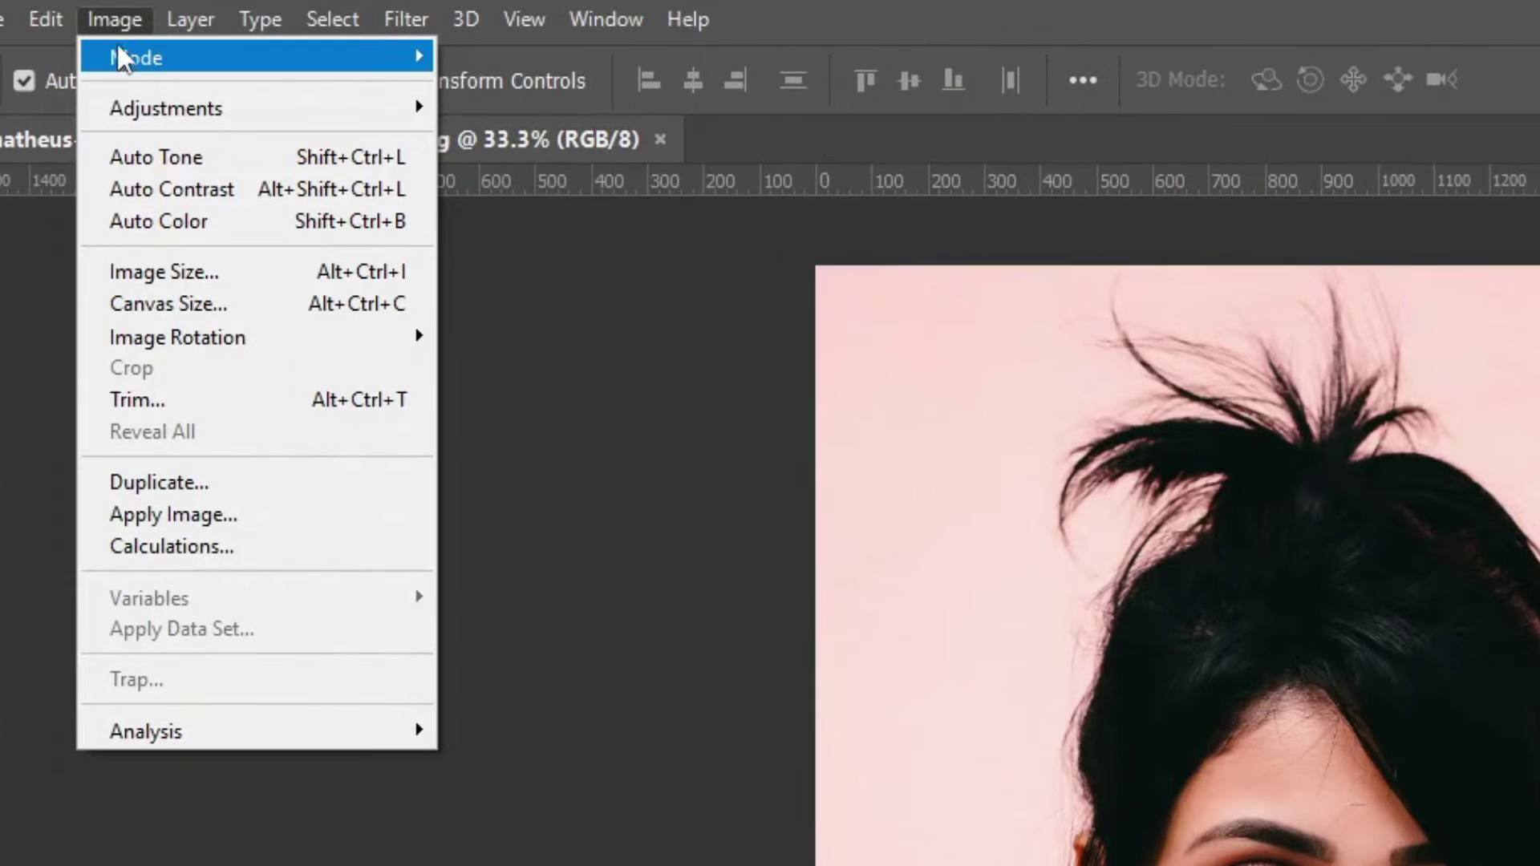
pyautogui.moveTo(119, 54)
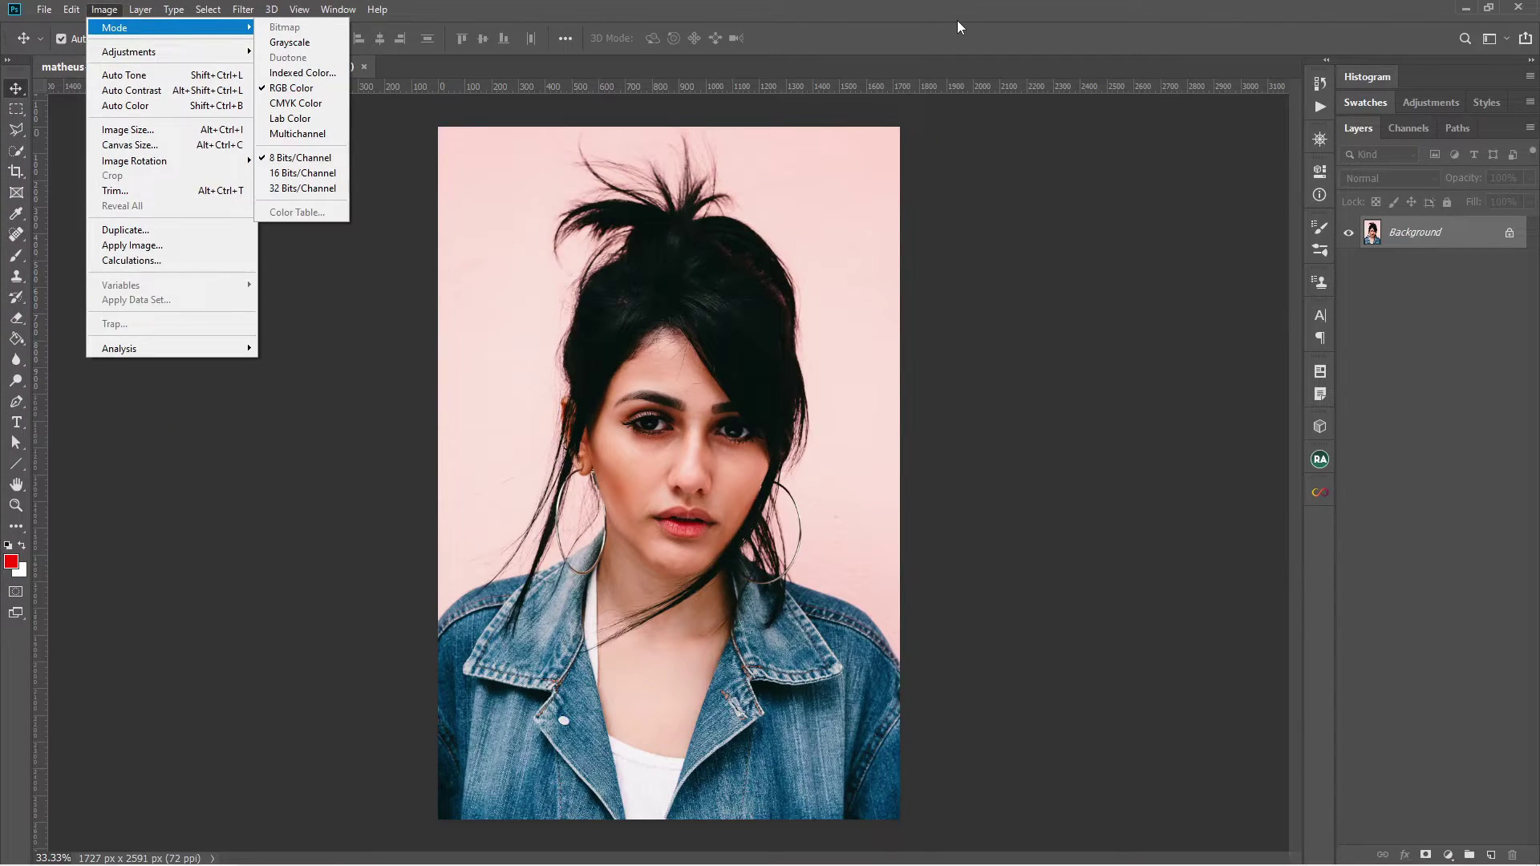
pyautogui.click(957, 22)
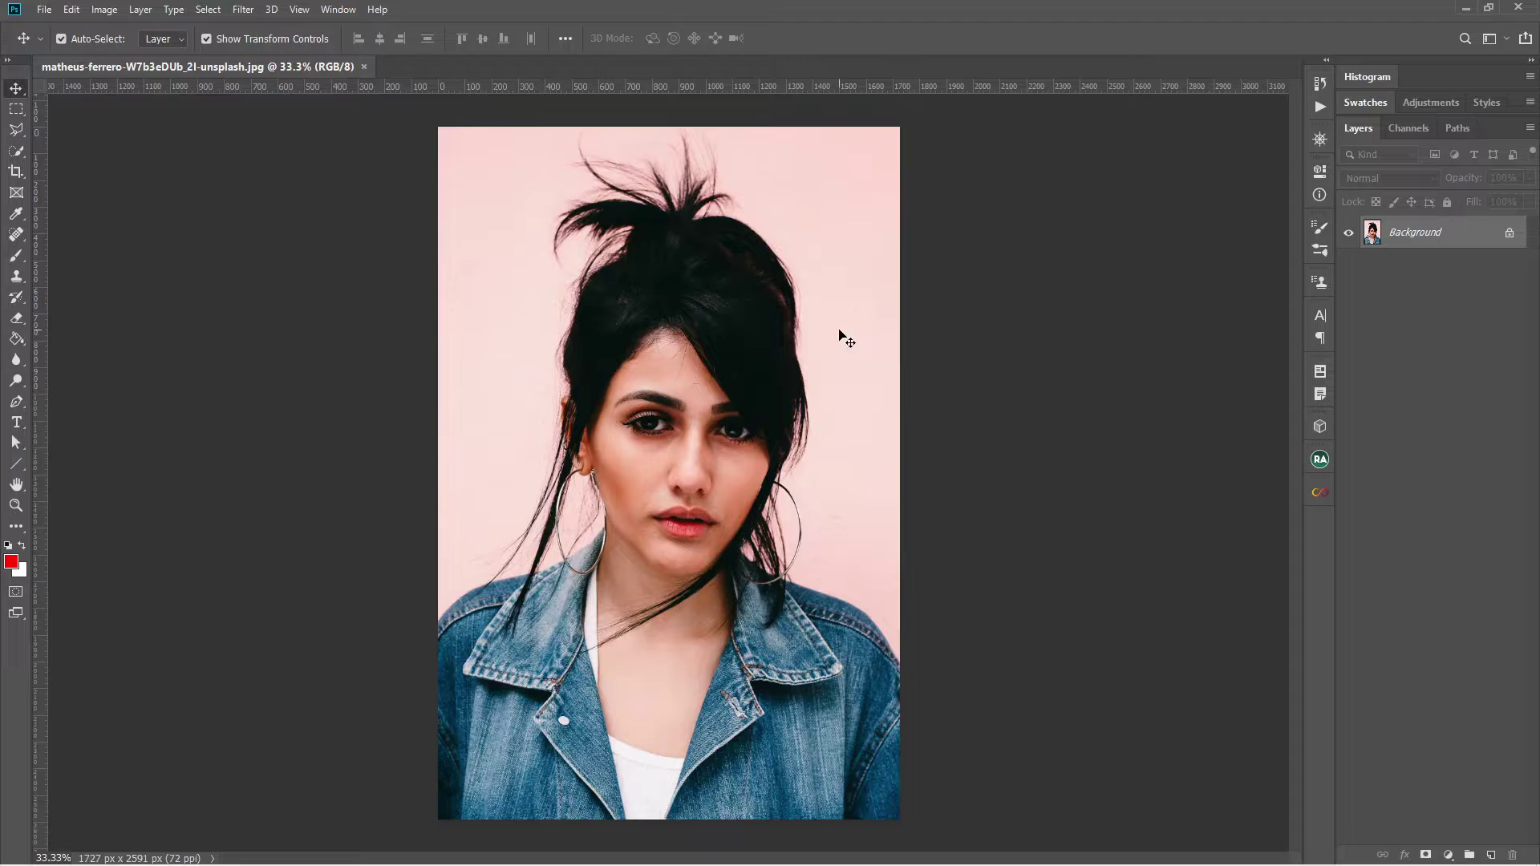
pyautogui.click(239, 11)
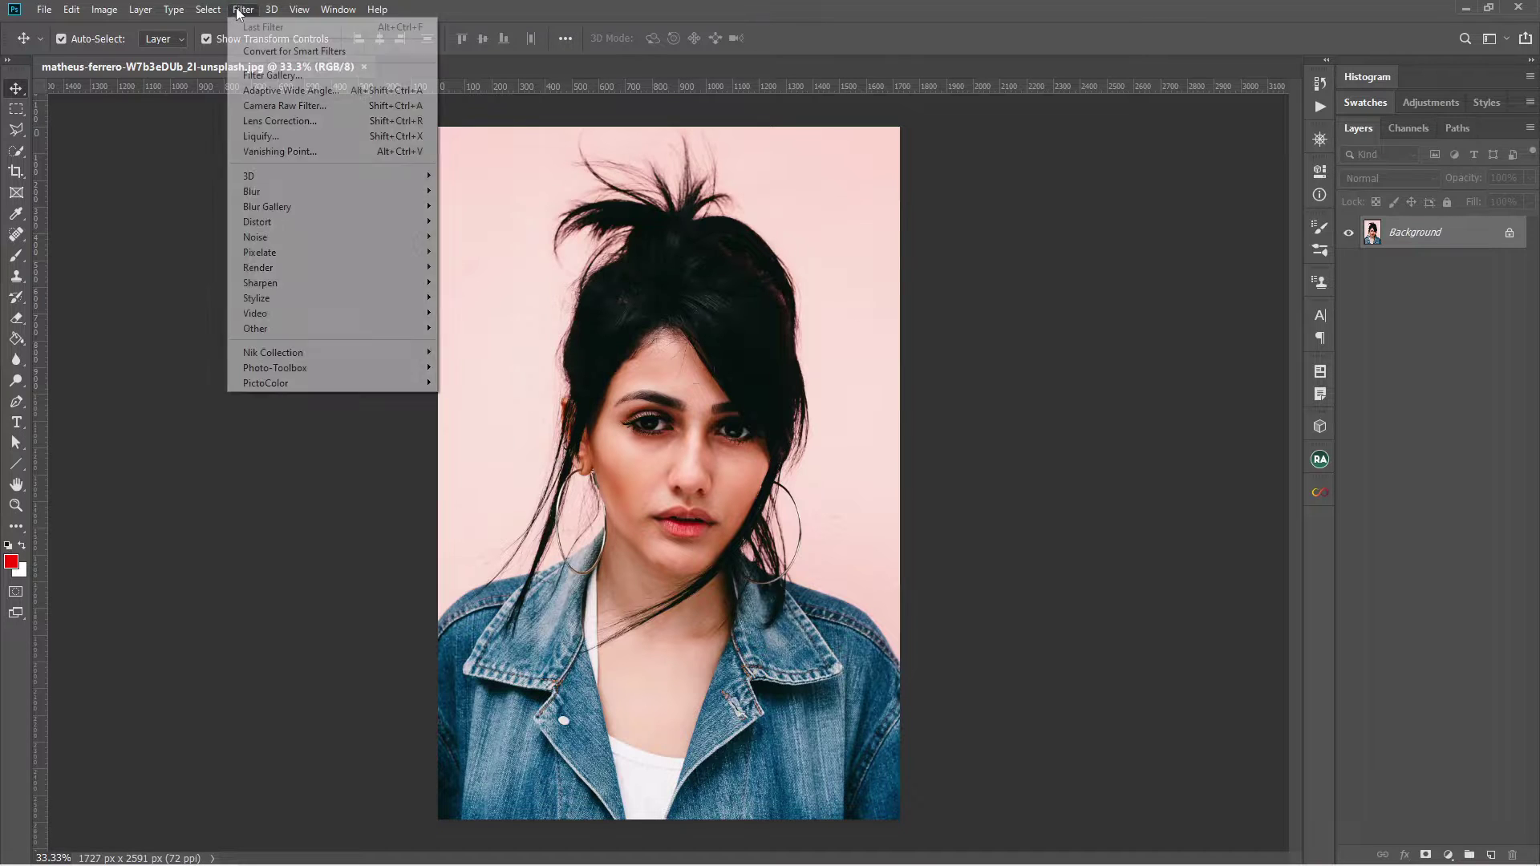
pyautogui.click(283, 76)
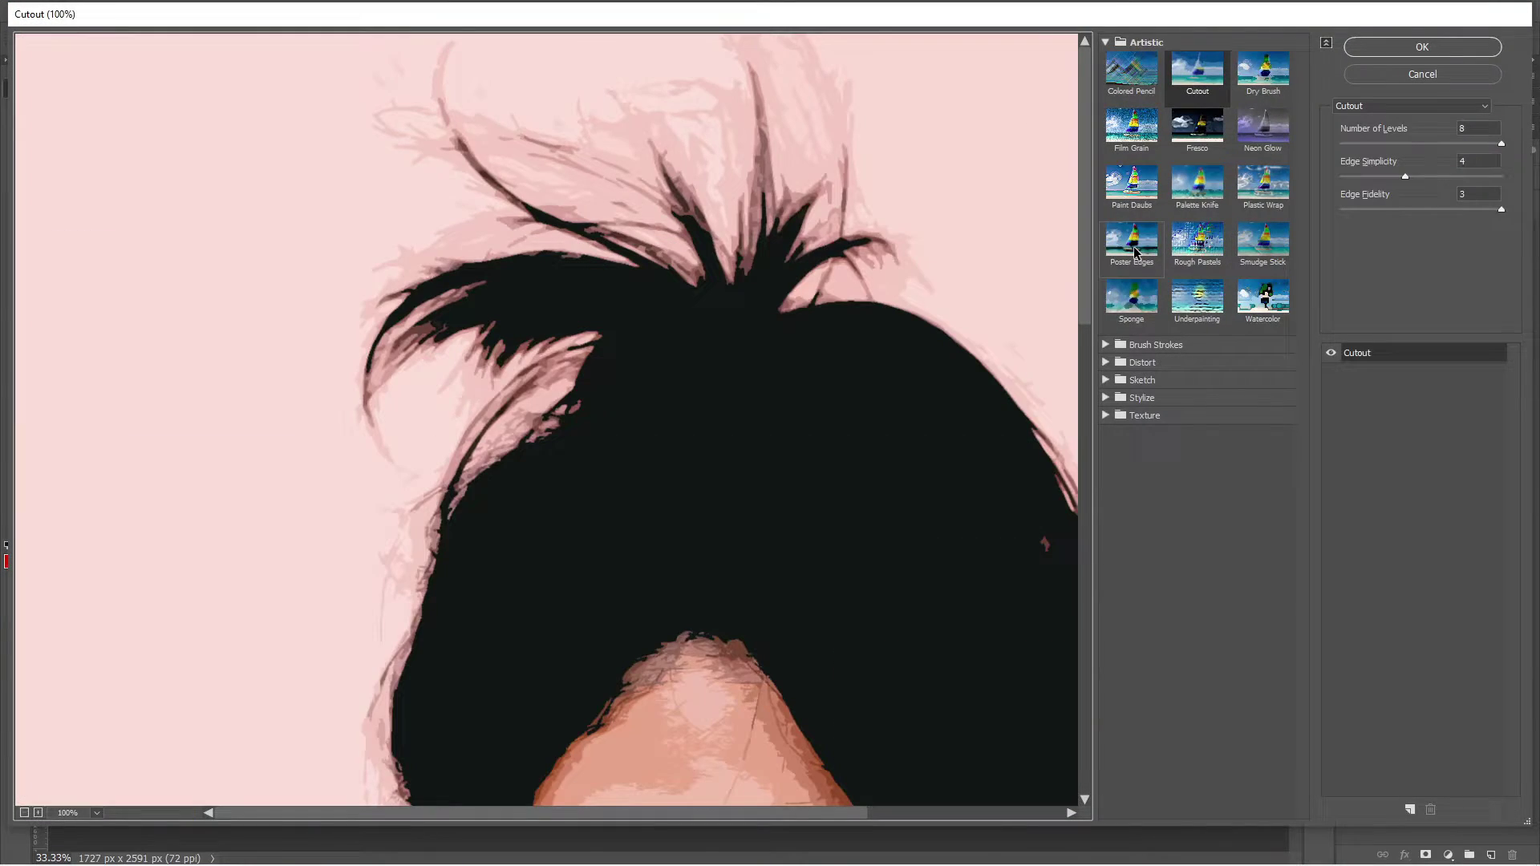
pyautogui.click(1135, 252)
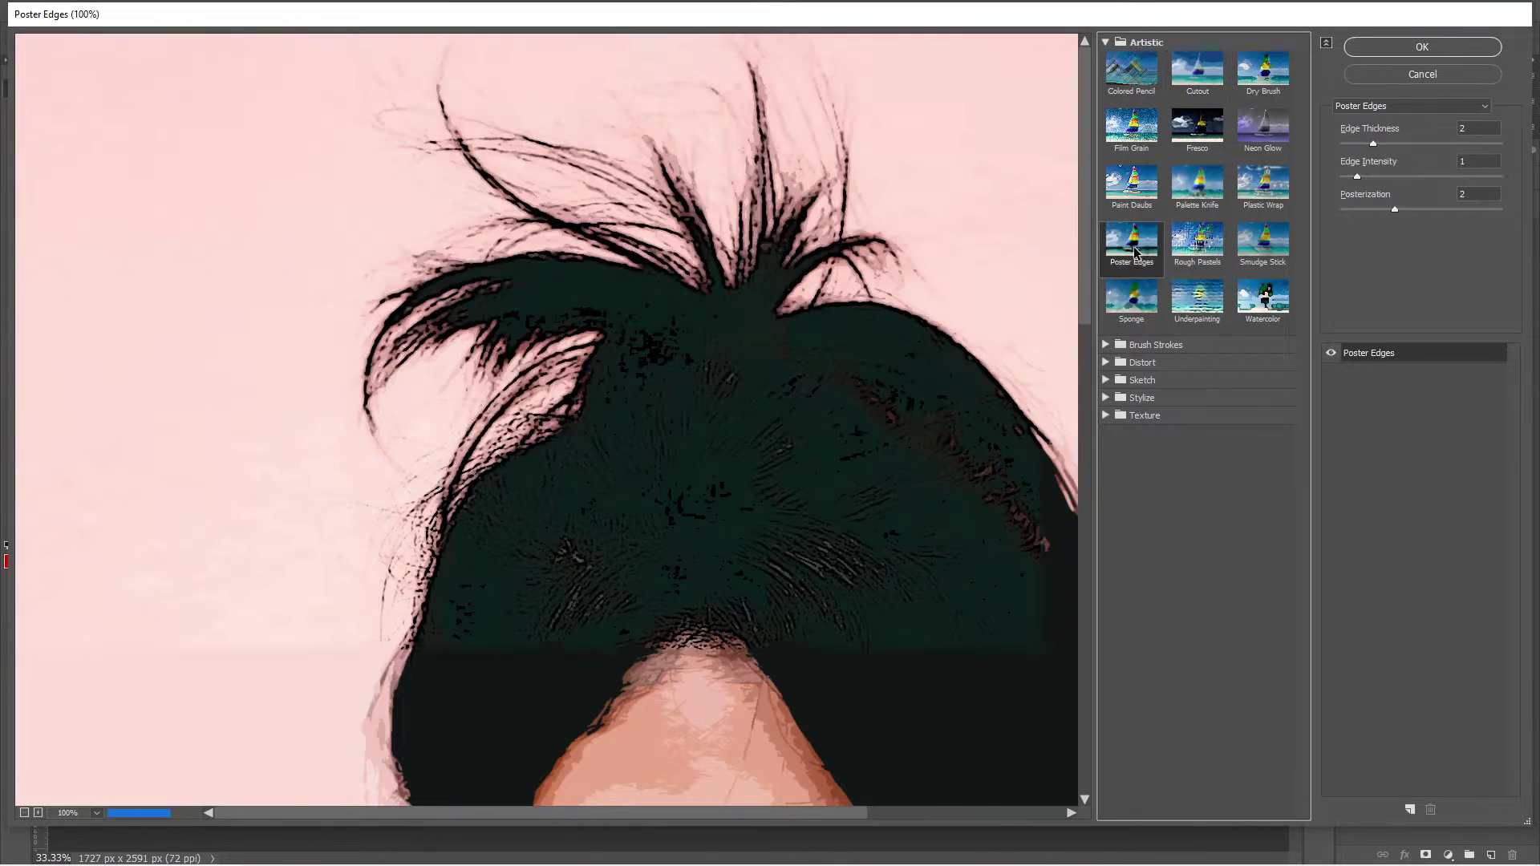
pyautogui.click(95, 815)
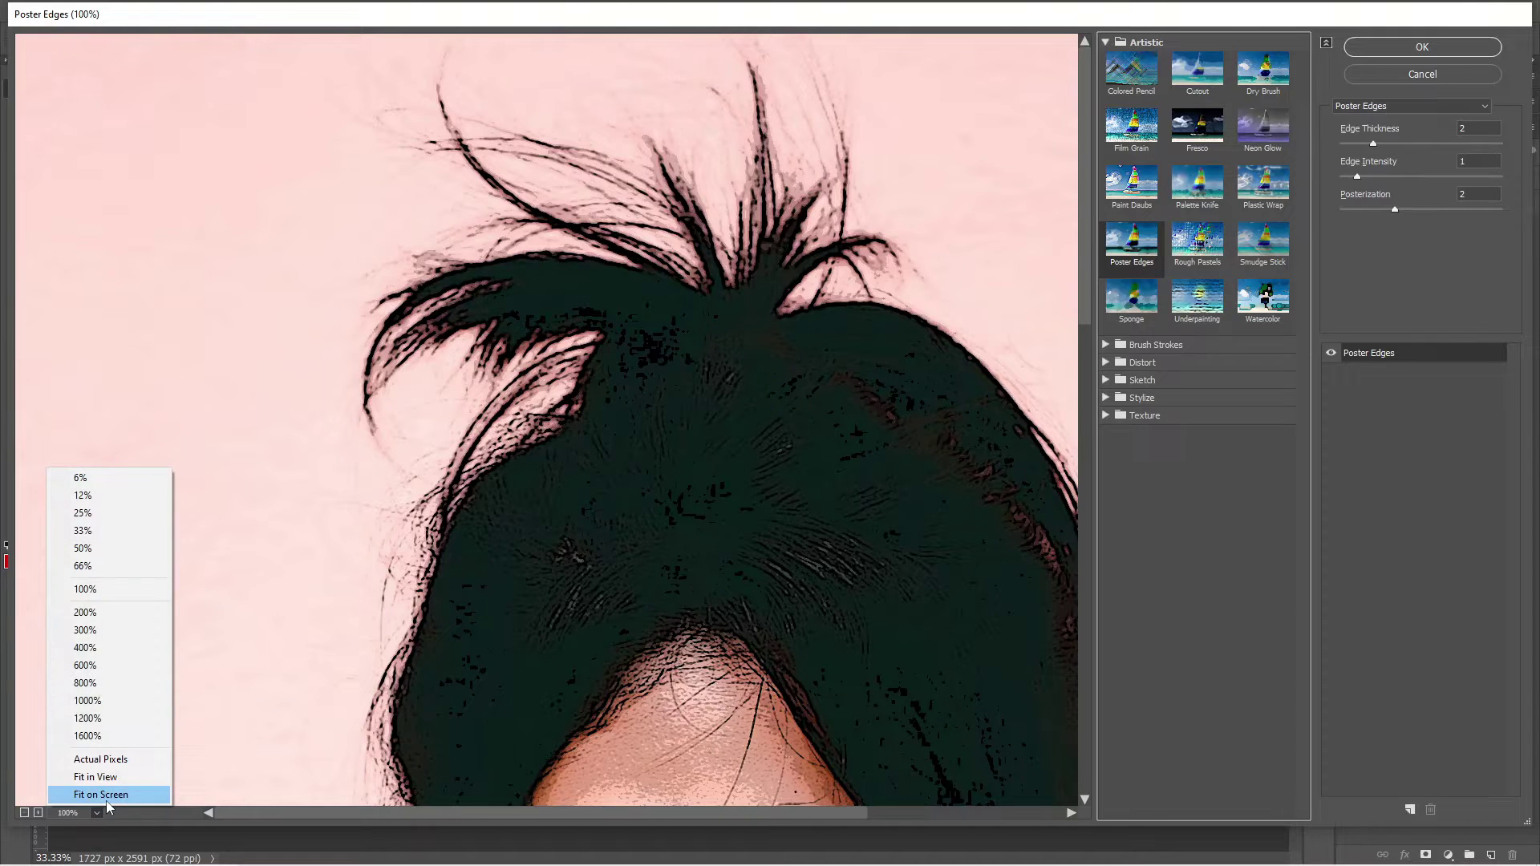
pyautogui.click(80, 788)
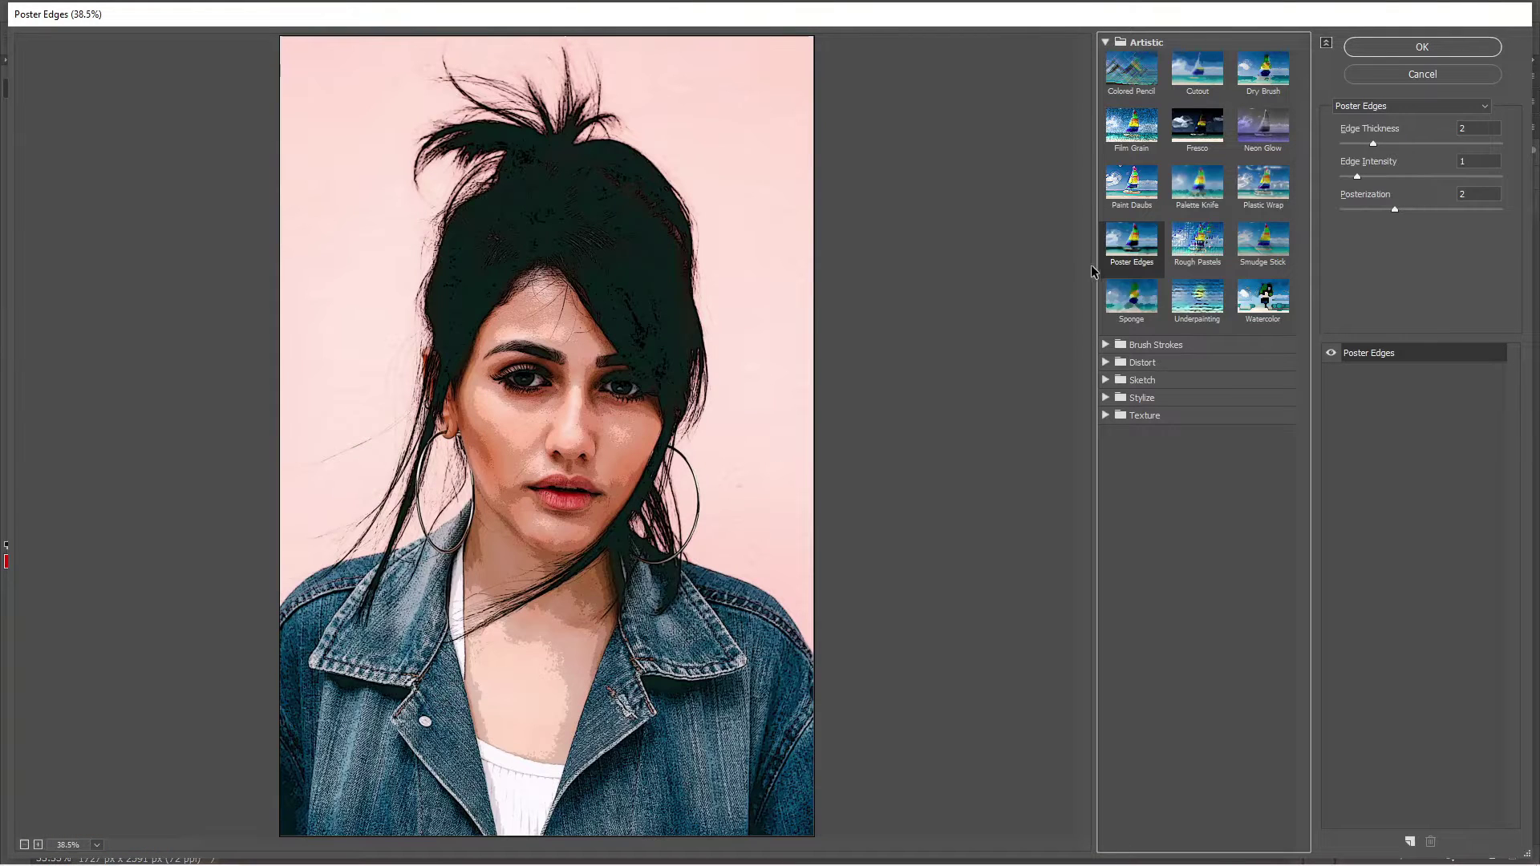
pyautogui.click(1192, 69)
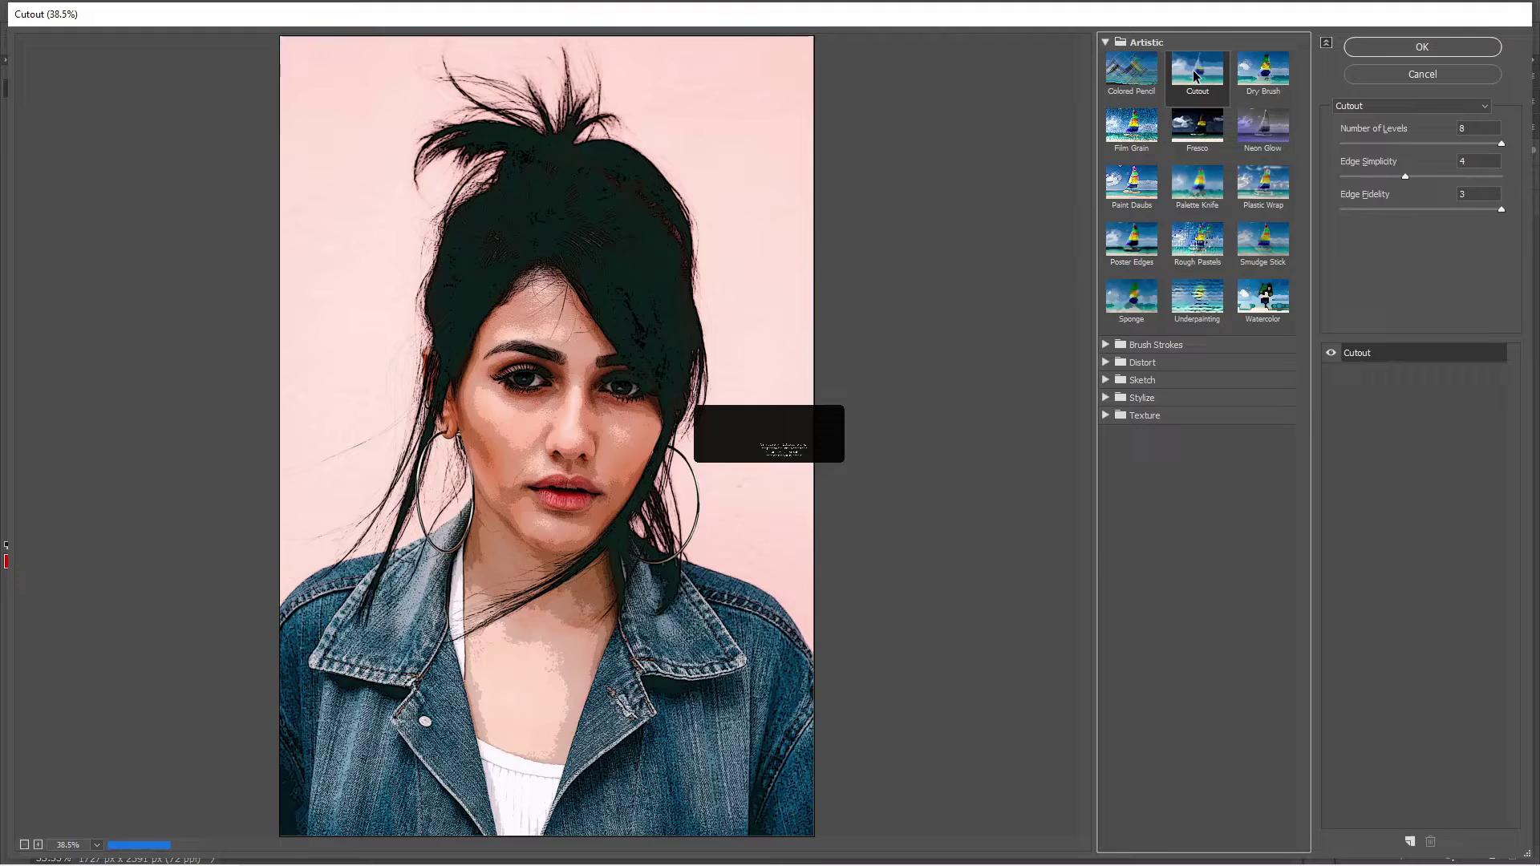
pyautogui.click(1198, 295)
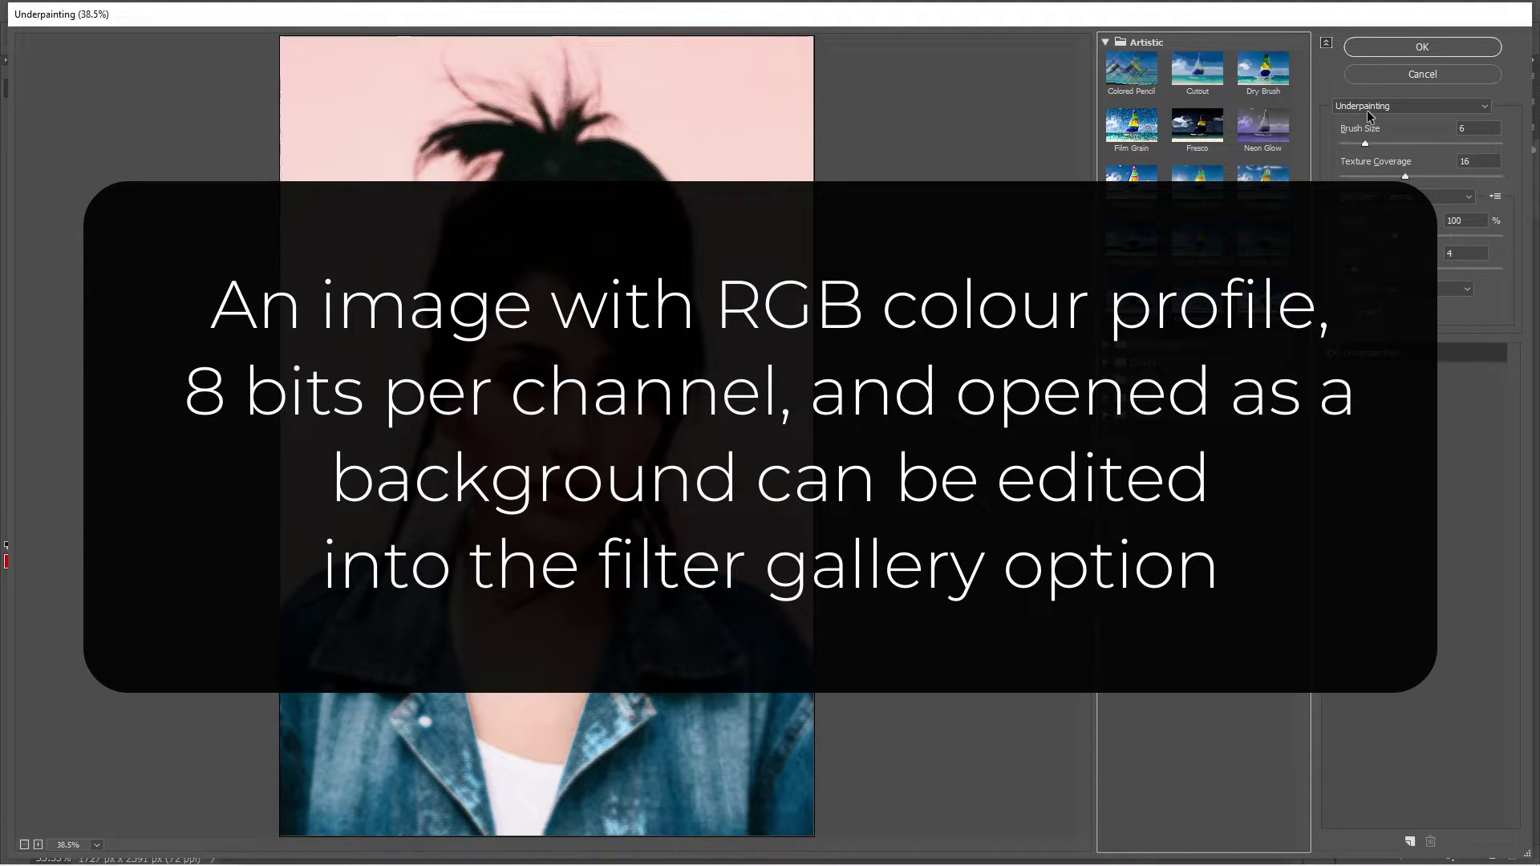
pyautogui.click(1131, 240)
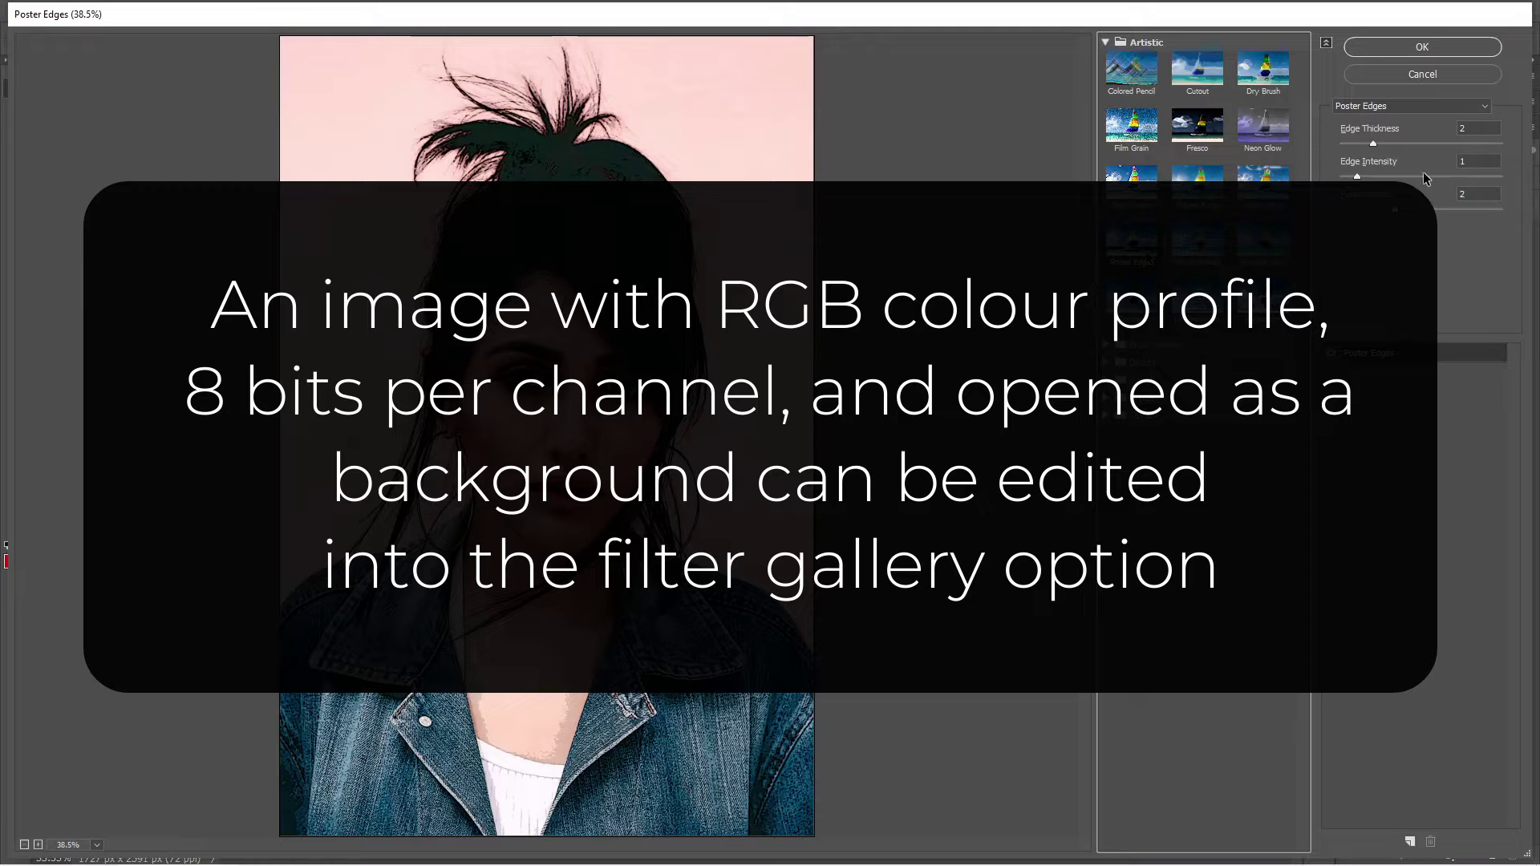
pyautogui.moveTo(1392, 210); pyautogui.dragTo(1365, 210)
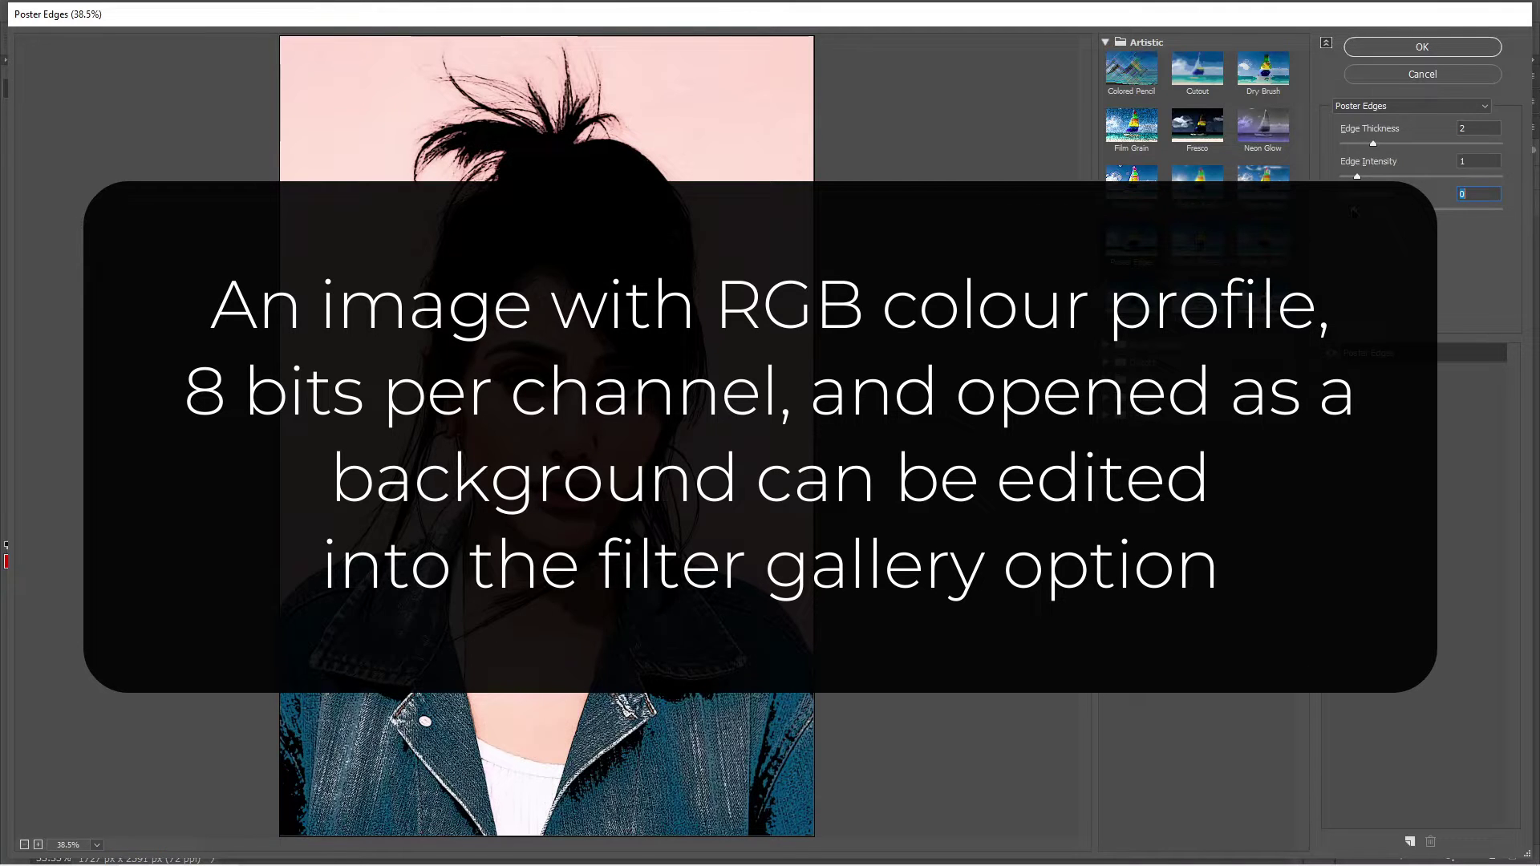
pyautogui.click(1422, 73)
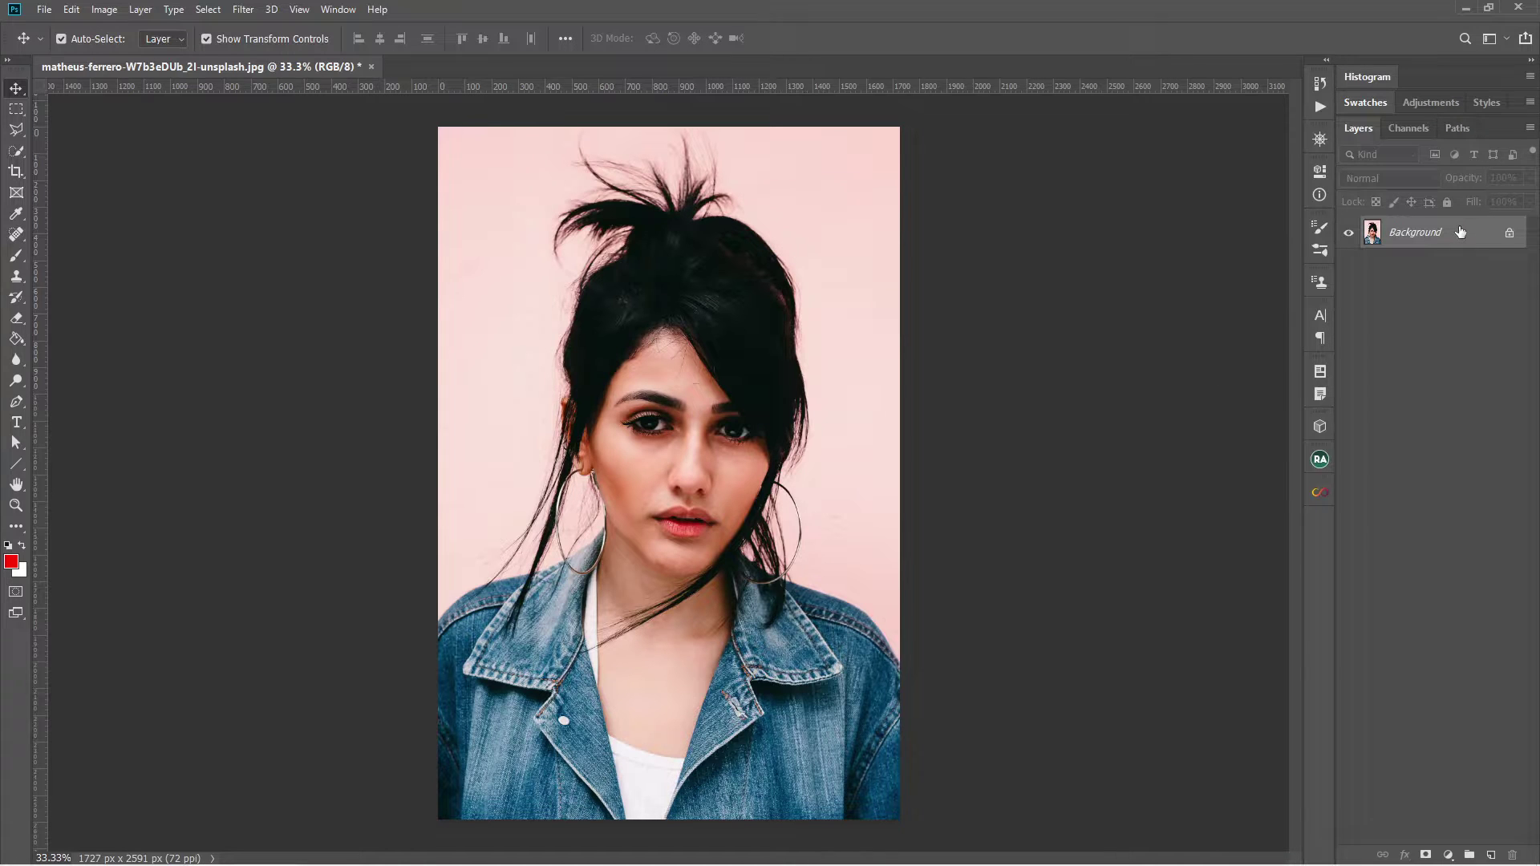
# - Convert the Background layer into a regular layer named 'image'
pyautogui.rightClick(1460, 233)
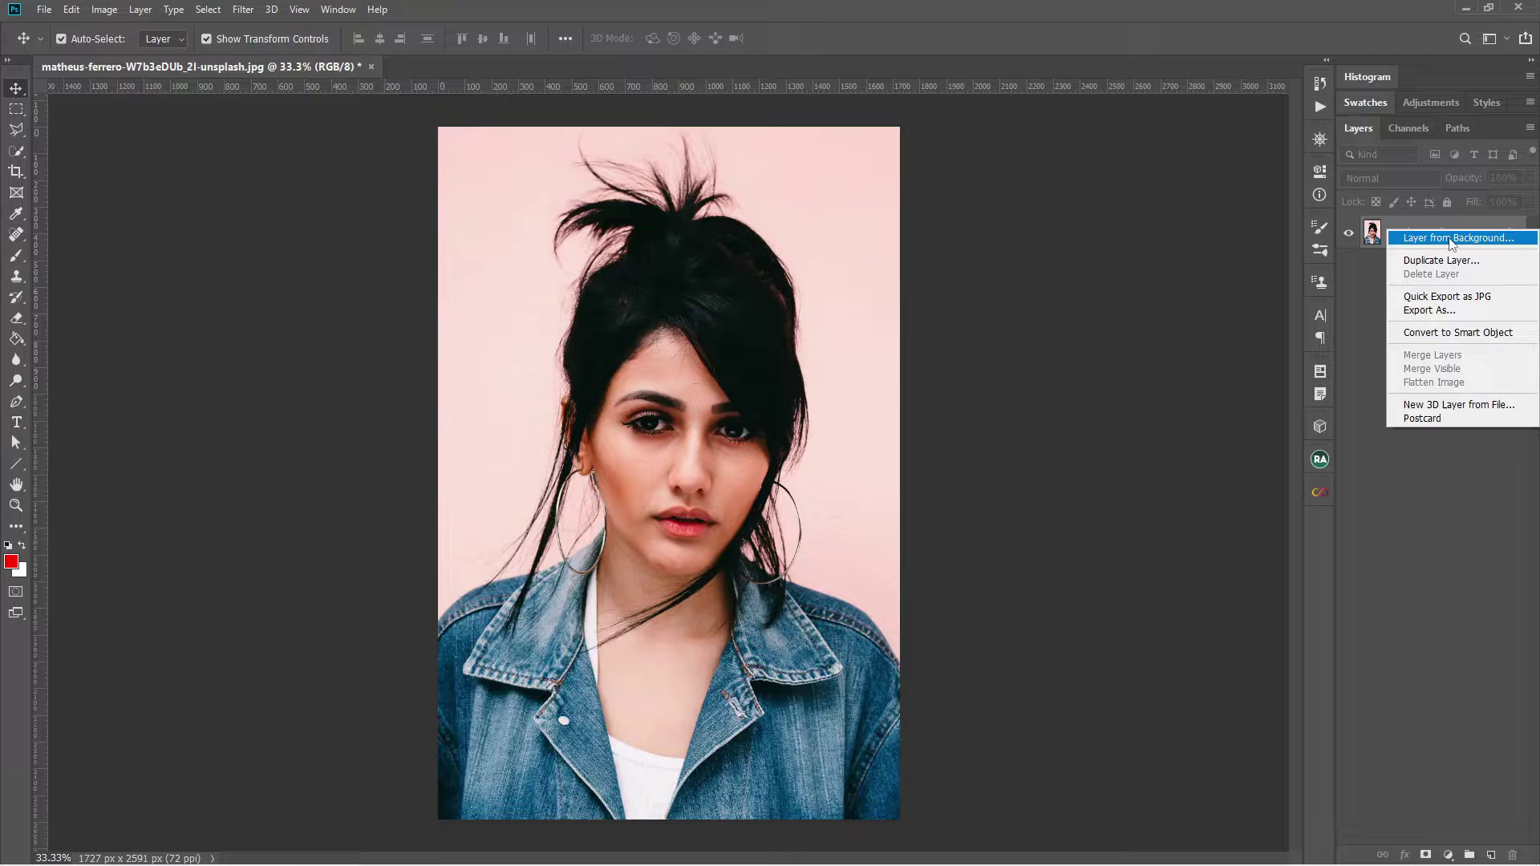
pyautogui.click(1452, 238)
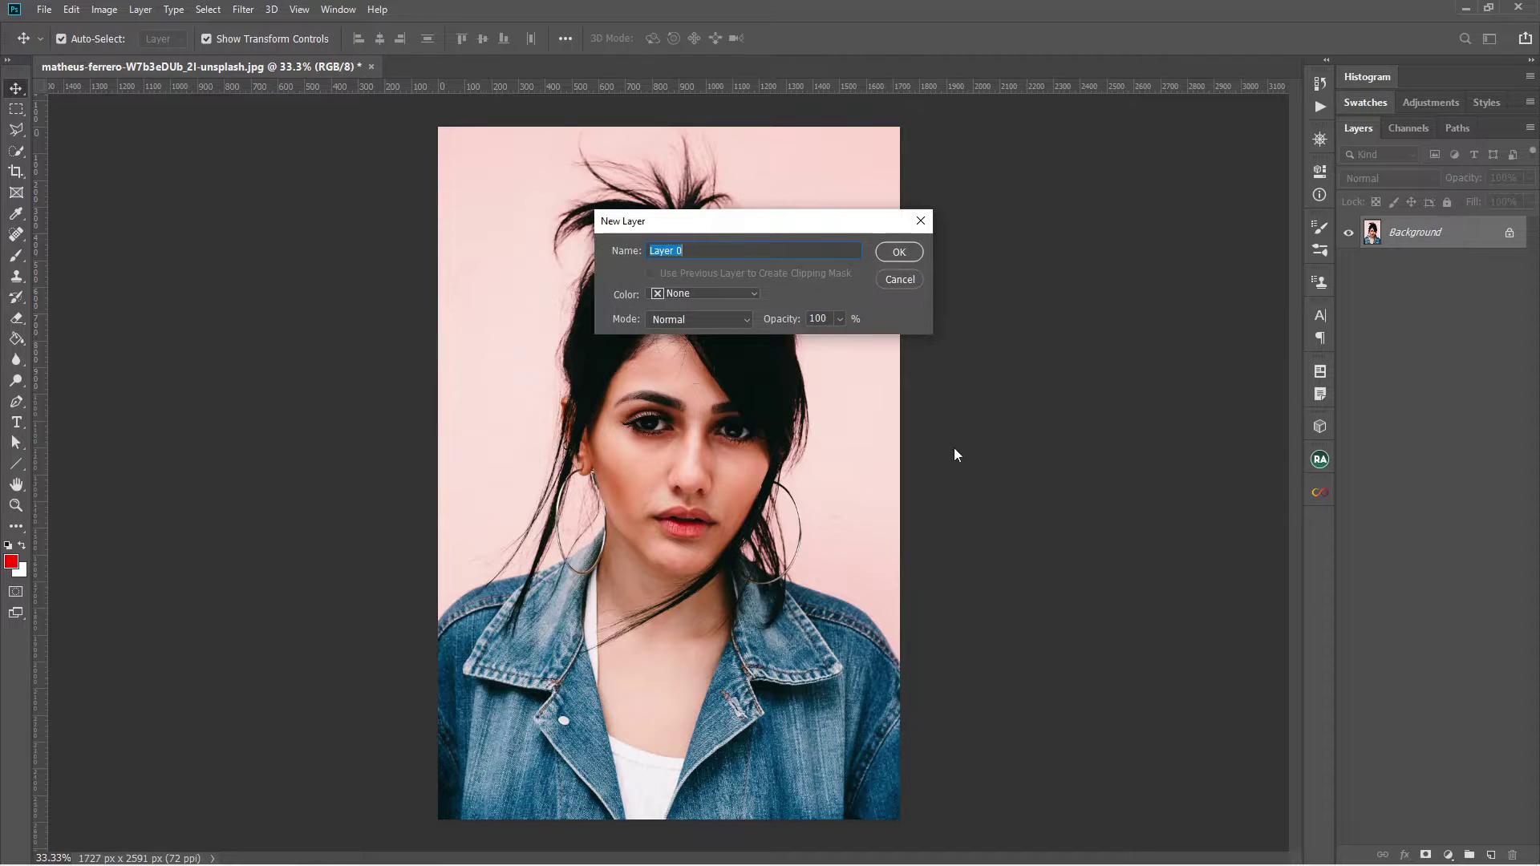
pyautogui.write('image')
pyautogui.click(898, 254)
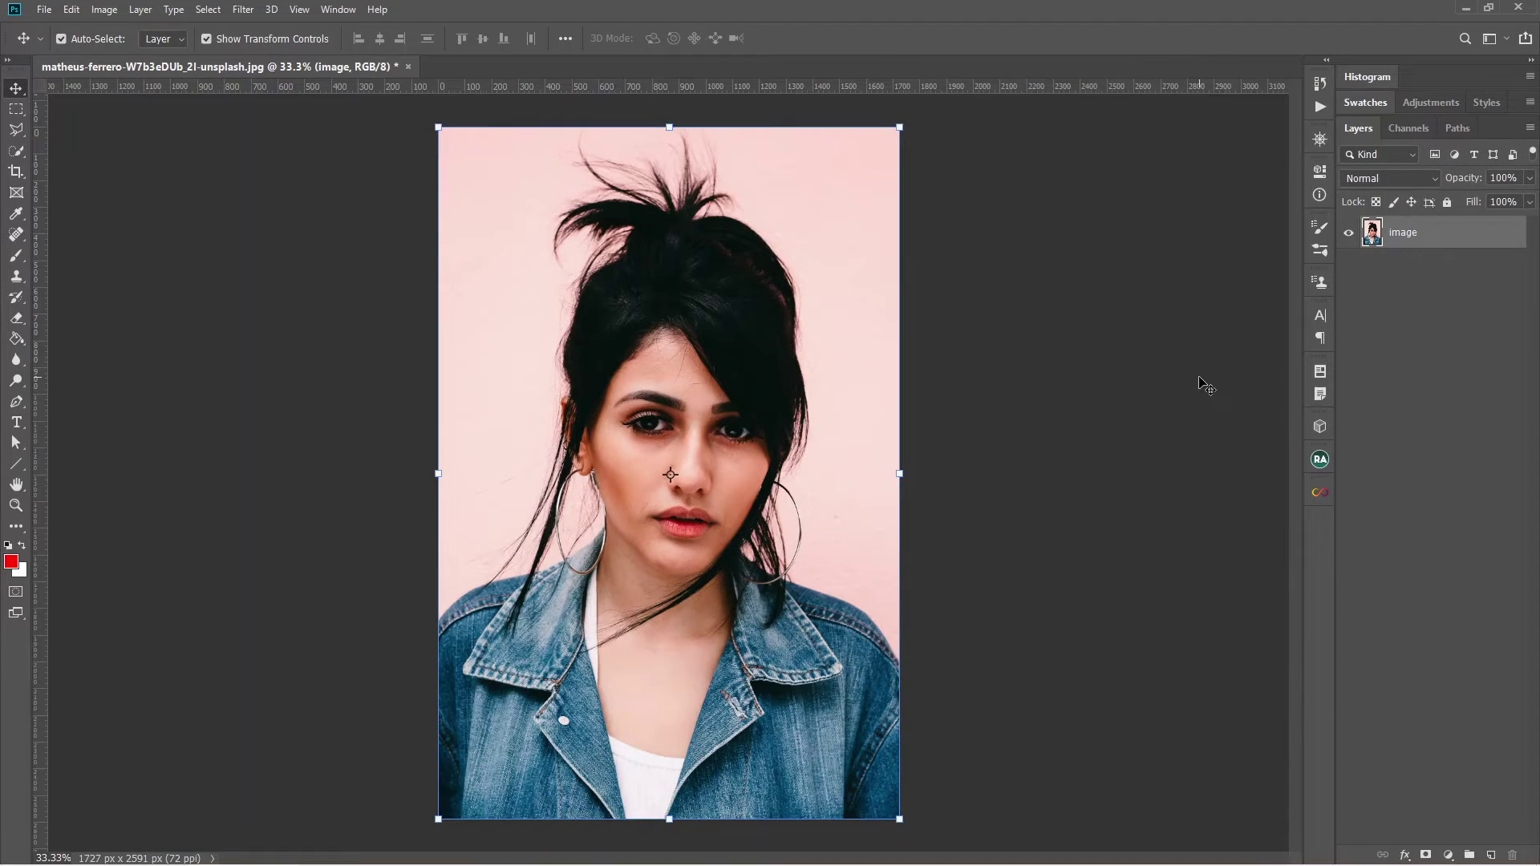
# - Deselect the layer and check the Filter menu without applying anything
pyautogui.click(869, 766)
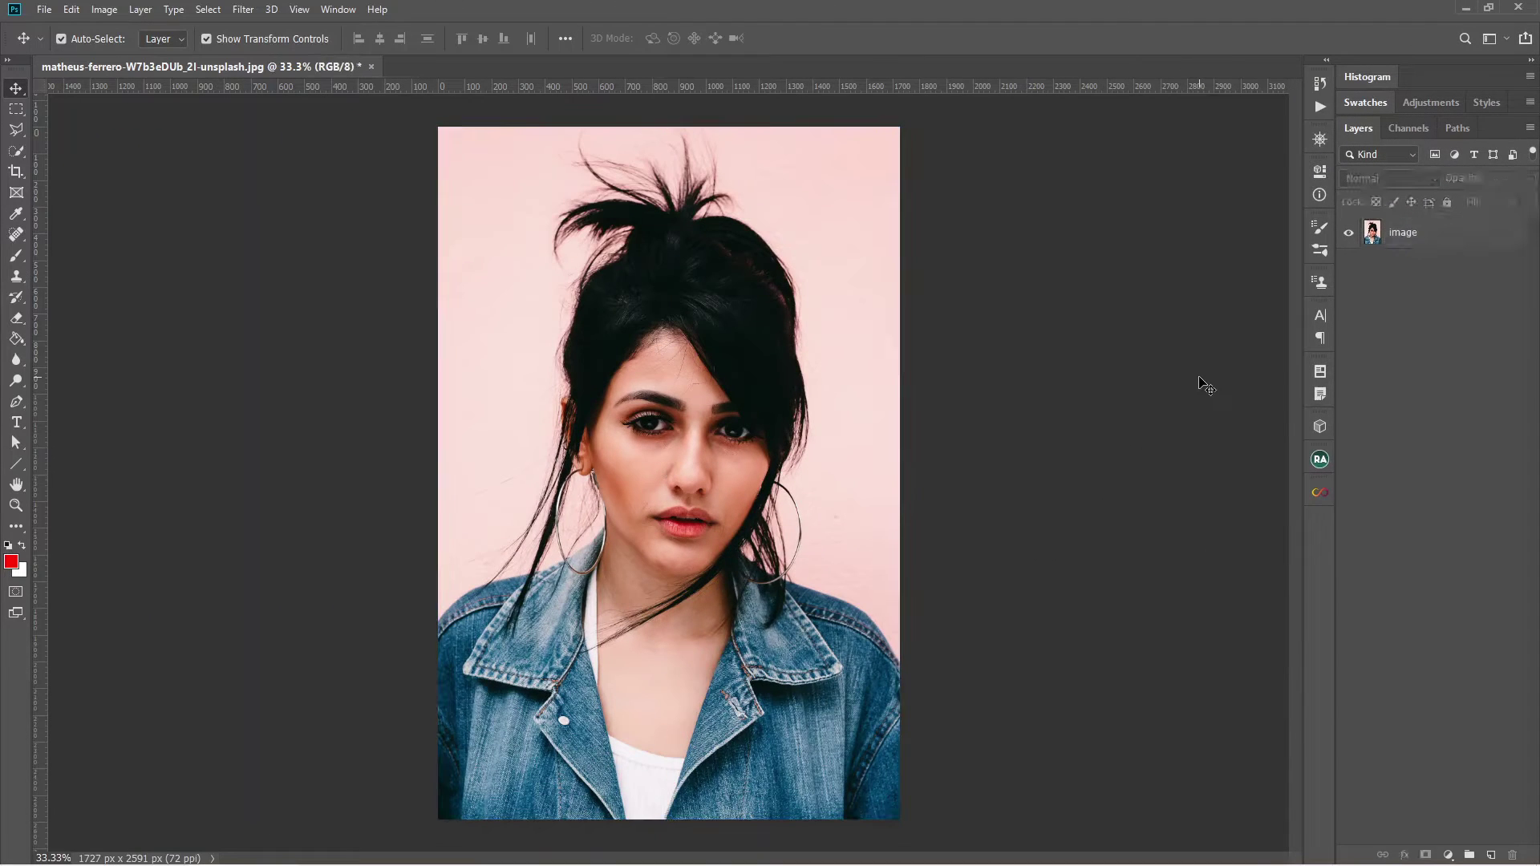
pyautogui.click(282, 385)
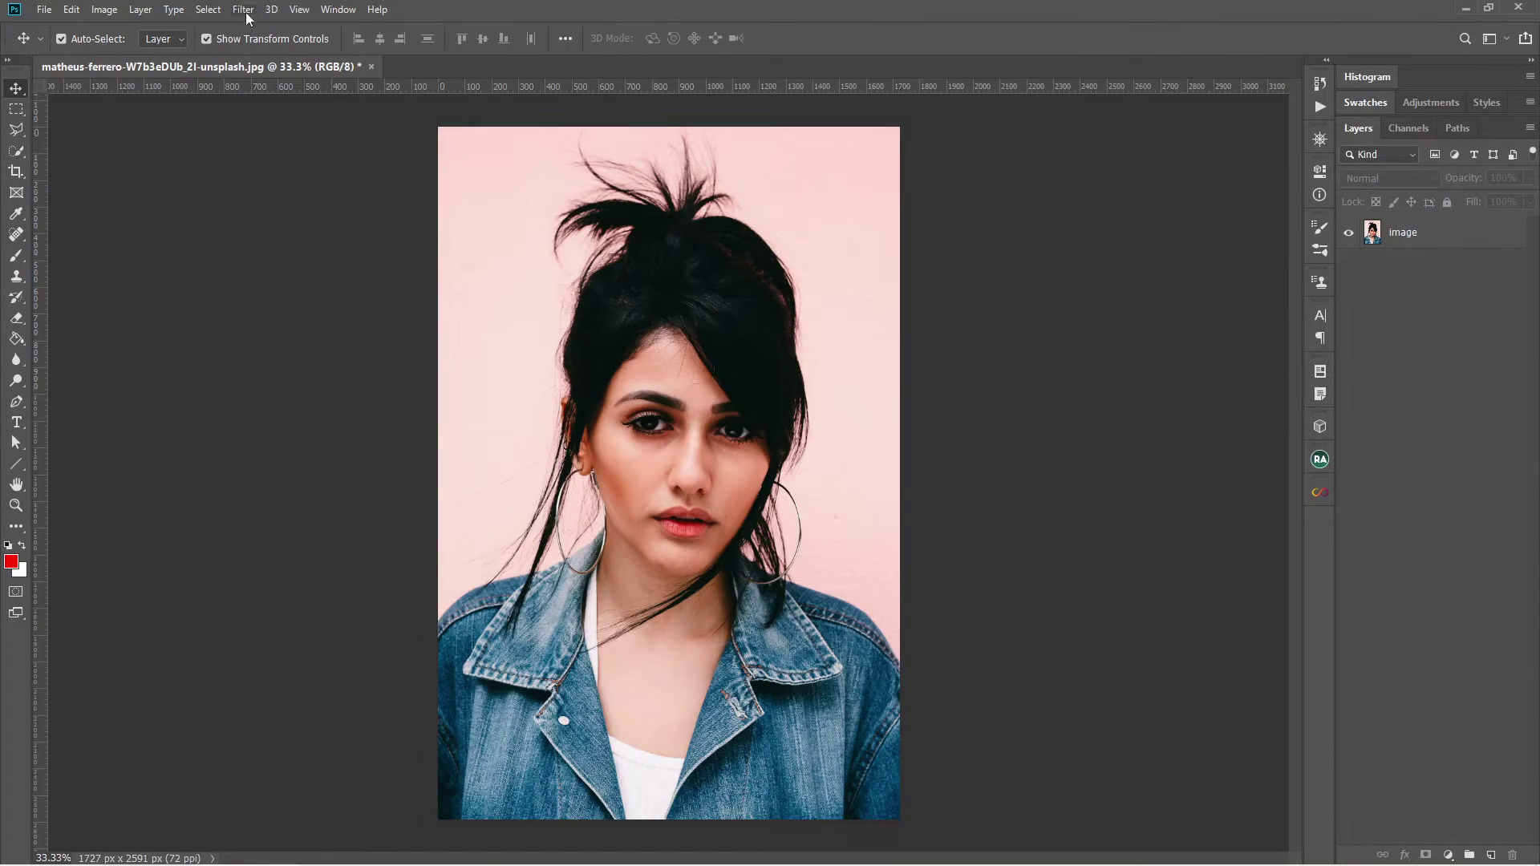
pyautogui.click(244, 12)
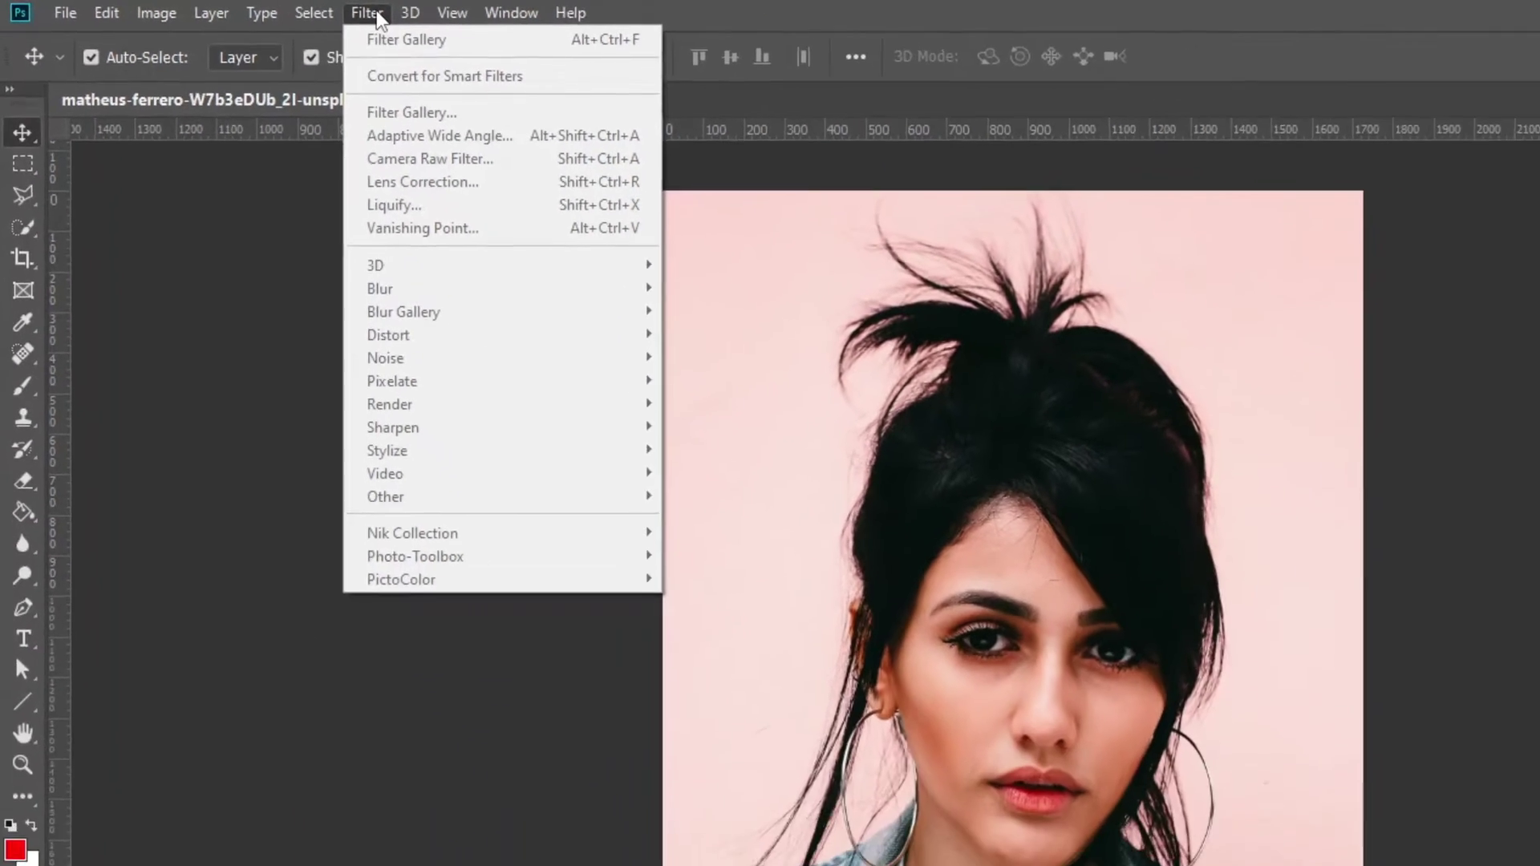
pyautogui.click(491, 17)
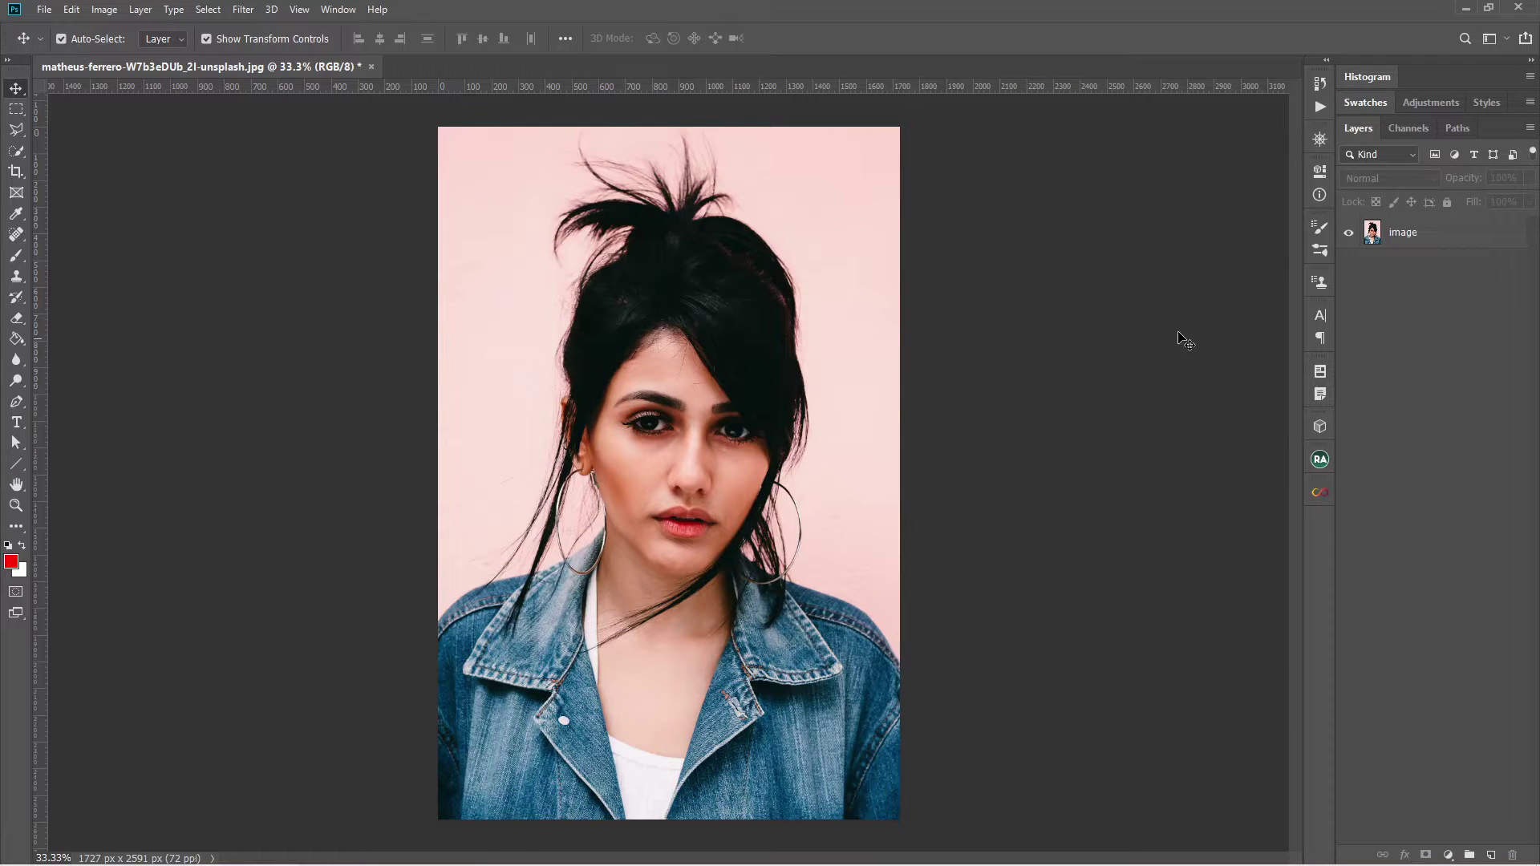
# - Convert the 'image' layer to a smart object for smart filters
pyautogui.click(1460, 235)
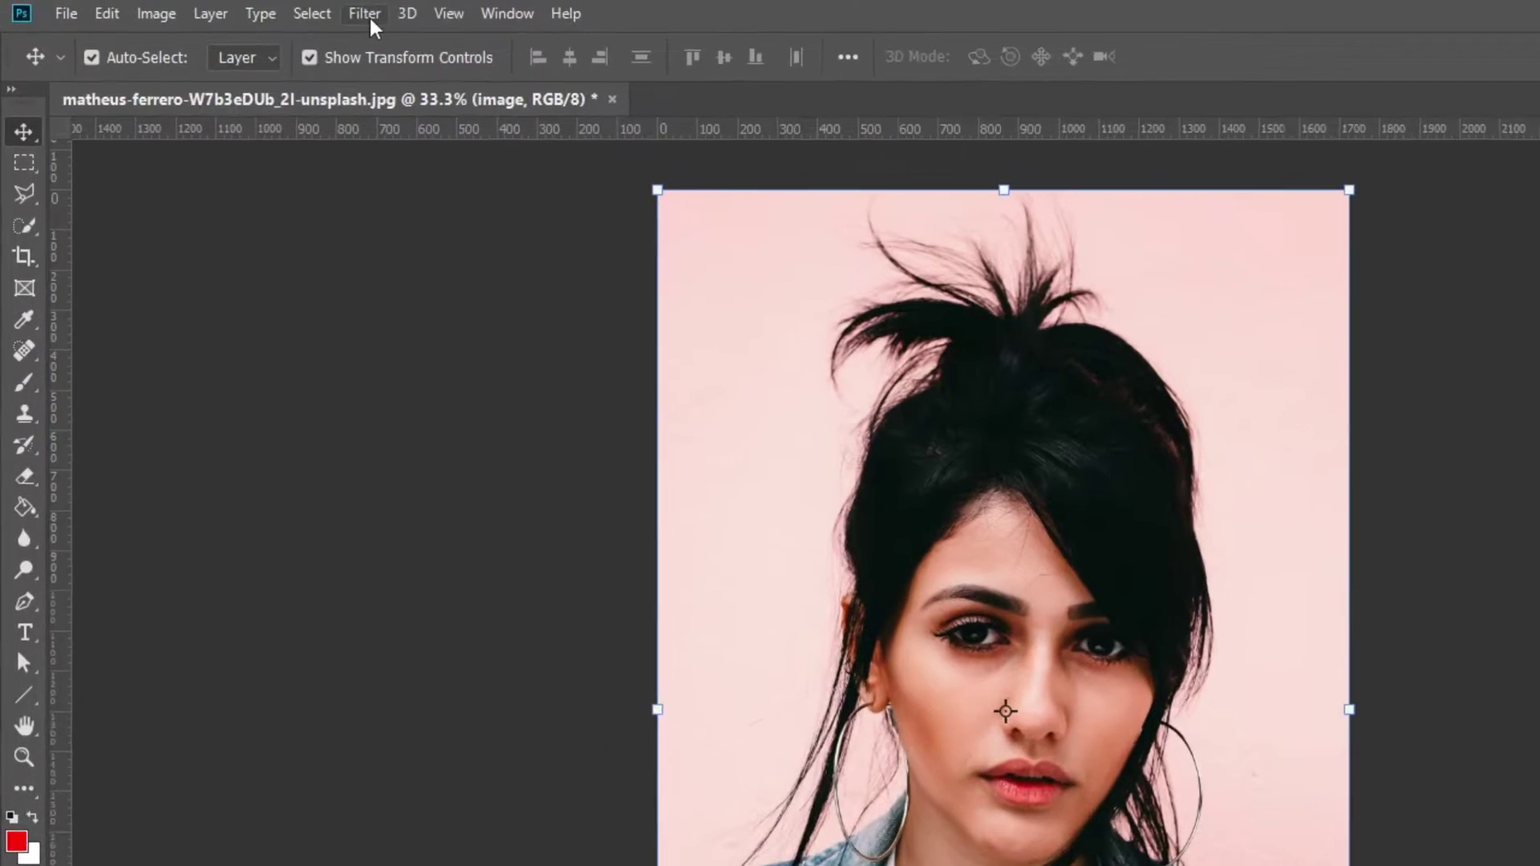
pyautogui.click(369, 18)
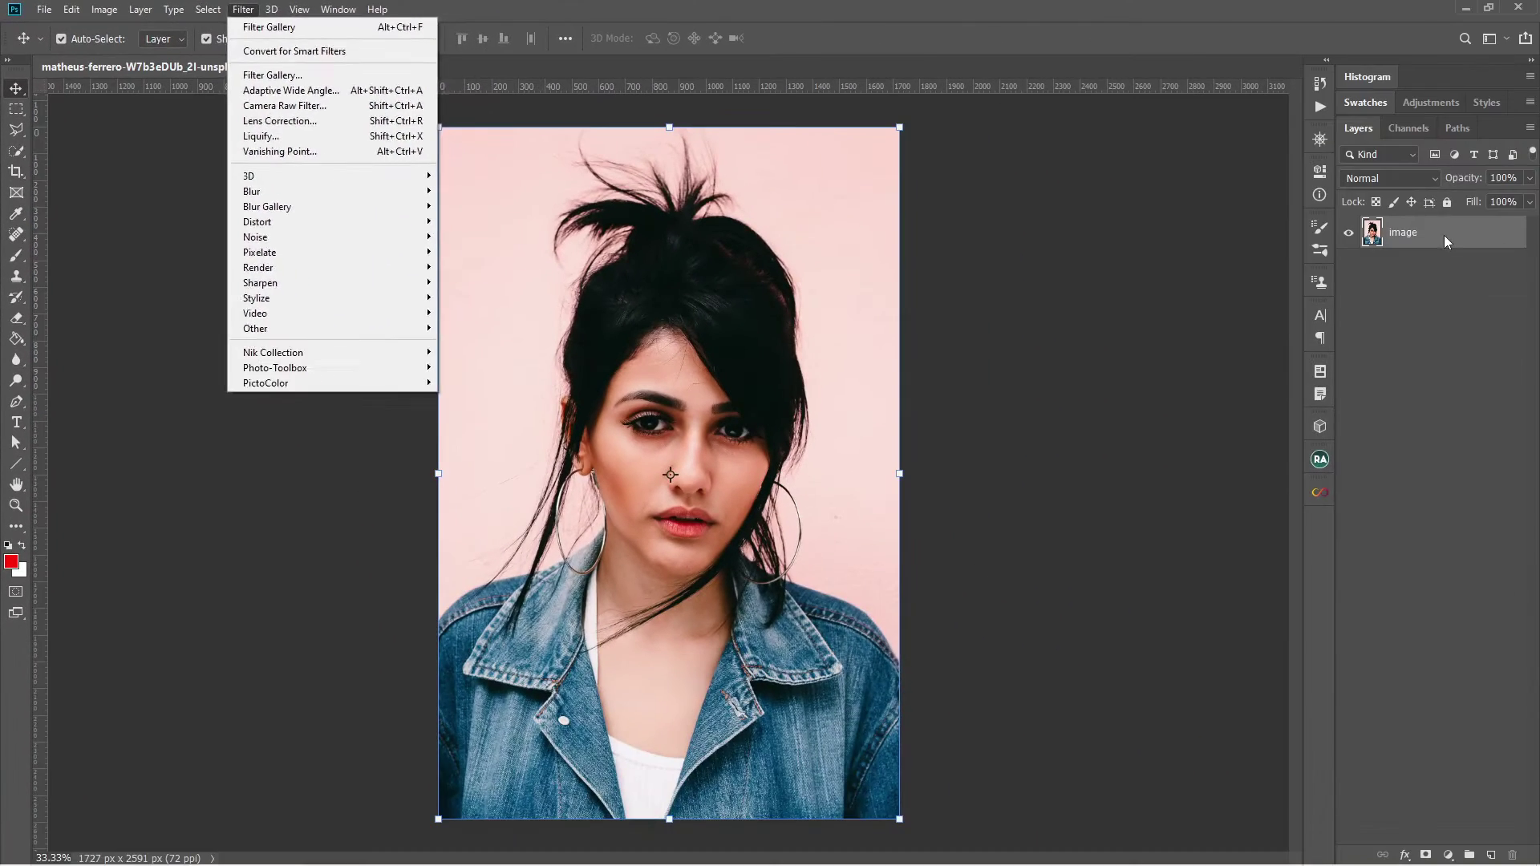
pyautogui.rightClick(1440, 231)
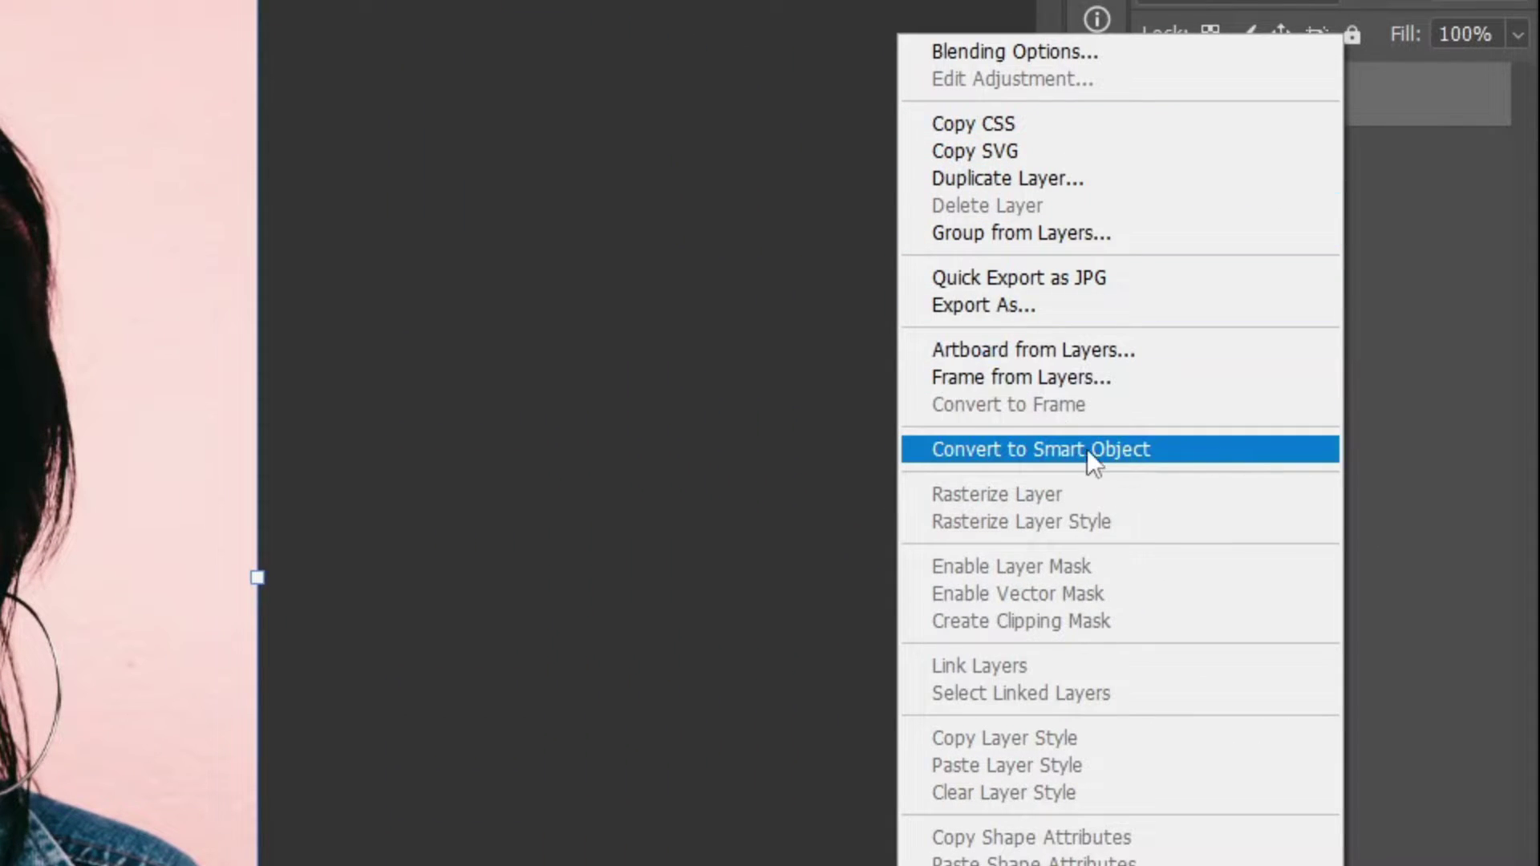
pyautogui.click(1263, 448)
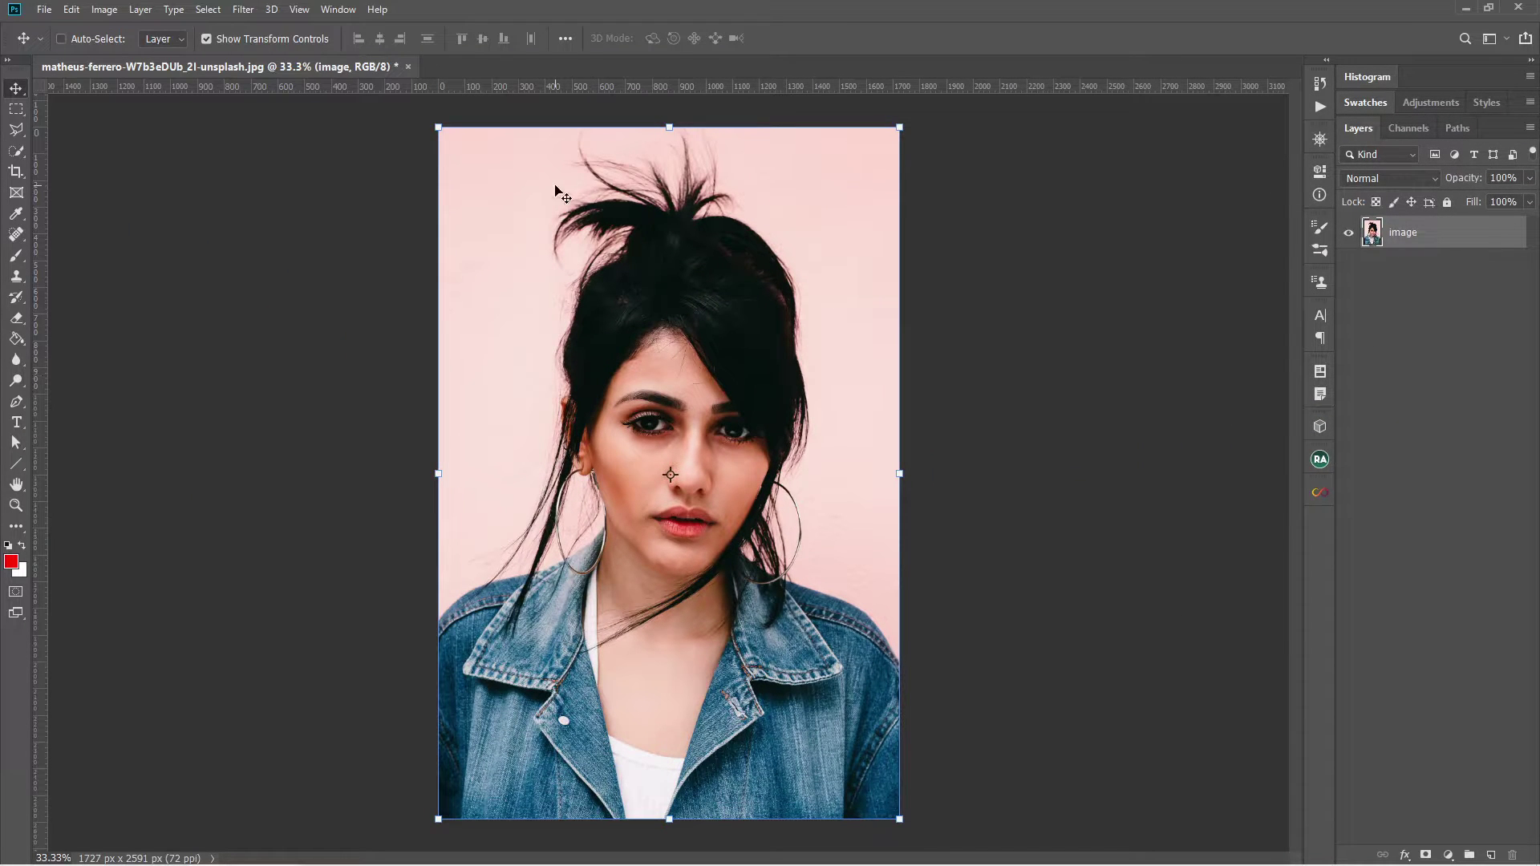
pyautogui.click(242, 10)
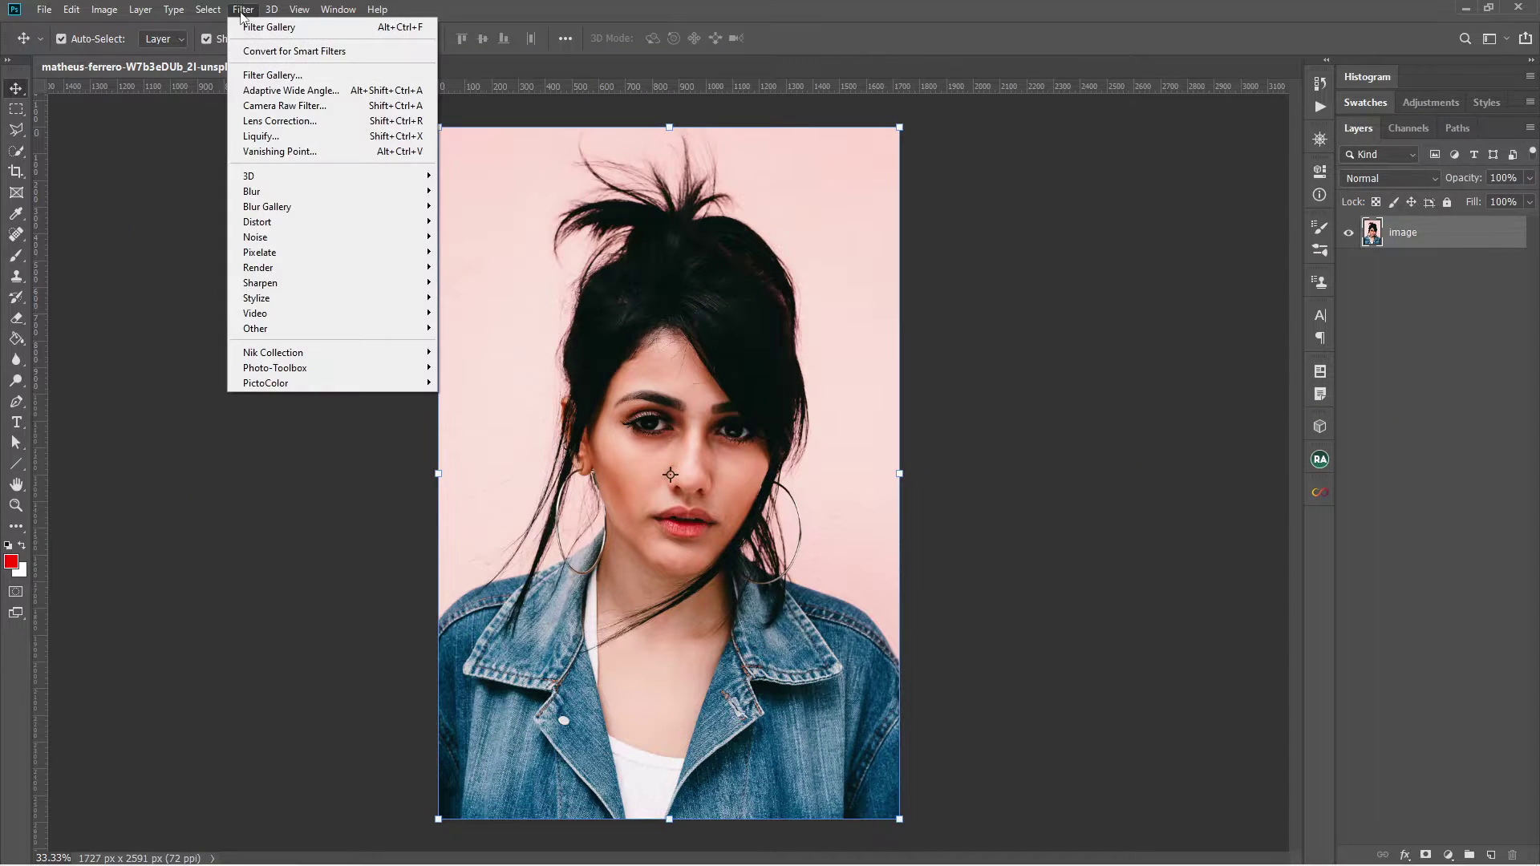
pyautogui.click(265, 51)
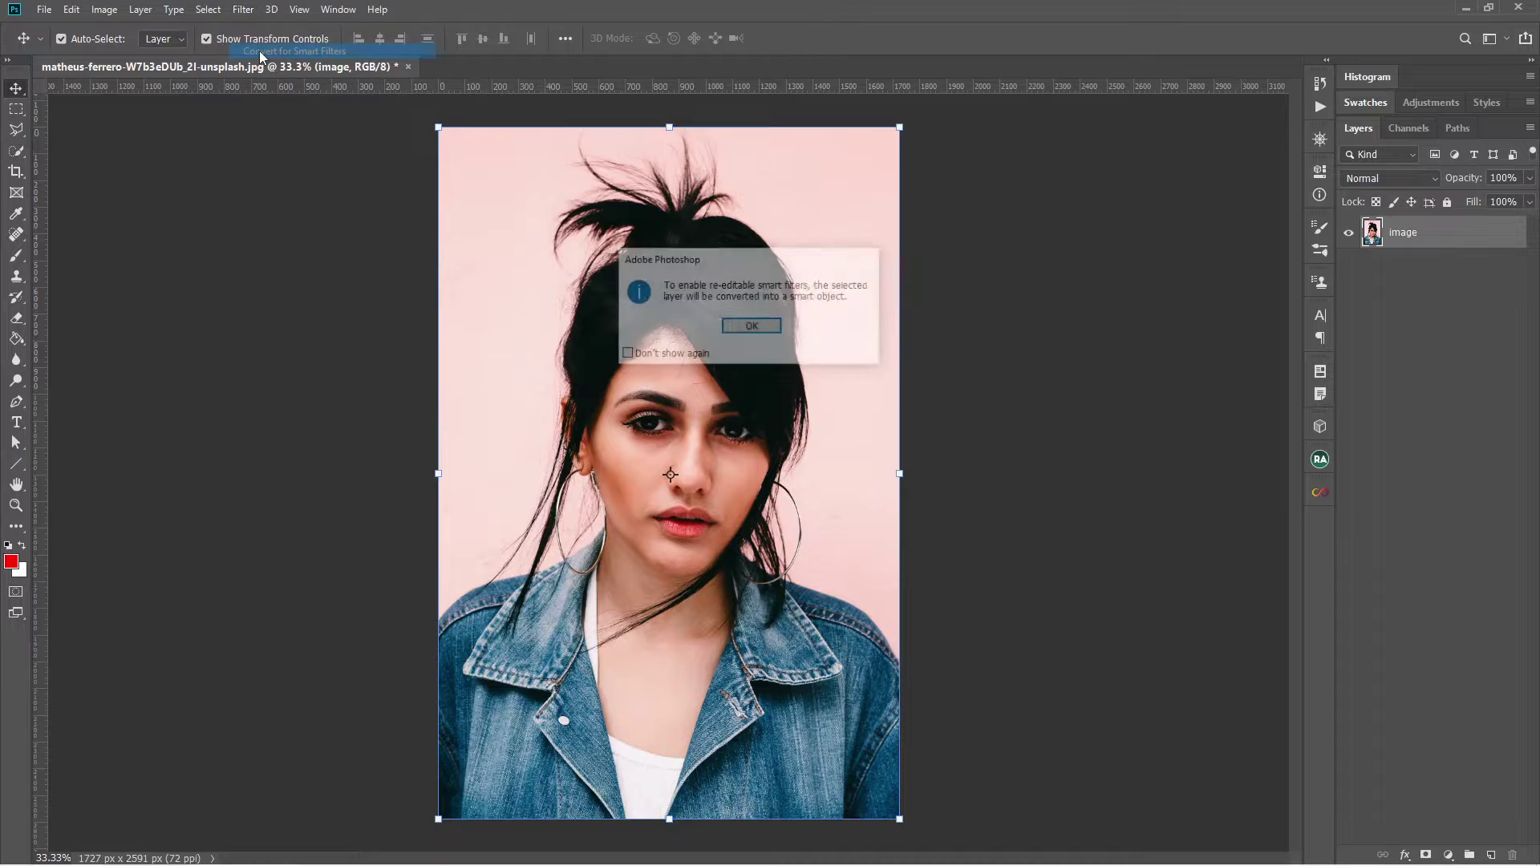
pyautogui.click(753, 324)
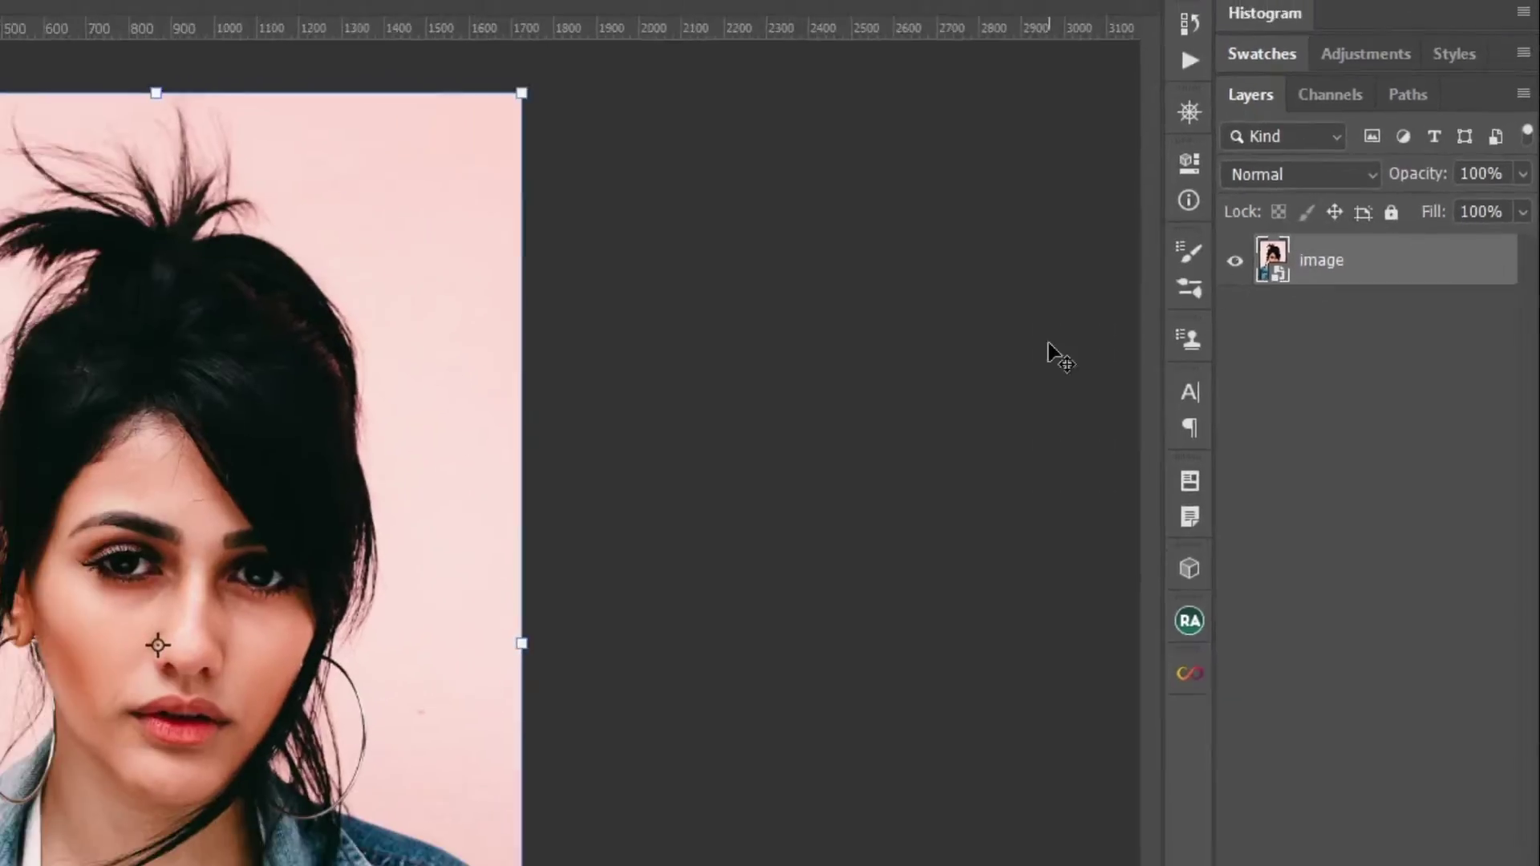
# - In Filter Gallery, fit the preview on screen, try Paint Daubs and Neon Glow, and apply
pyautogui.click(251, 11)
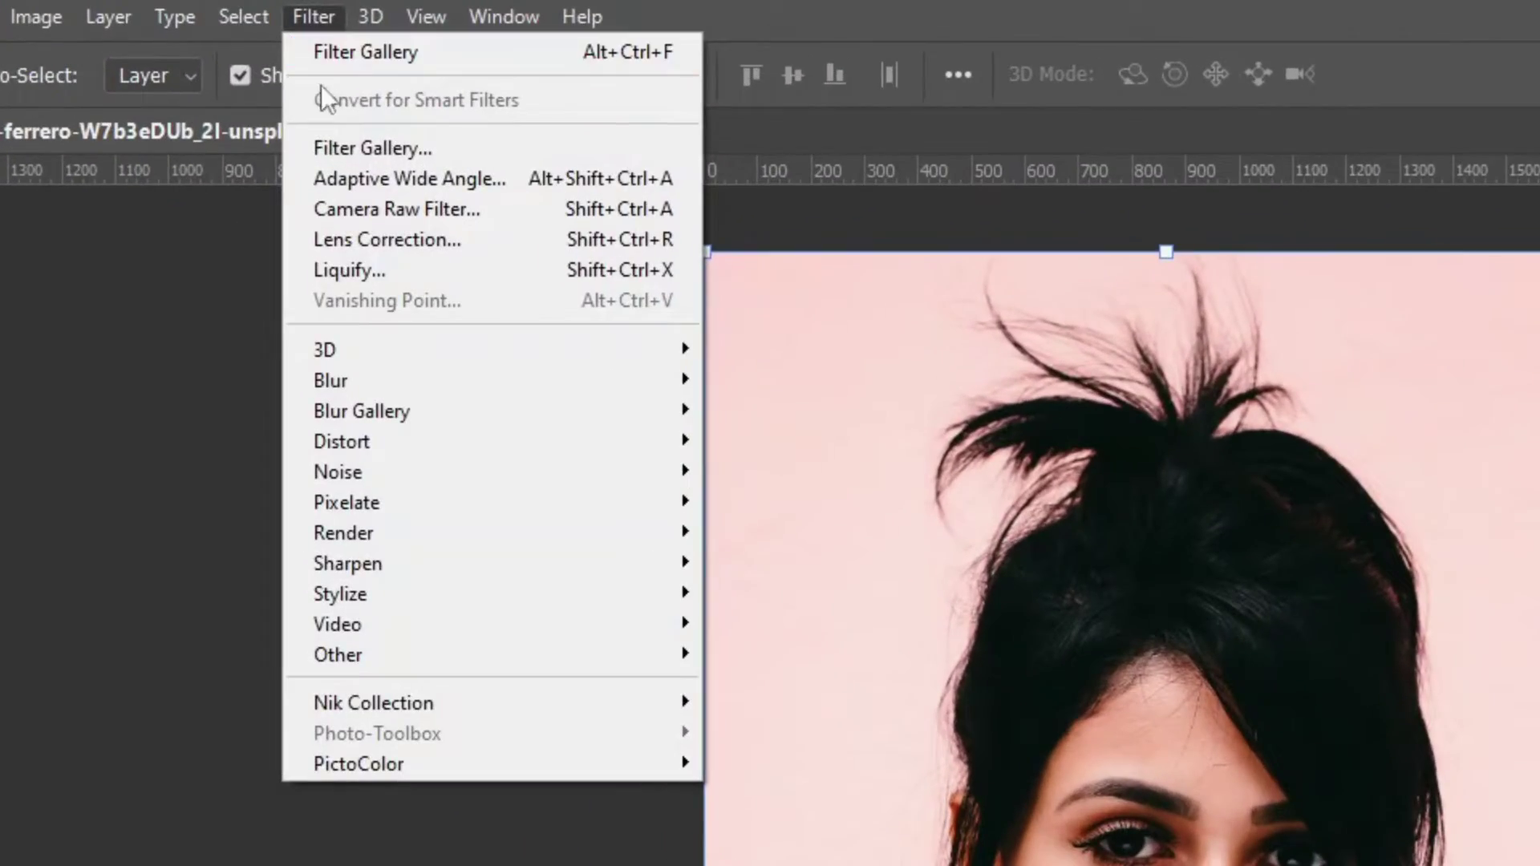
pyautogui.click(331, 149)
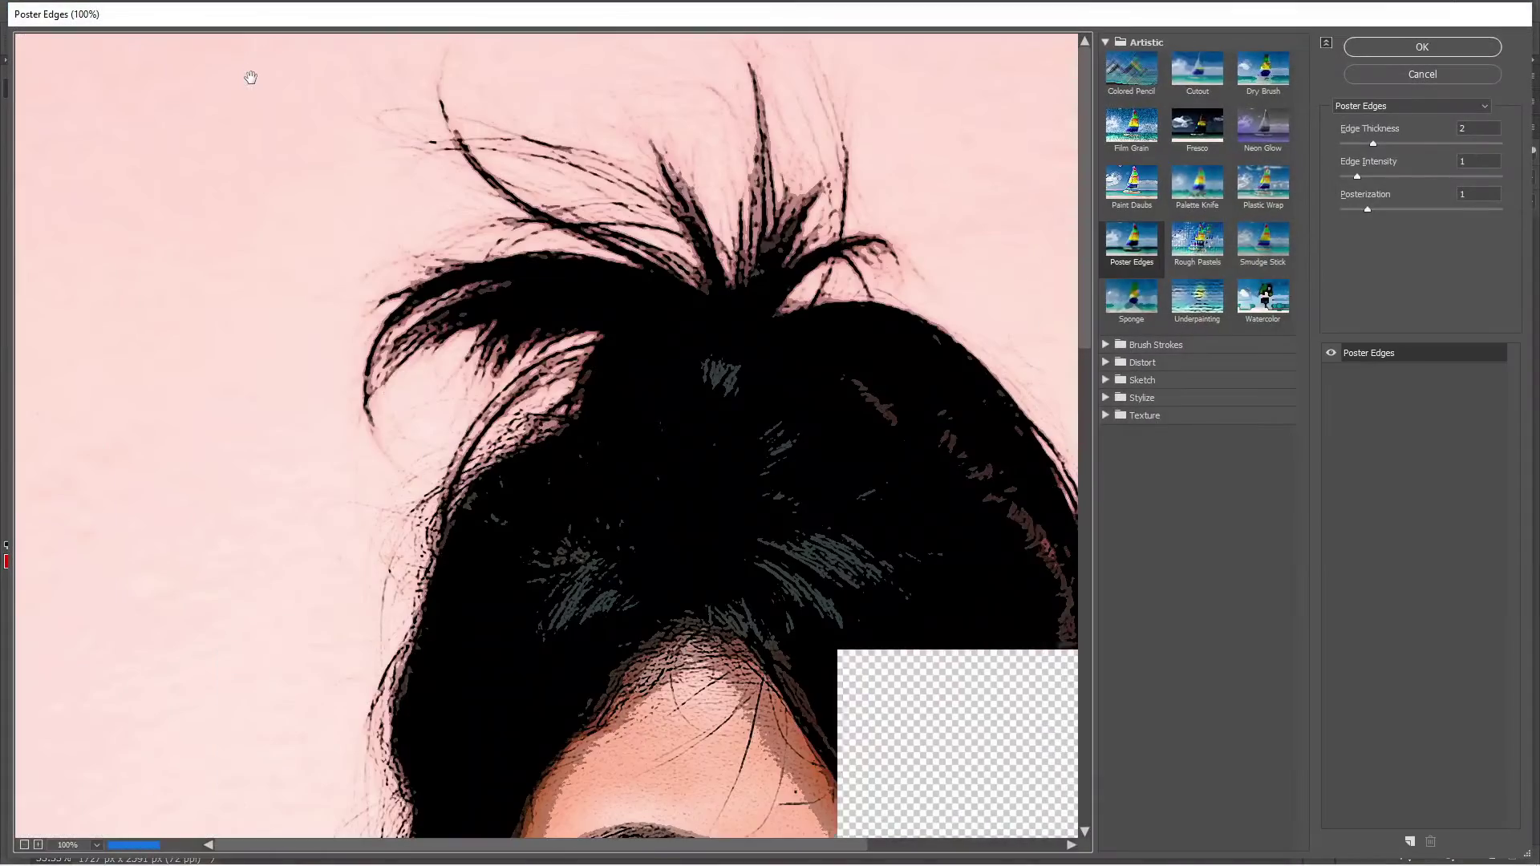
pyautogui.click(101, 847)
pyautogui.click(100, 826)
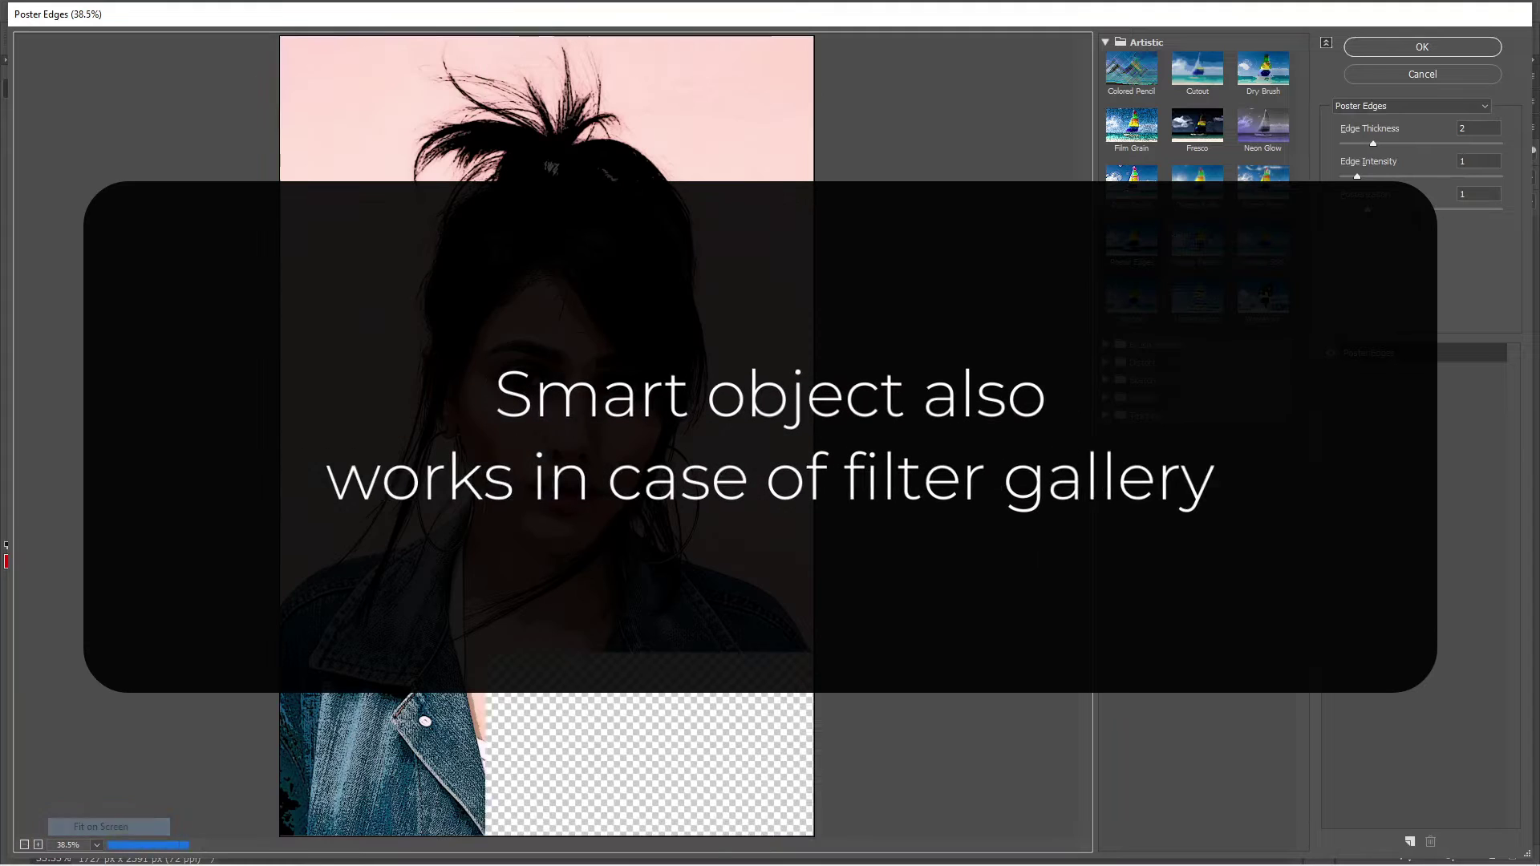
pyautogui.click(1132, 179)
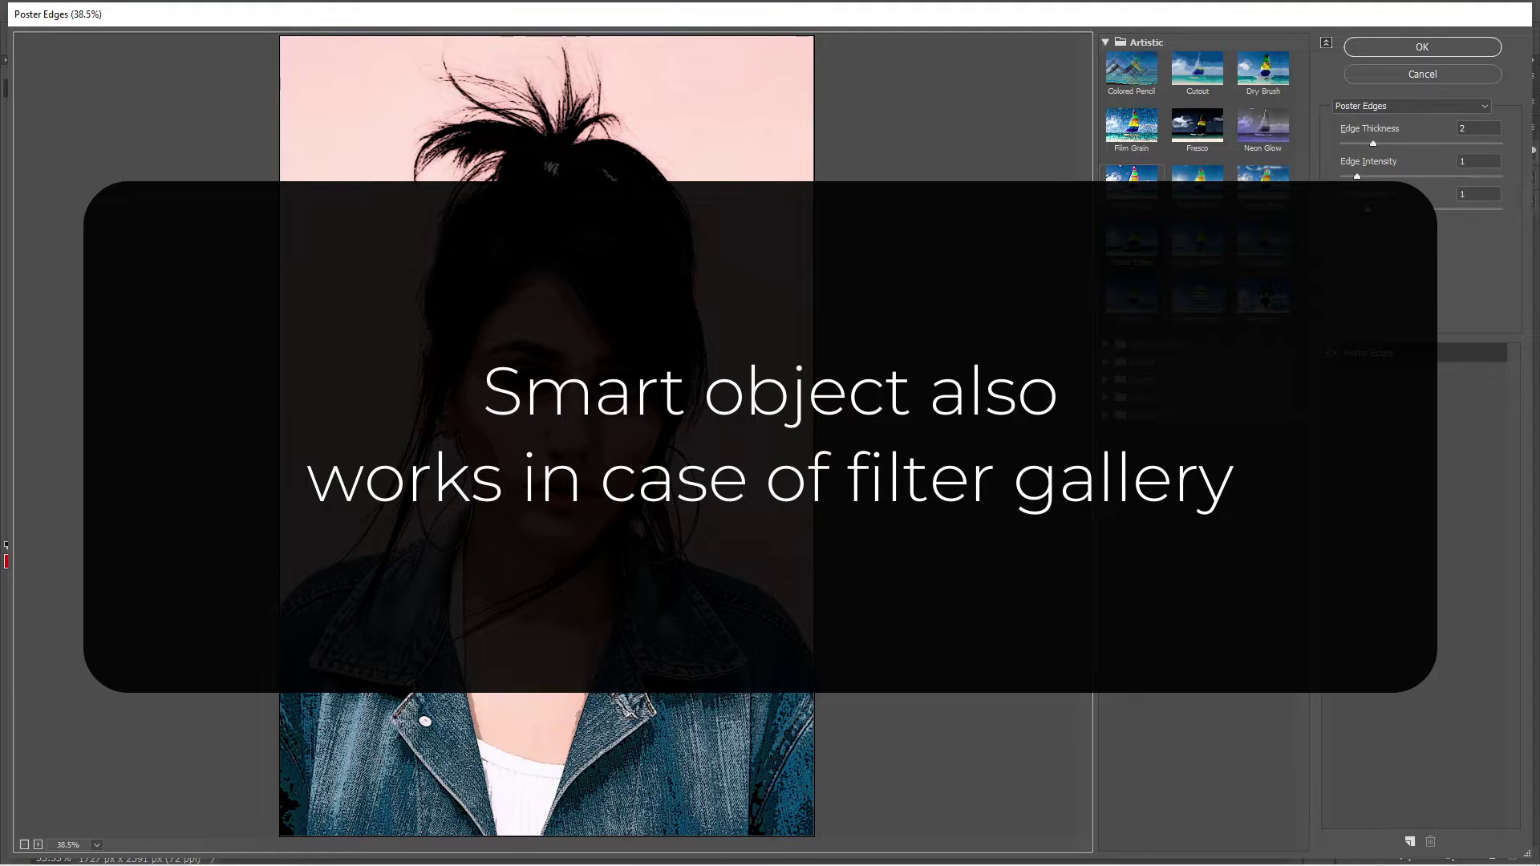
pyautogui.click(1262, 128)
pyautogui.click(1389, 50)
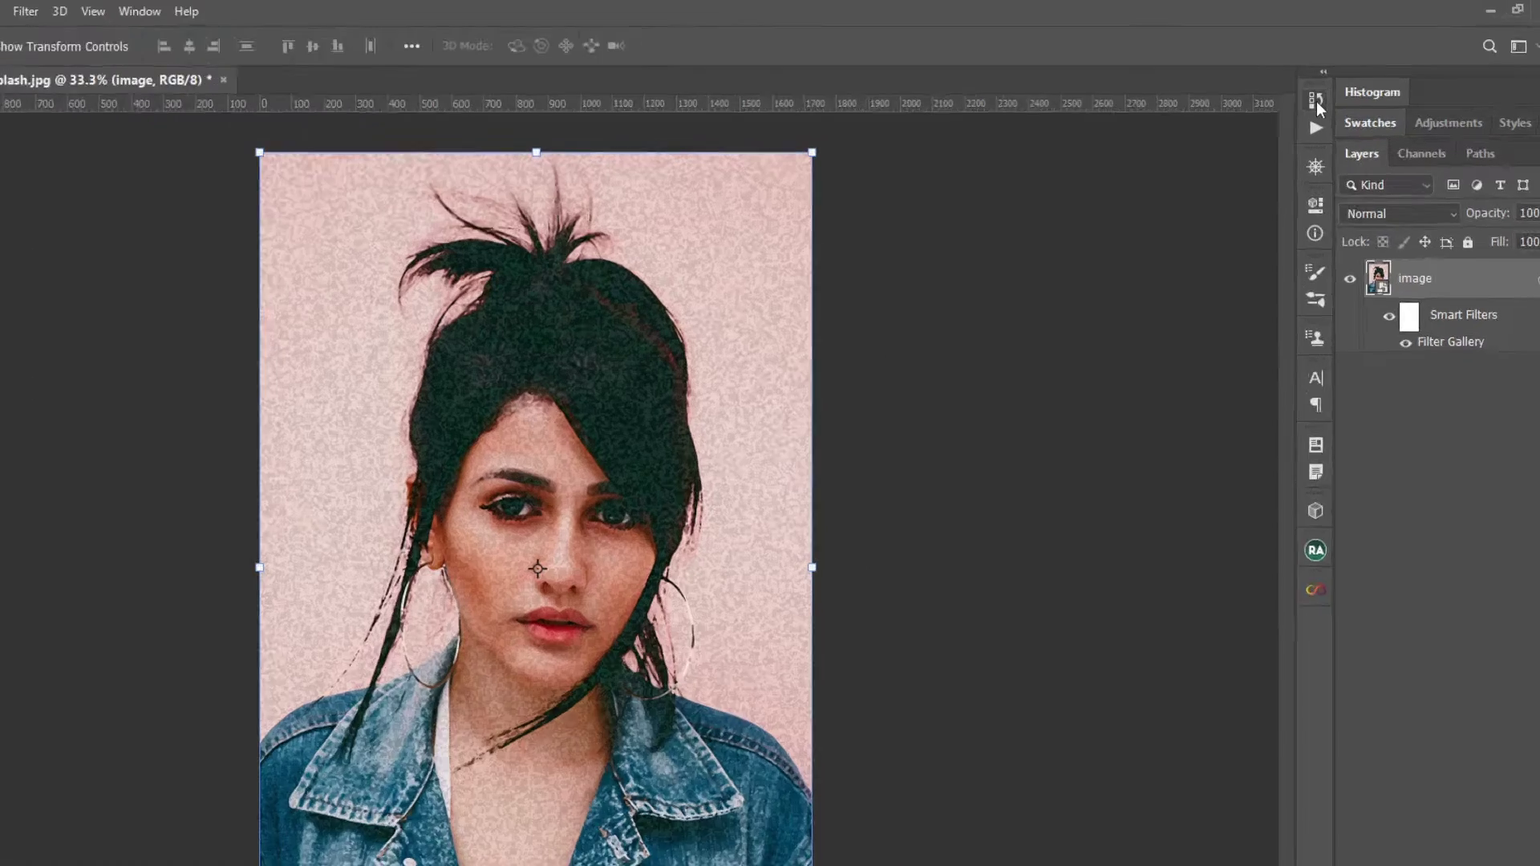
# - Revert the portrait to its original opened state from the History snapshot
pyautogui.click(1320, 84)
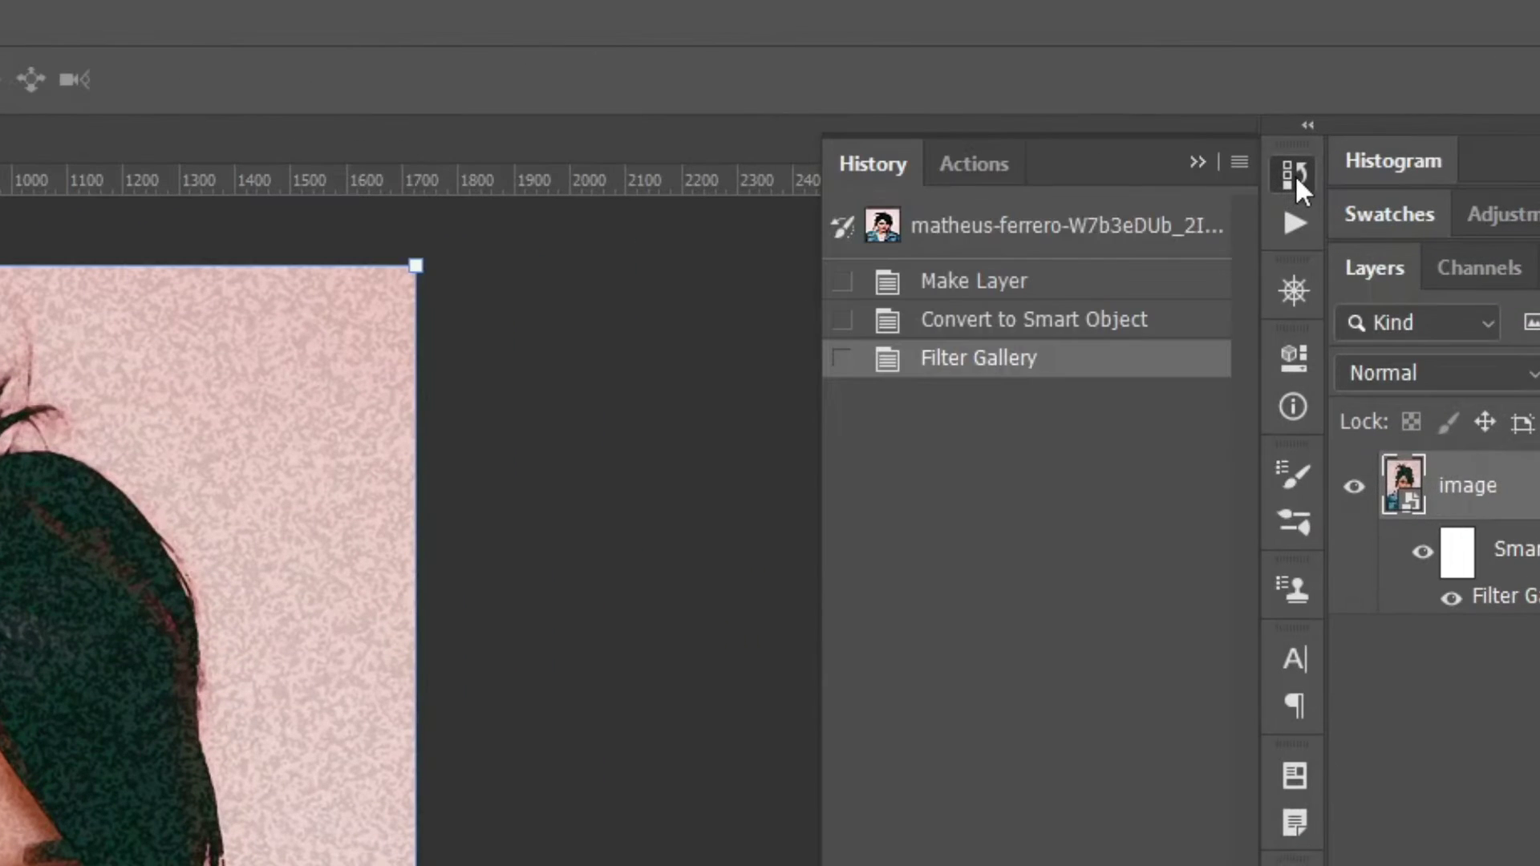
pyautogui.click(1032, 231)
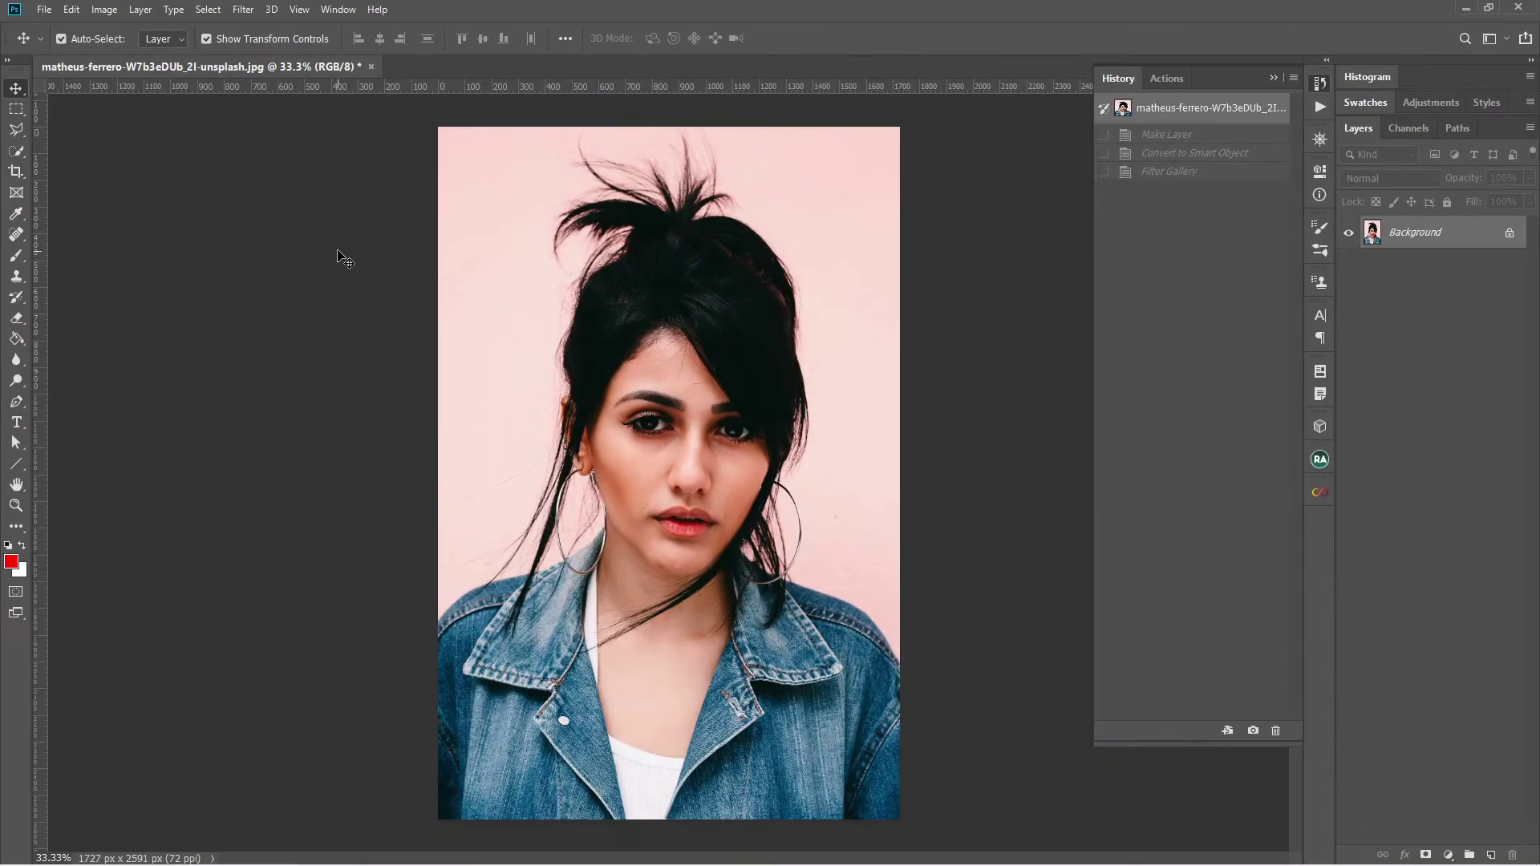
pyautogui.click(1319, 83)
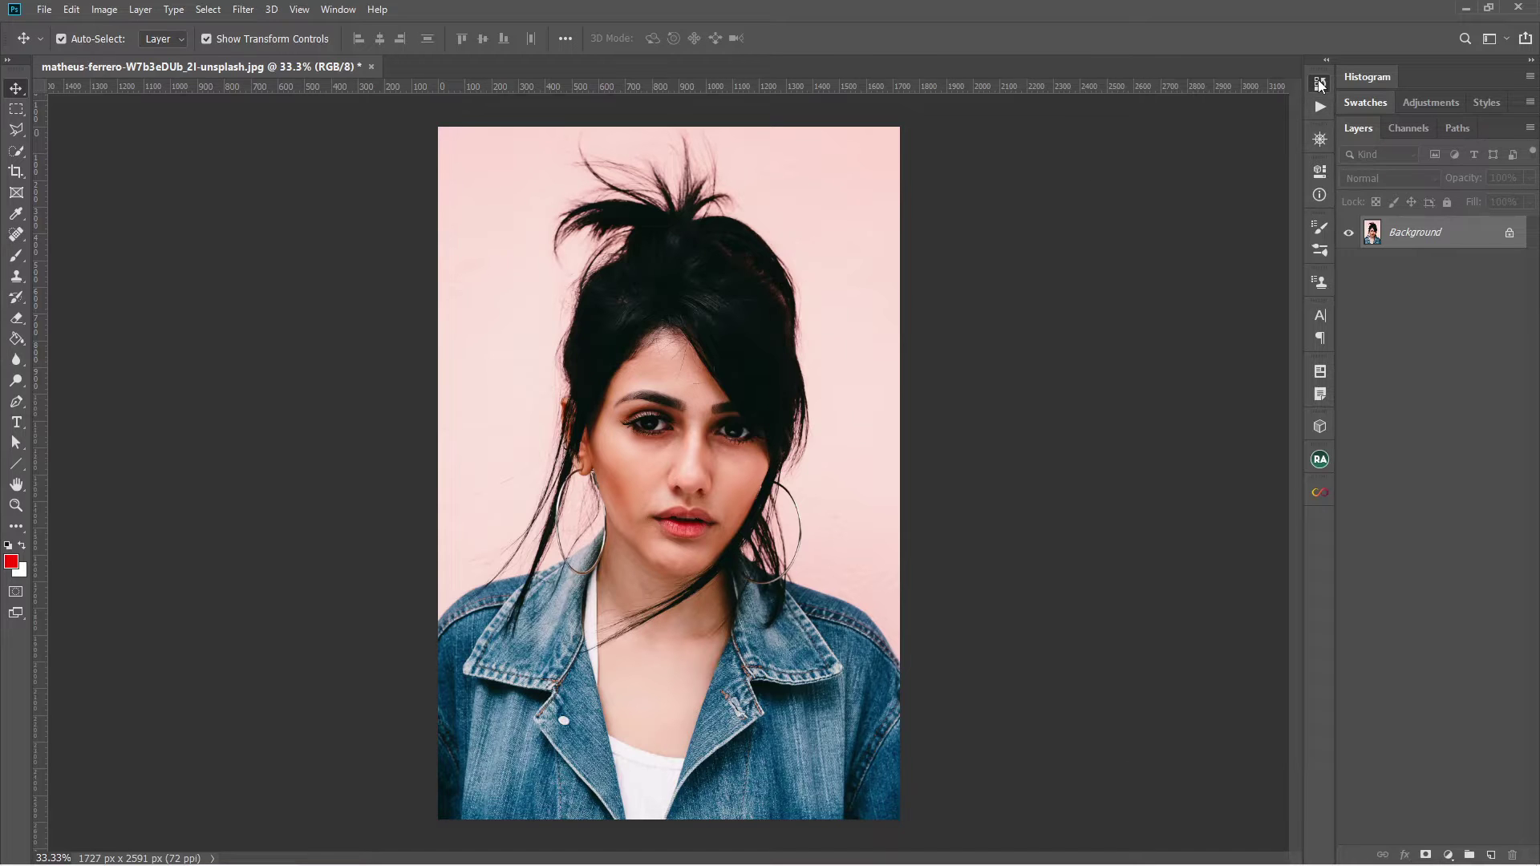
# - Convert the image to CMYK Color and confirm Filter Gallery is greyed out
pyautogui.click(105, 11)
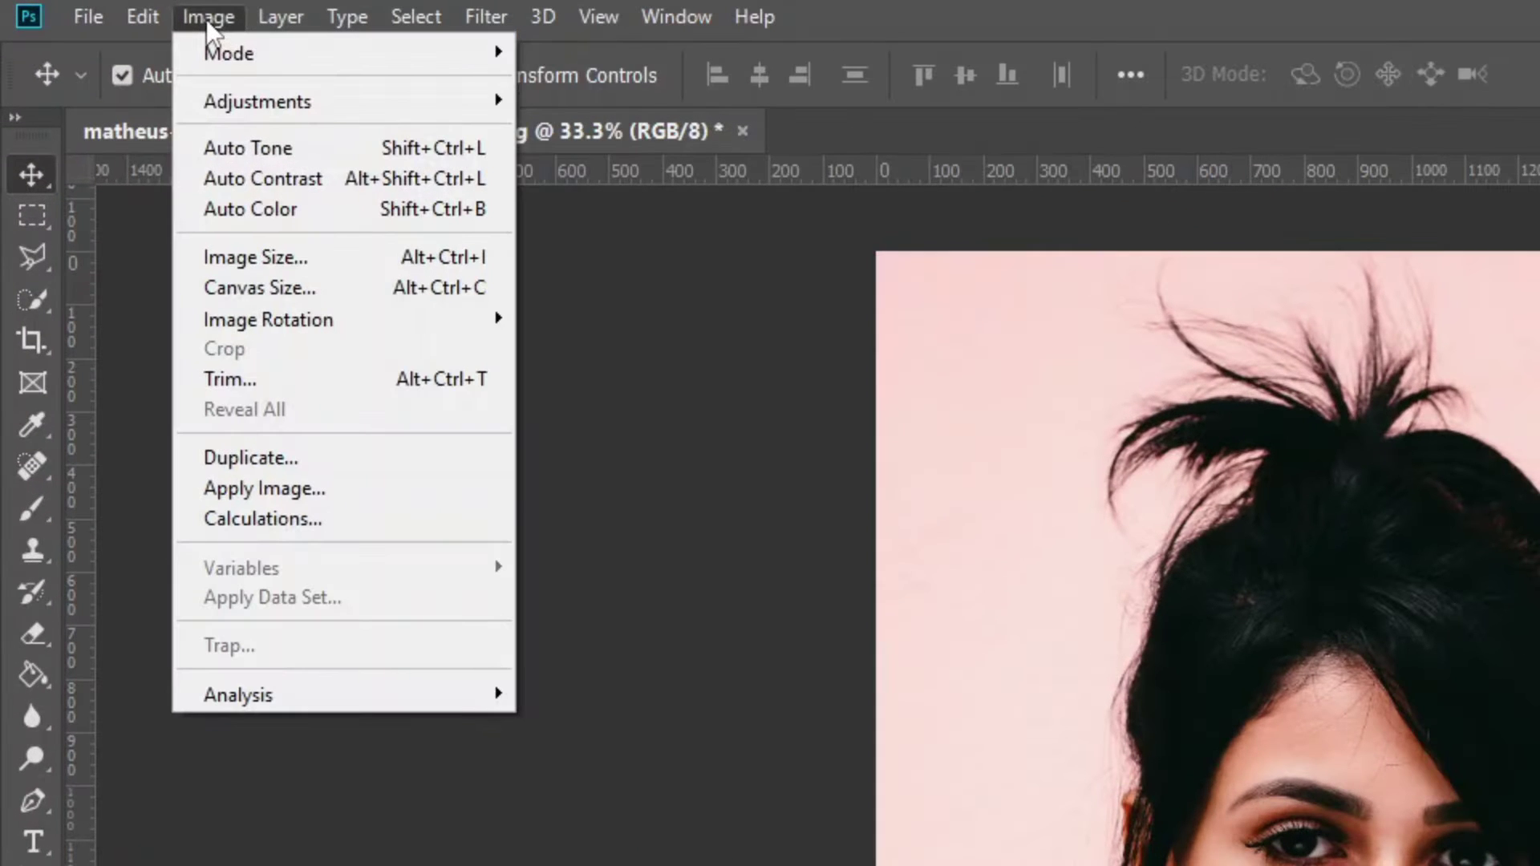
pyautogui.moveTo(105, 25)
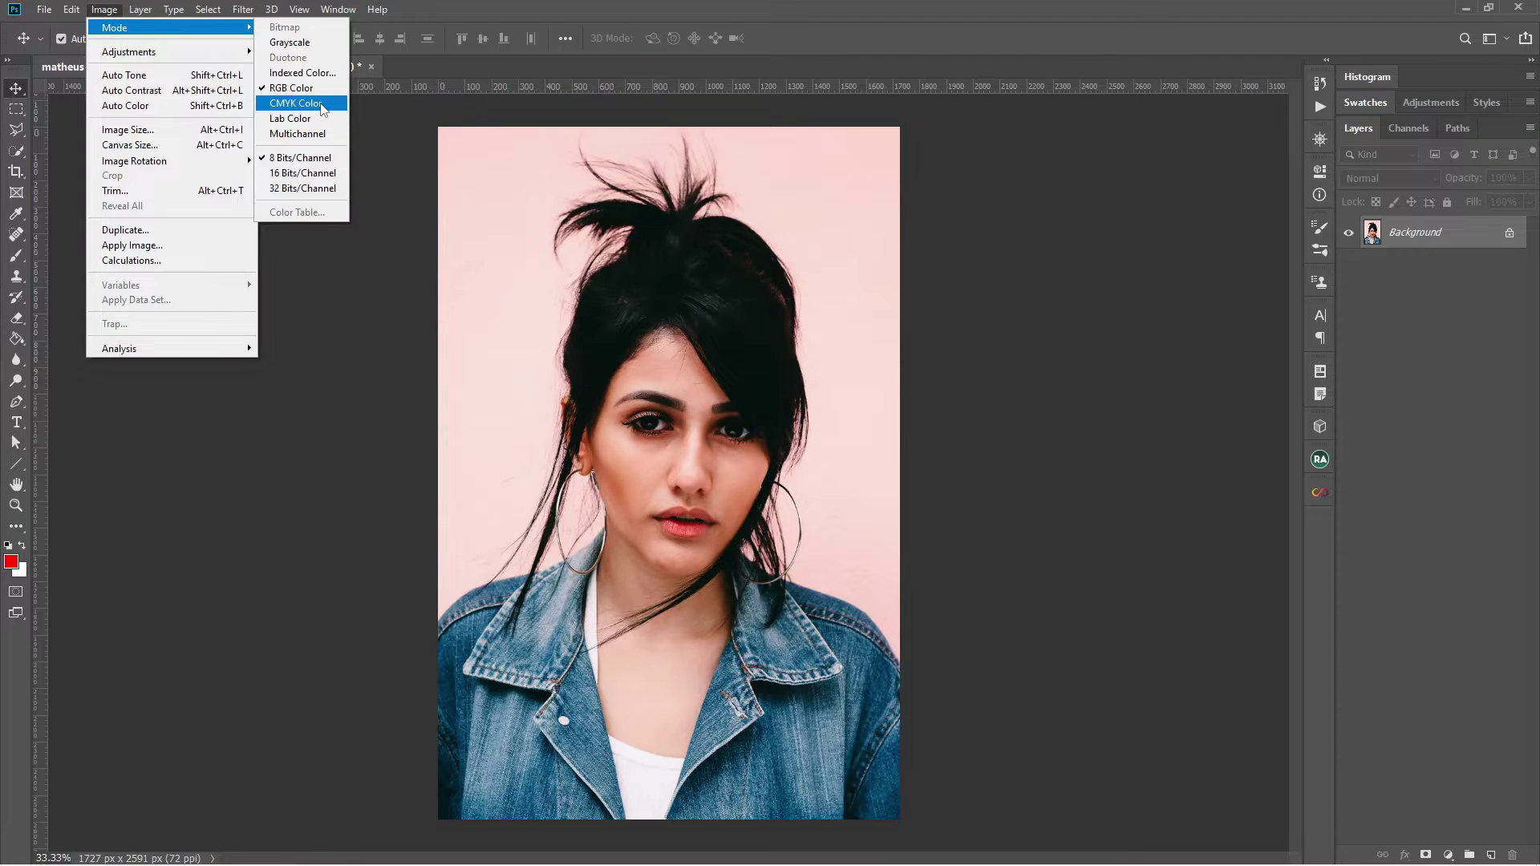
pyautogui.click(321, 104)
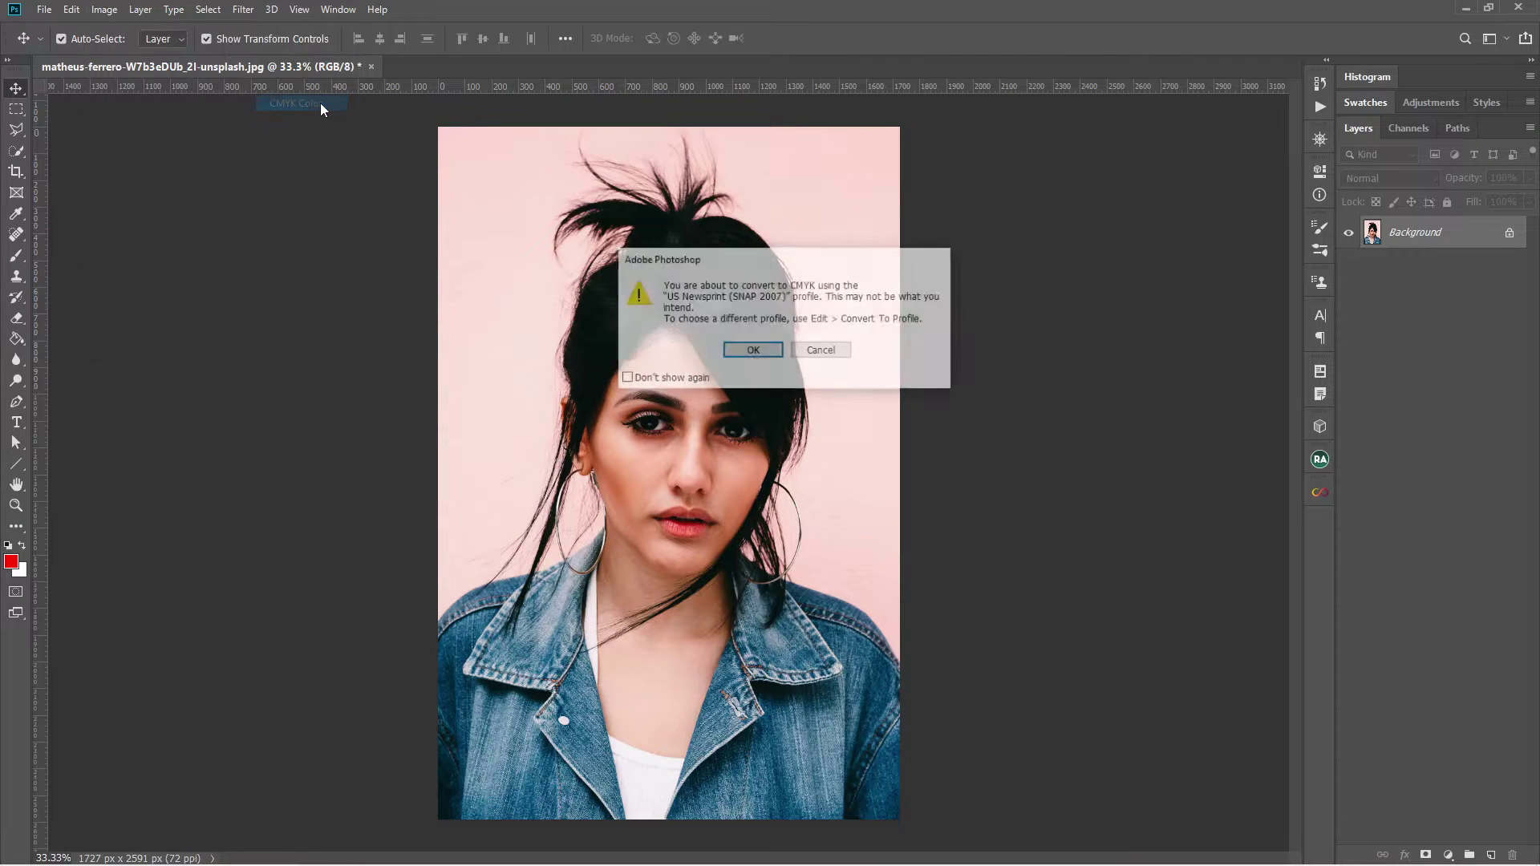
pyautogui.click(753, 350)
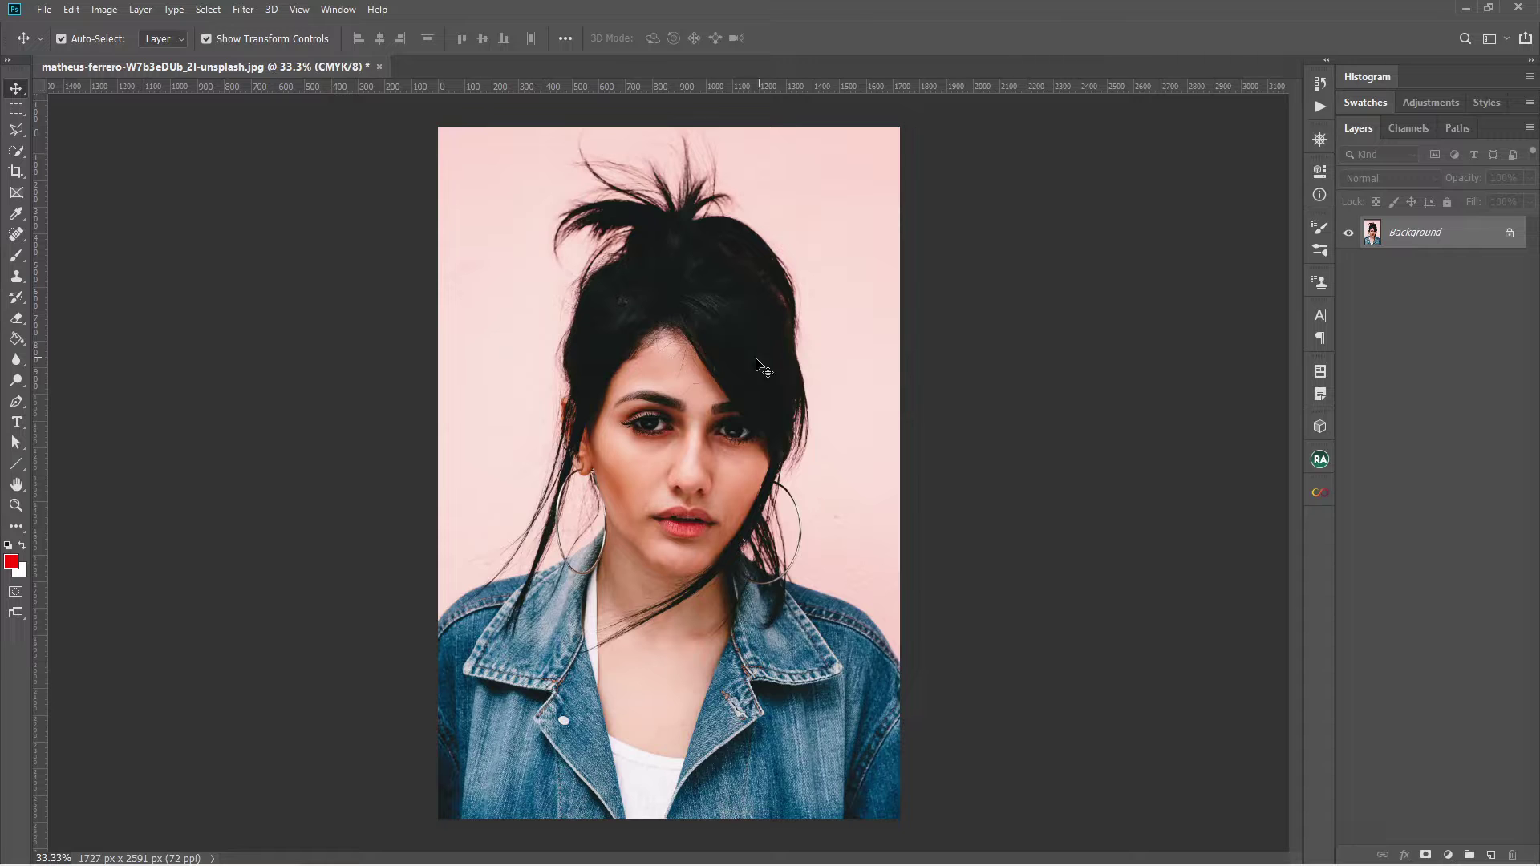
pyautogui.click(243, 10)
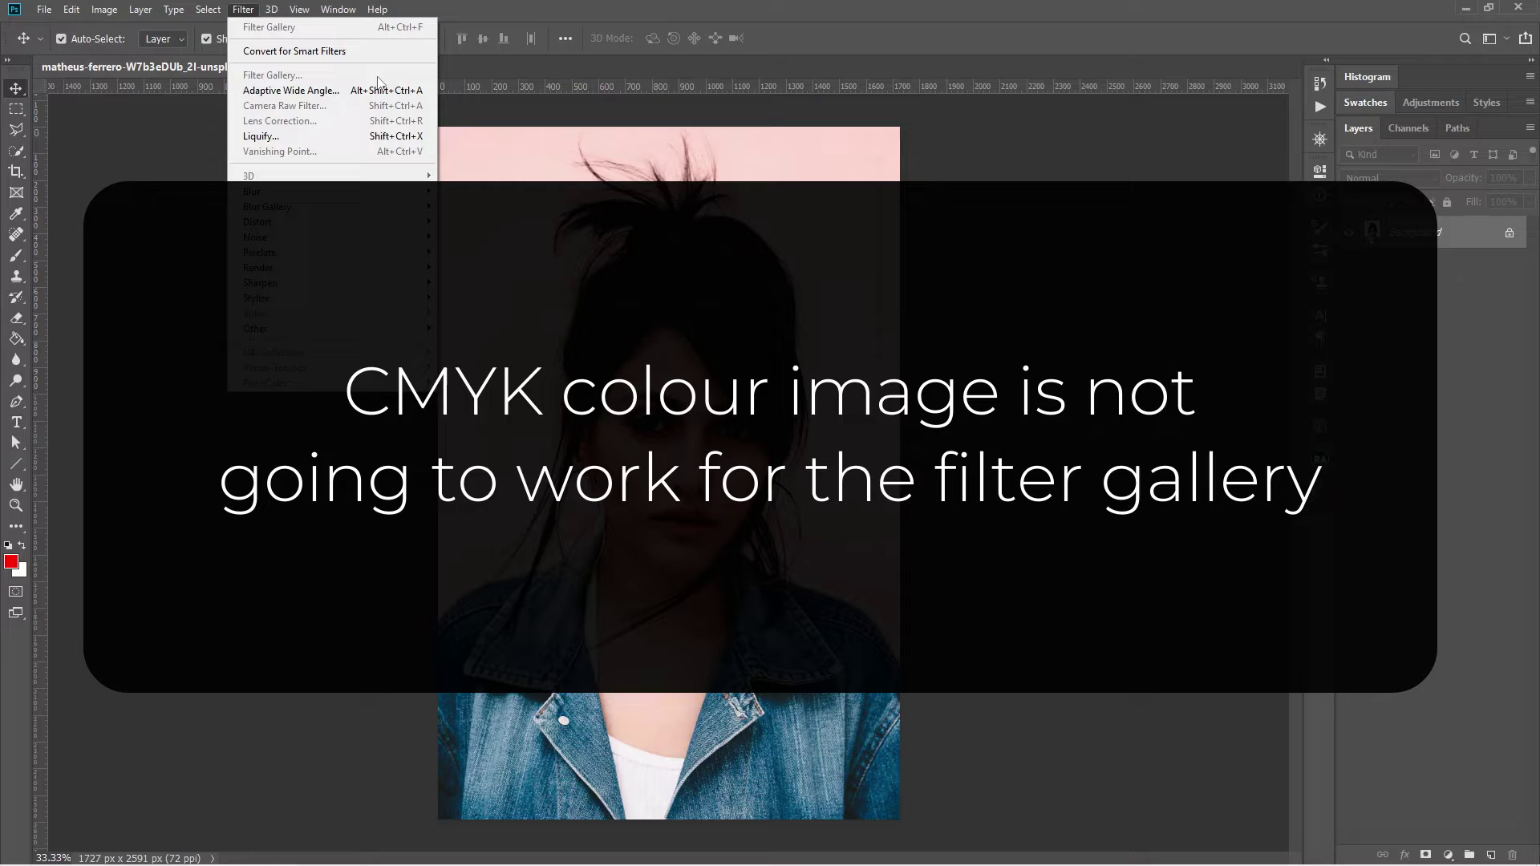
pyautogui.press('Escape')
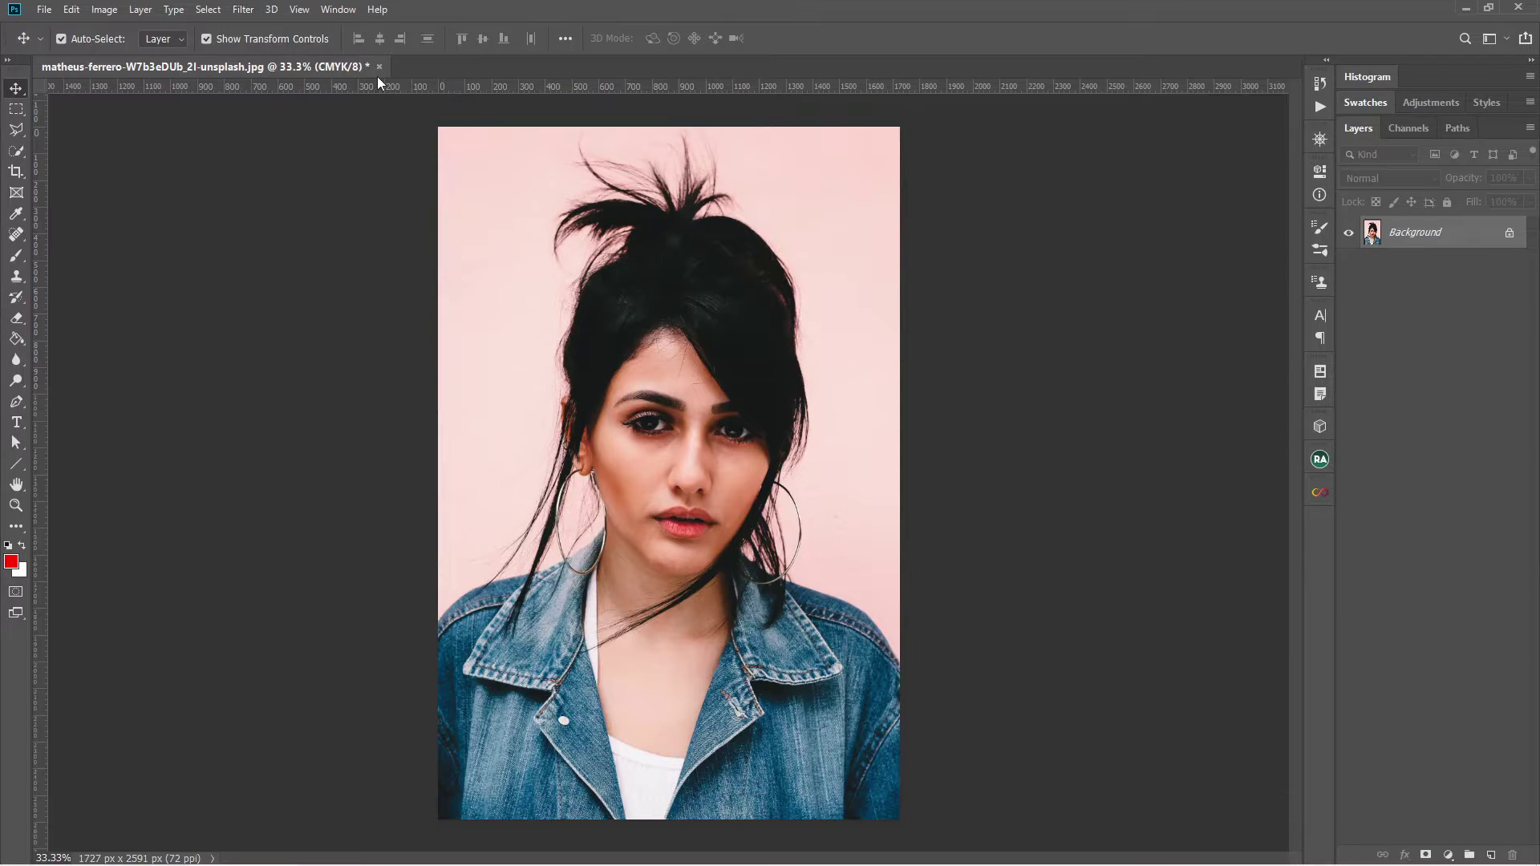
# - Undo the CMYK conversion by returning to the original History snapshot
pyautogui.click(1321, 84)
pyautogui.click(1199, 111)
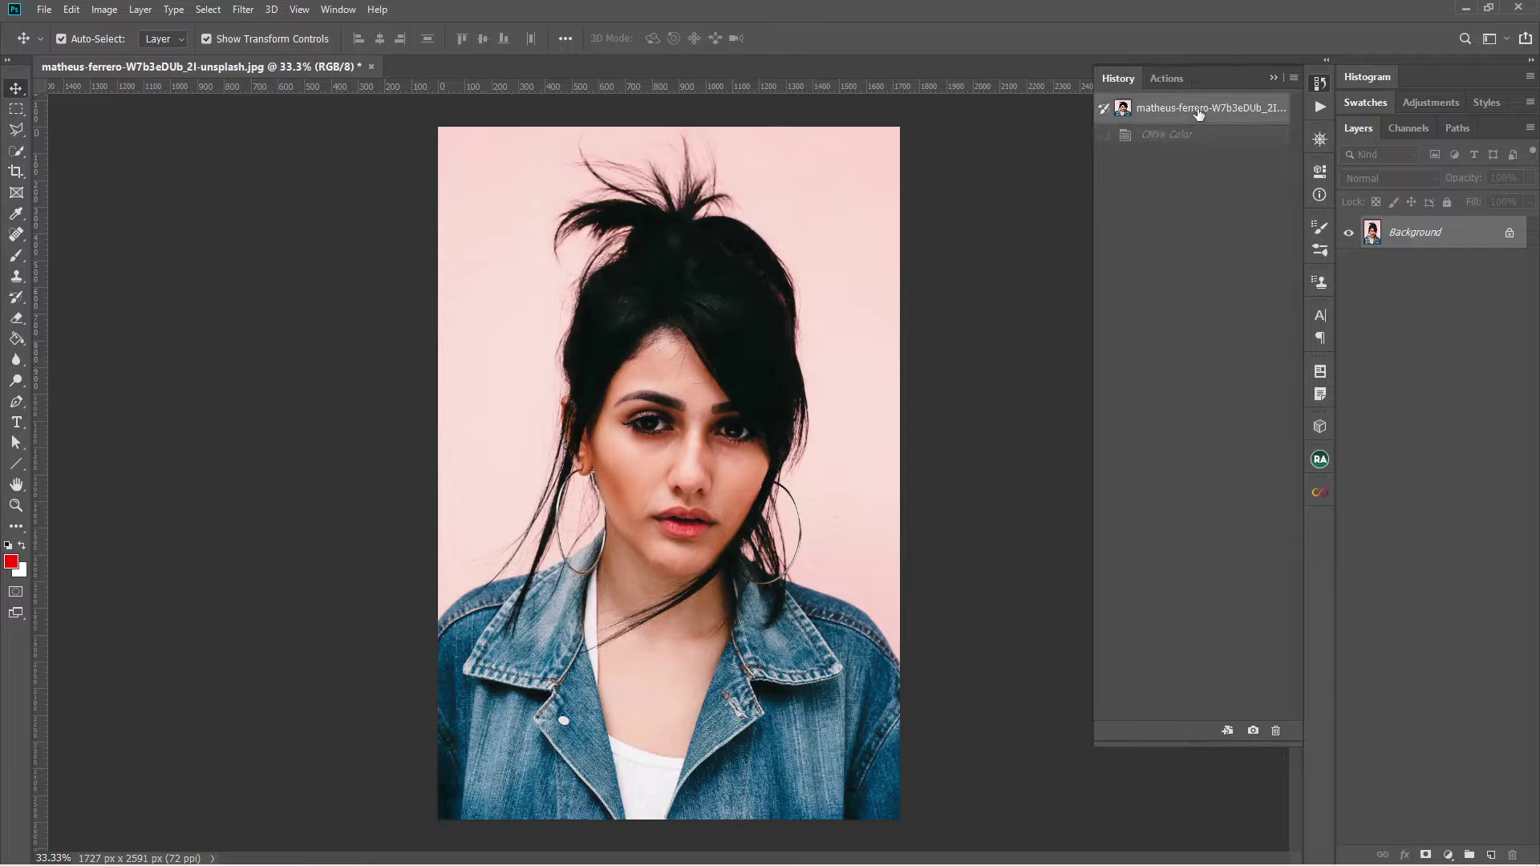
pyautogui.click(1317, 85)
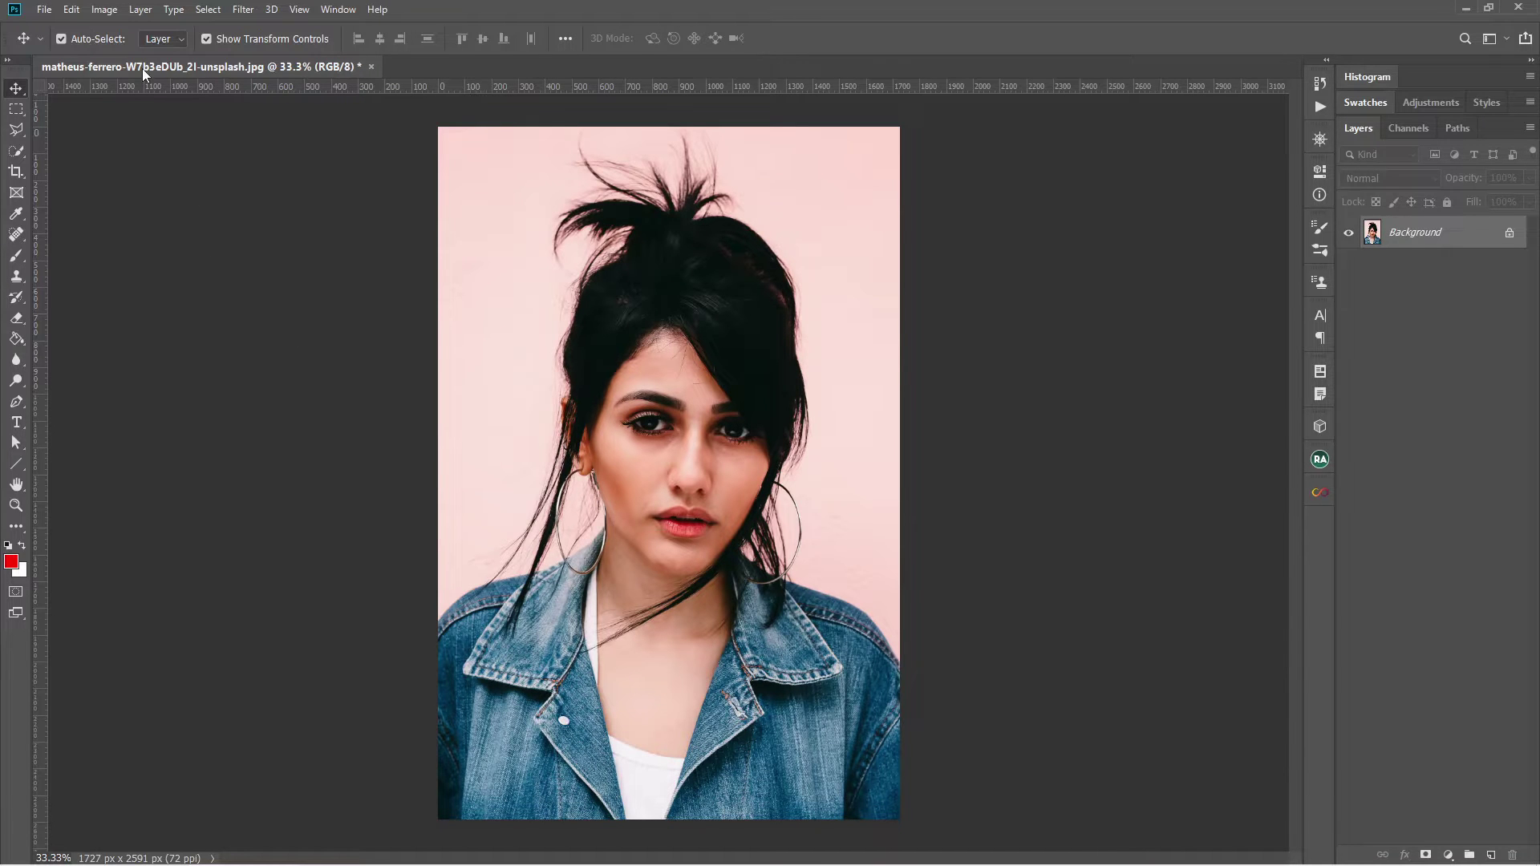
# - Switch the image to 16 Bits/Channel and check that Filter Gallery is unavailable
pyautogui.click(104, 12)
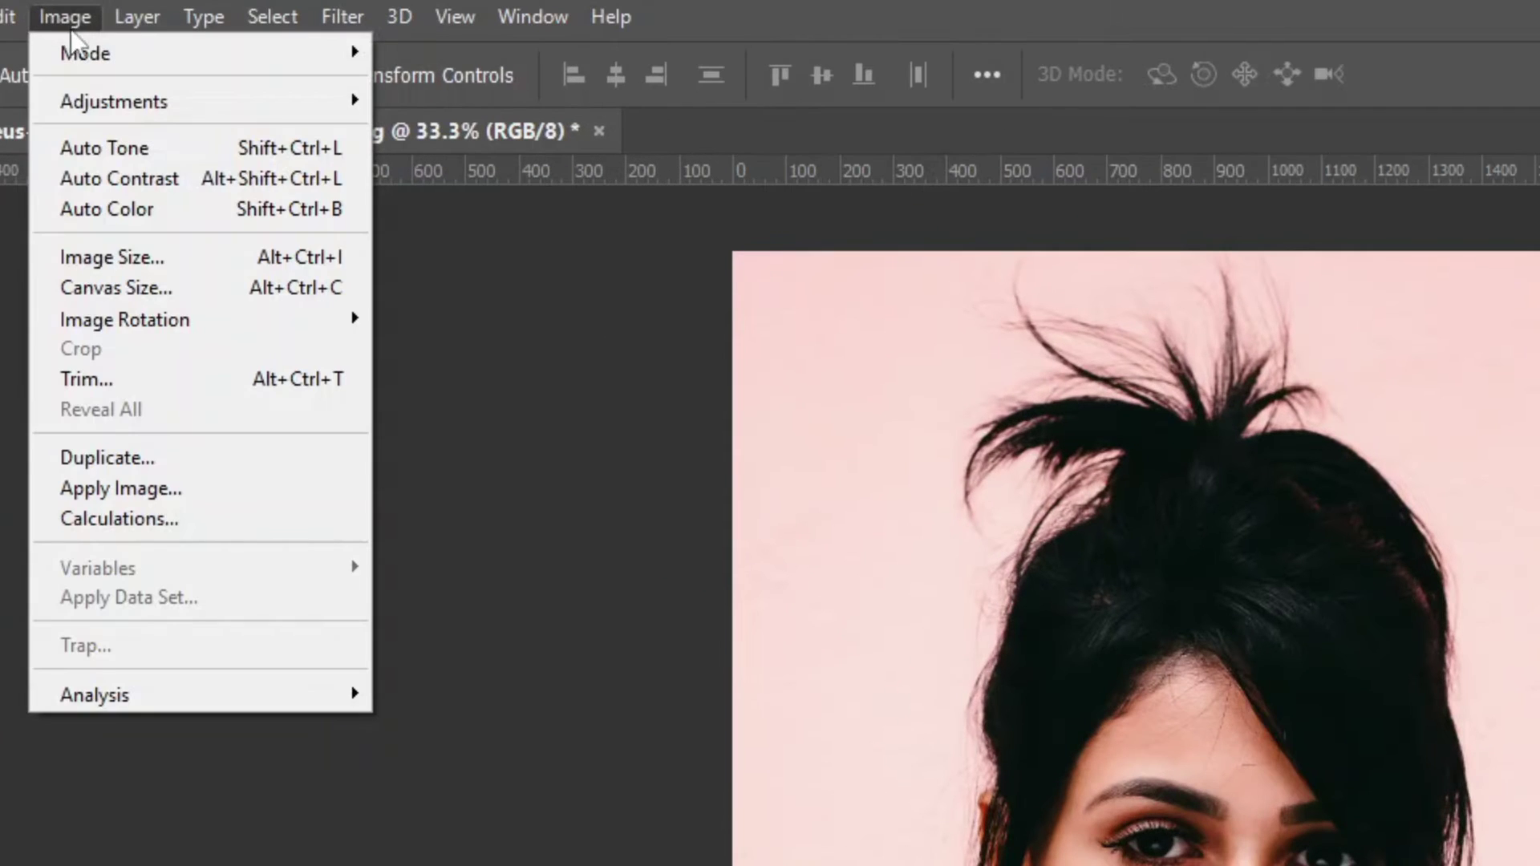
pyautogui.moveTo(199, 25)
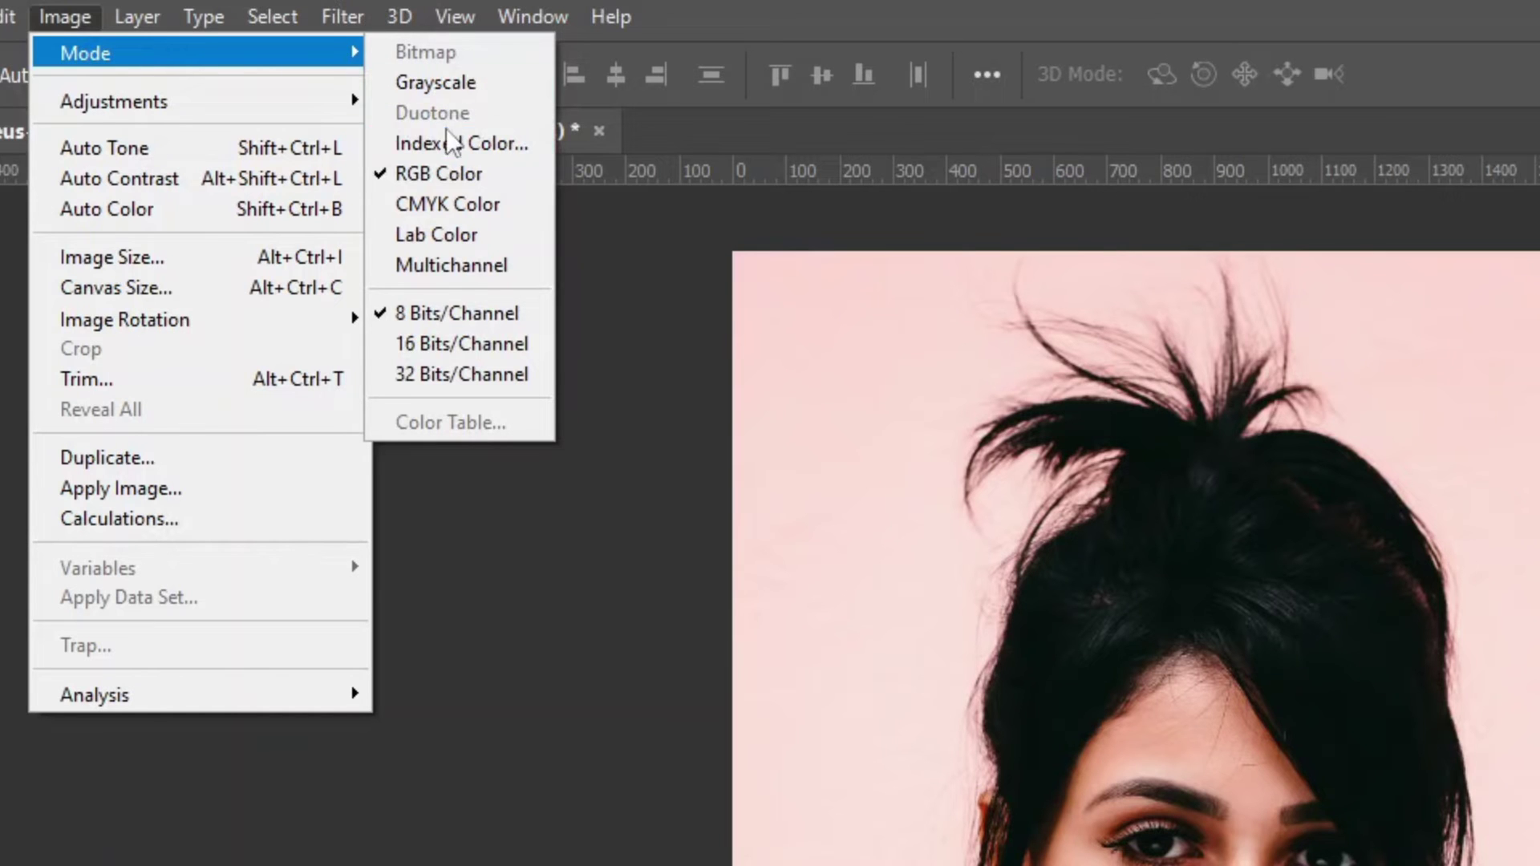
pyautogui.click(465, 339)
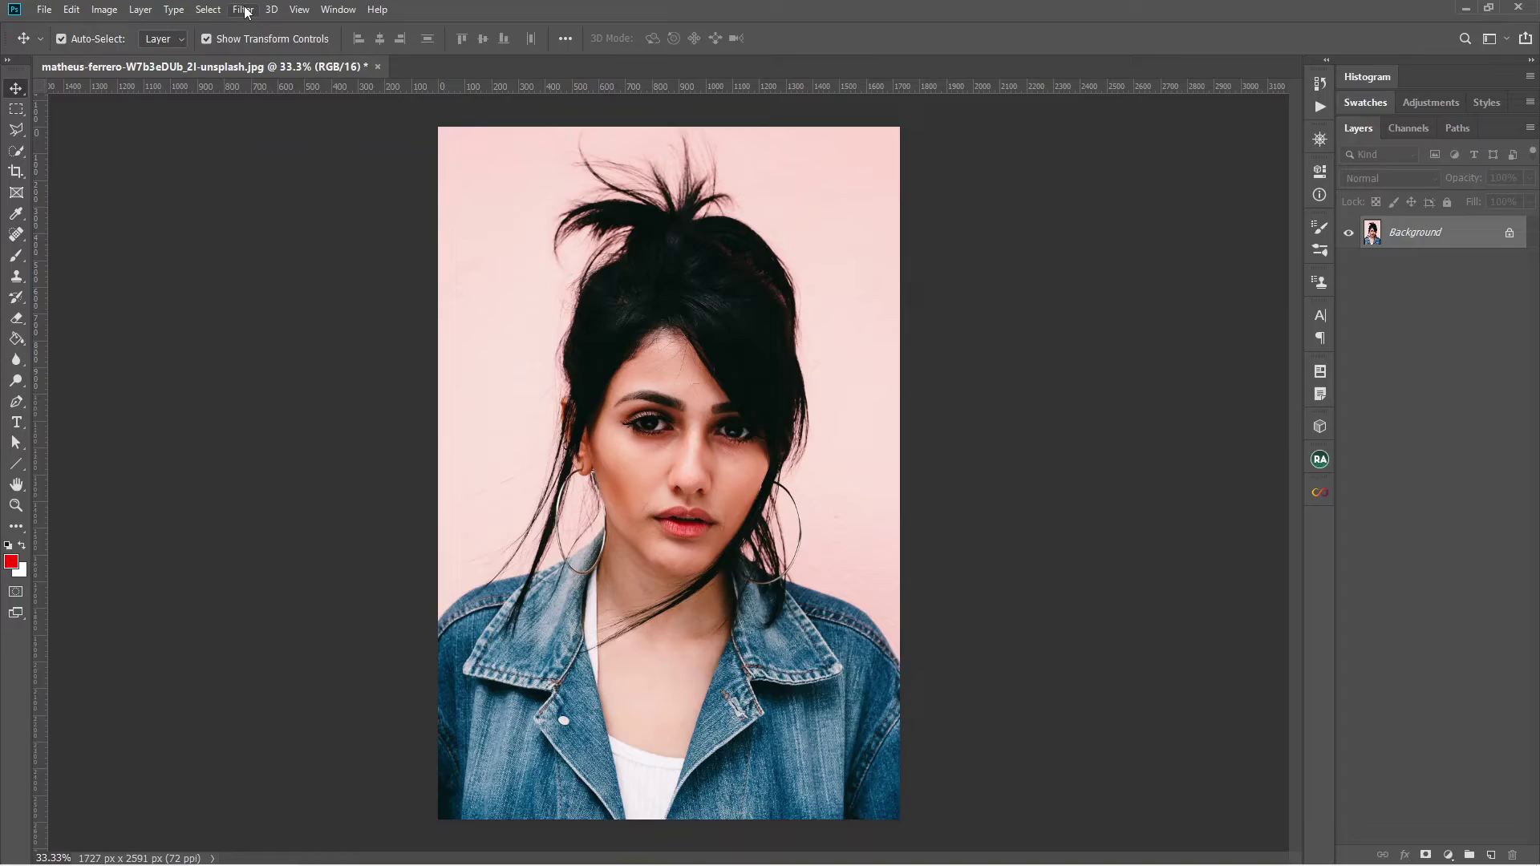
pyautogui.click(244, 10)
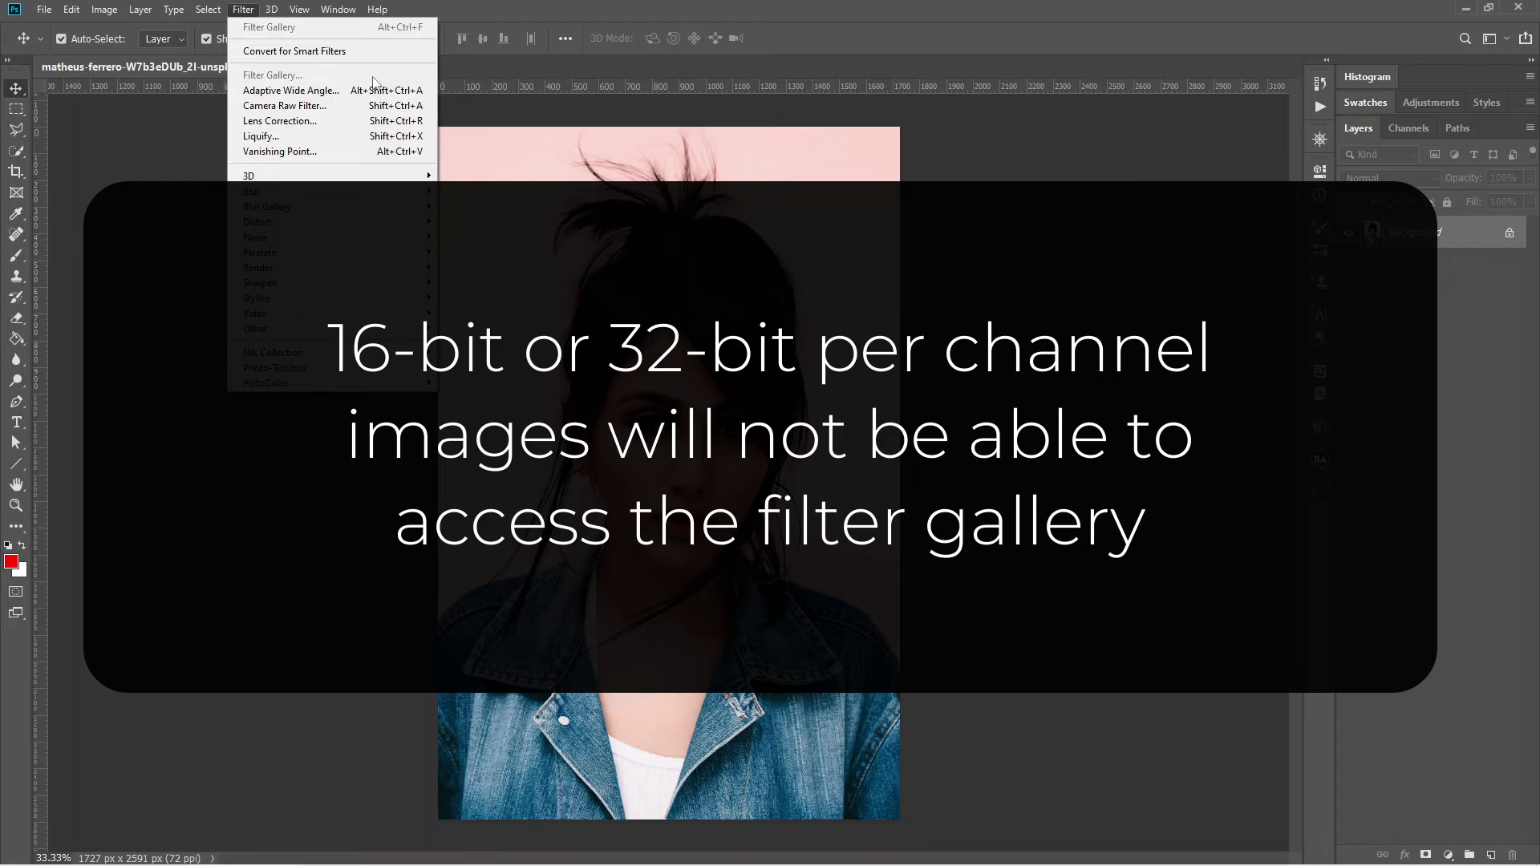
pyautogui.click(509, 13)
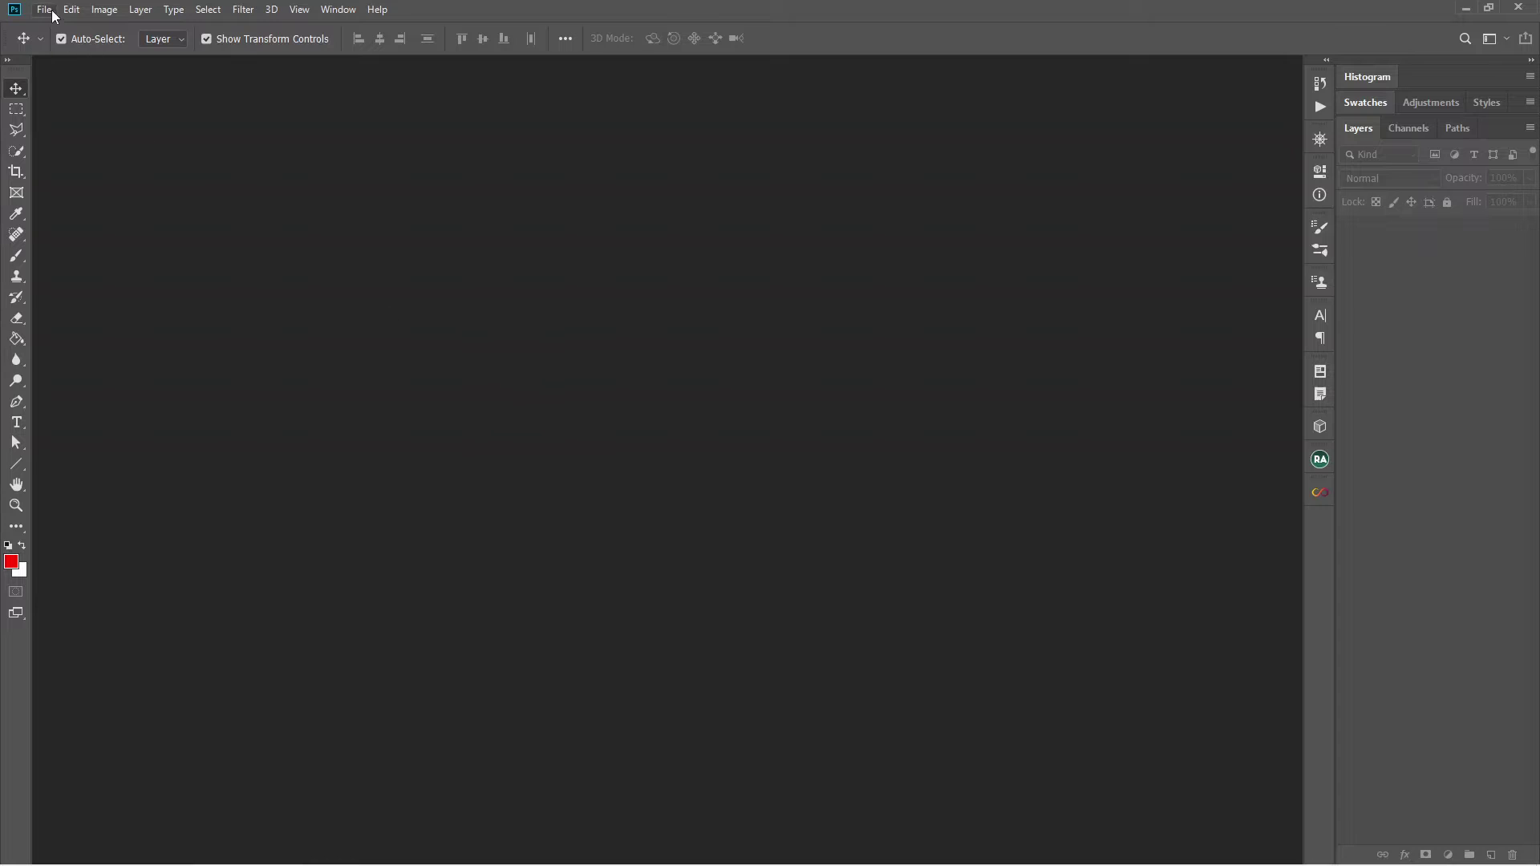
# - Open ROY0029.NEF through Camera Raw into Photoshop, accepting the colour profile choice
pyautogui.click(53, 15)
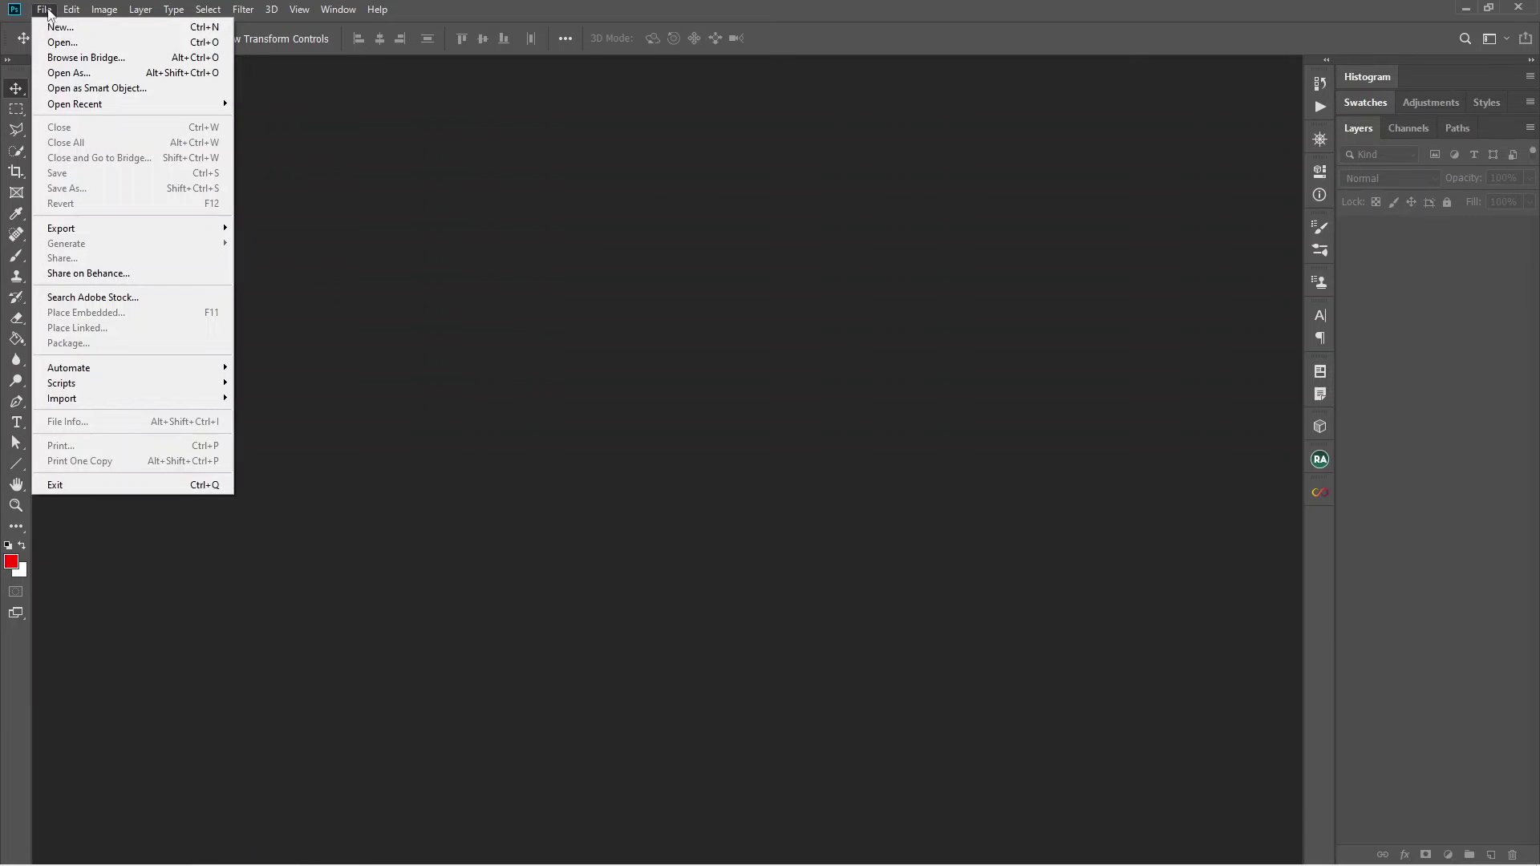
pyautogui.click(61, 40)
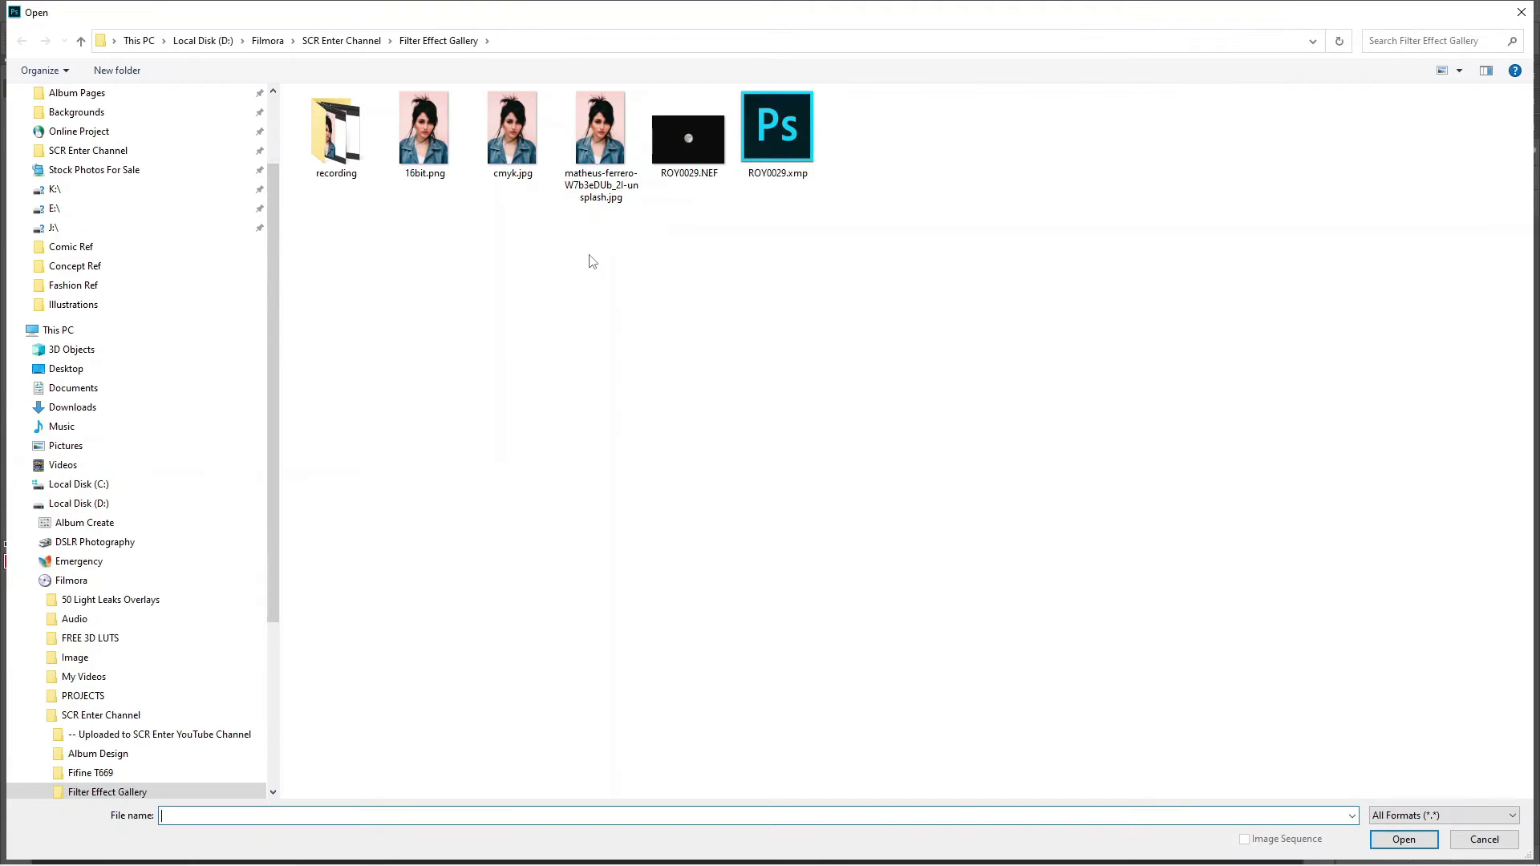
pyautogui.click(691, 146)
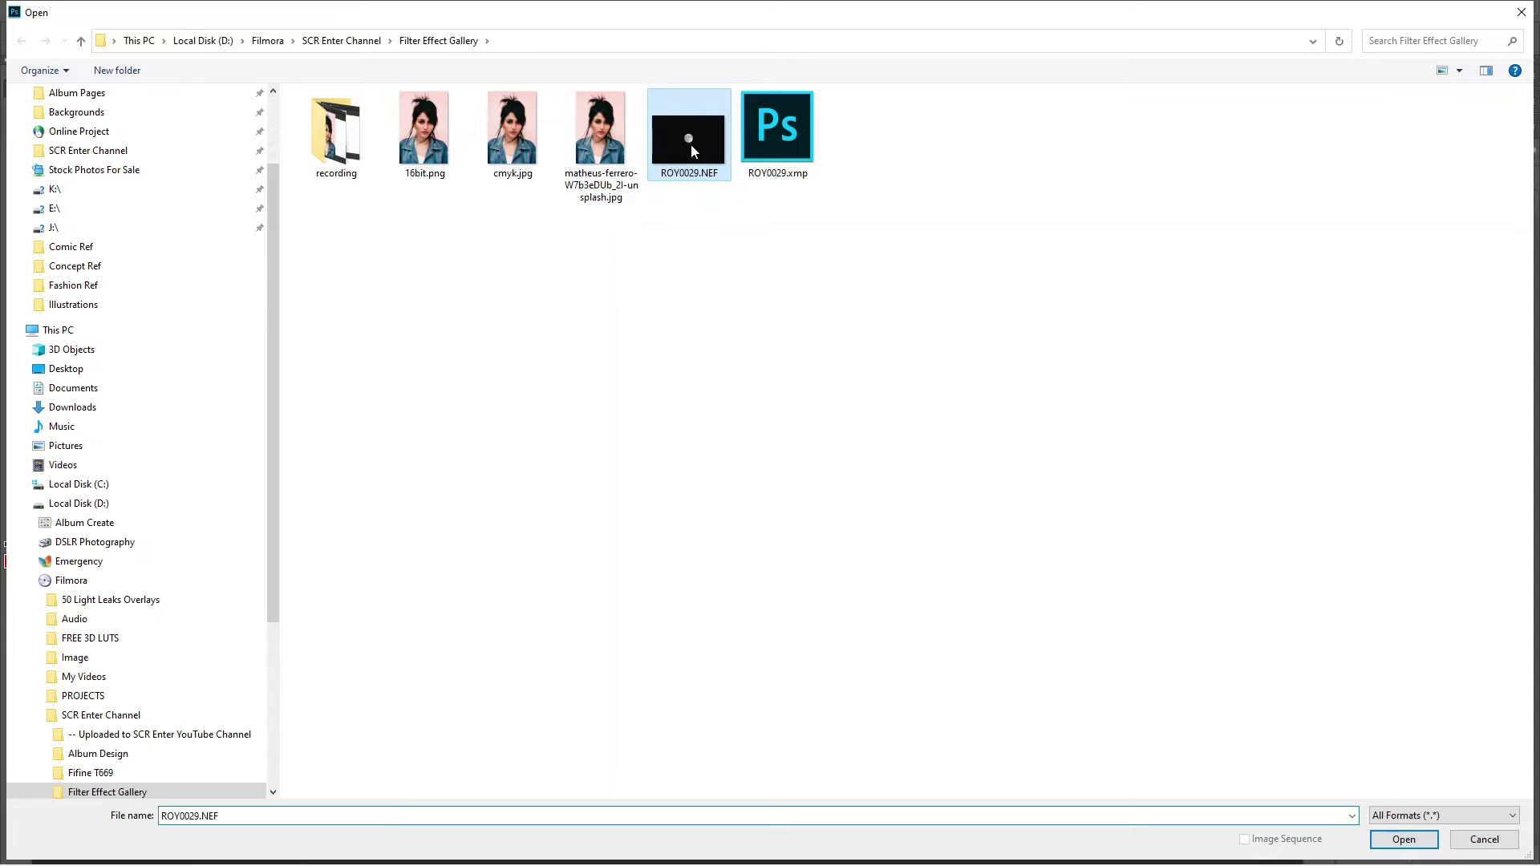
pyautogui.click(1404, 842)
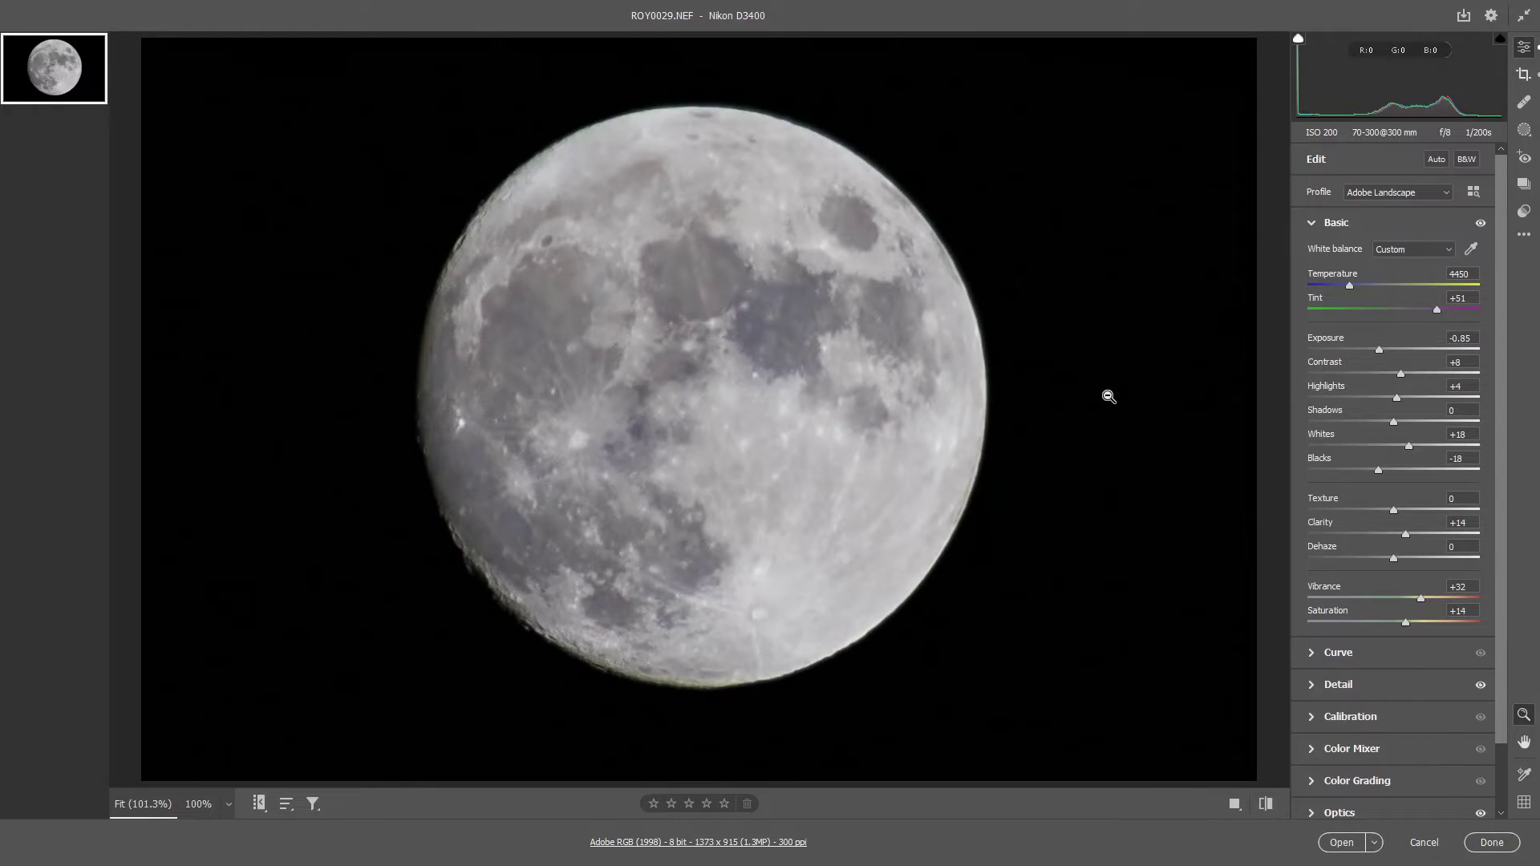
pyautogui.click(1342, 842)
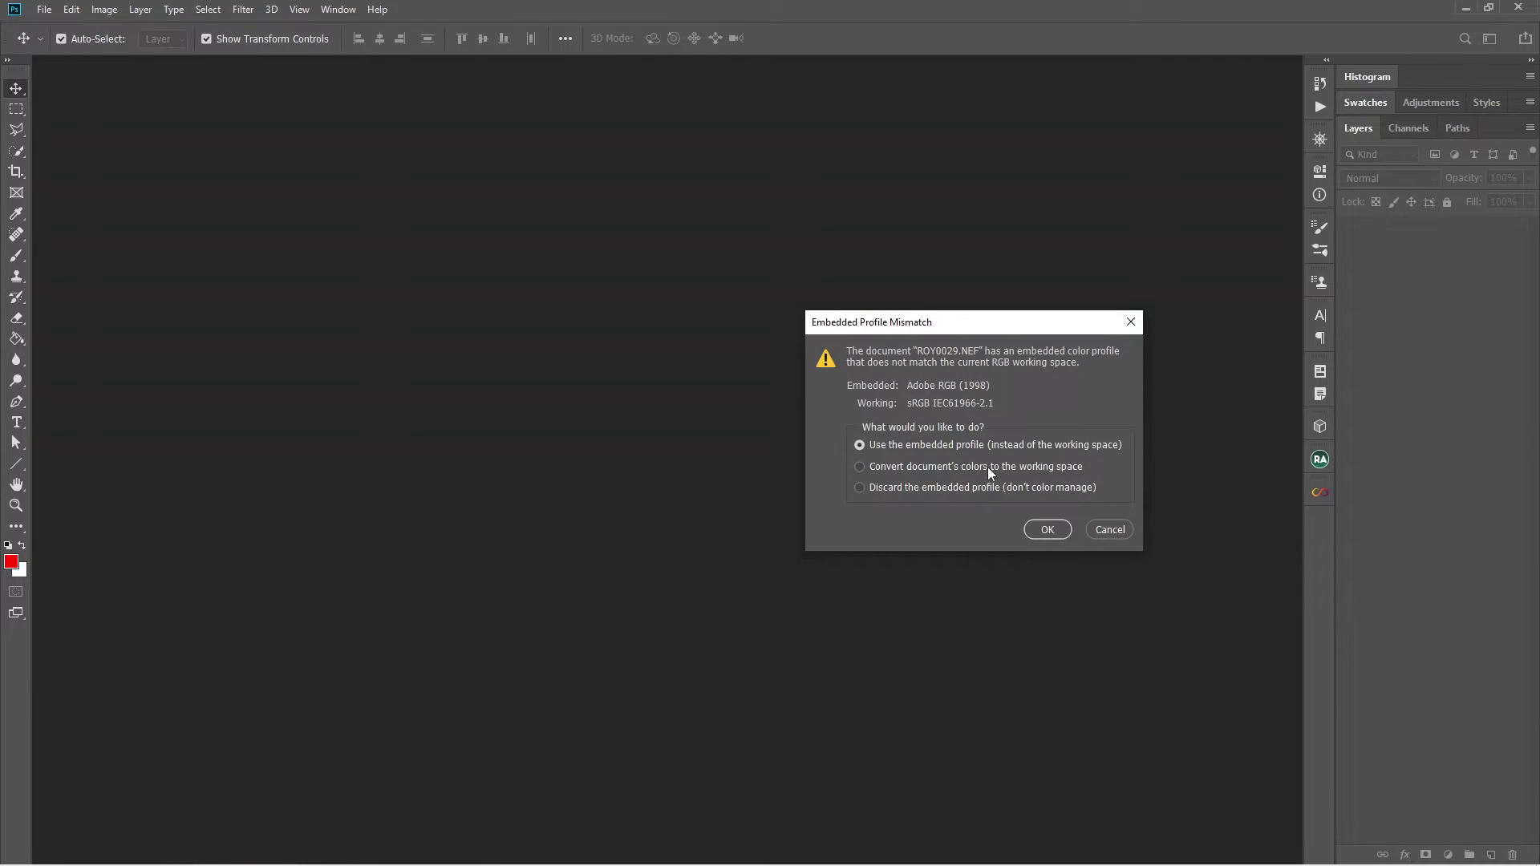
pyautogui.press('Return')
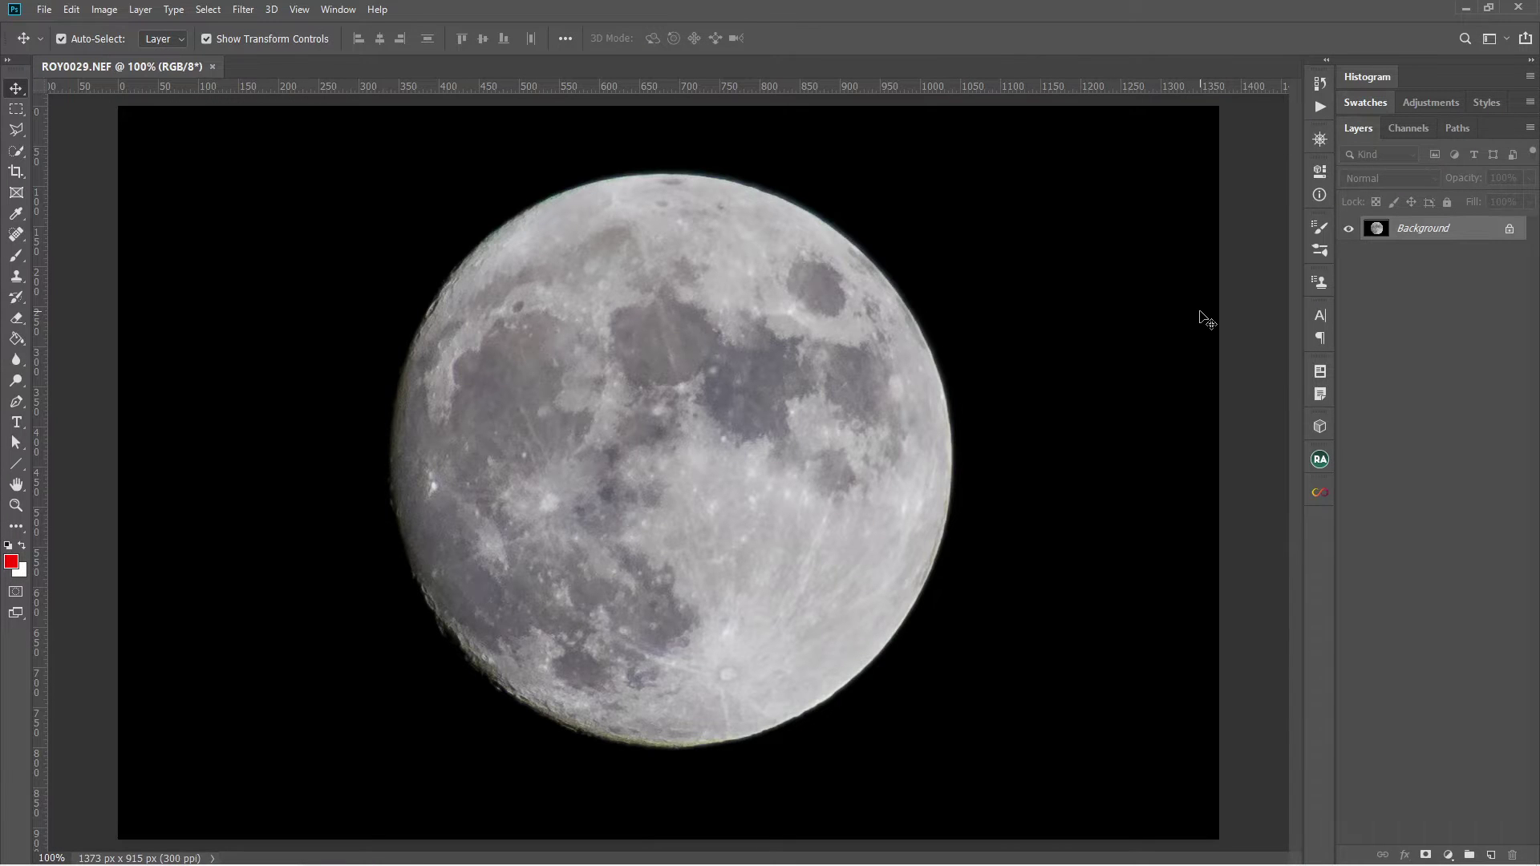
# - In Filter Gallery, preview Neon Glow and Rough Pastels, then apply Poster Edges to the moon
pyautogui.click(244, 10)
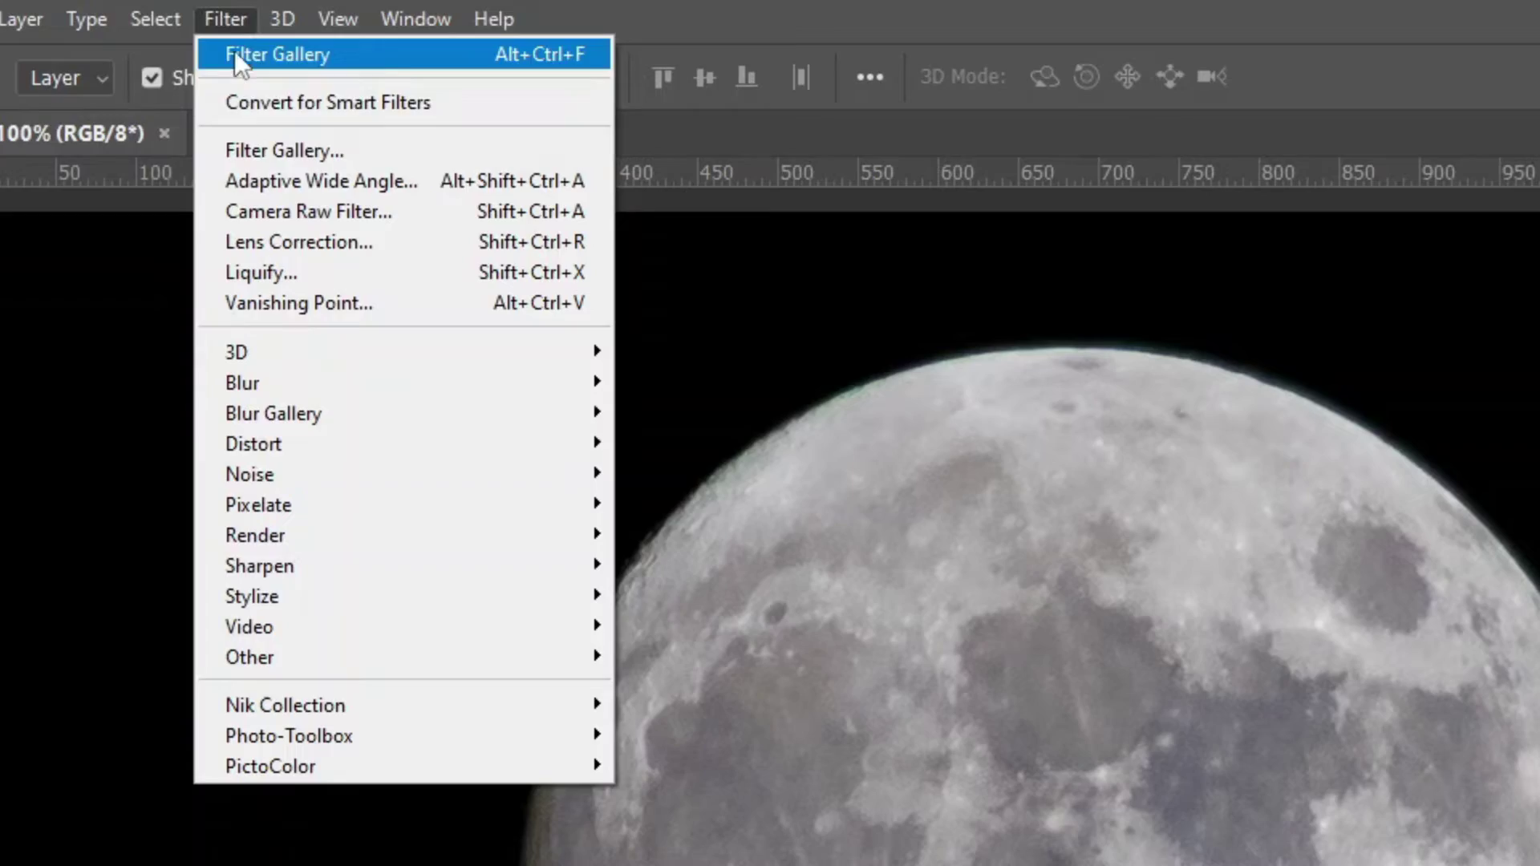
pyautogui.click(315, 150)
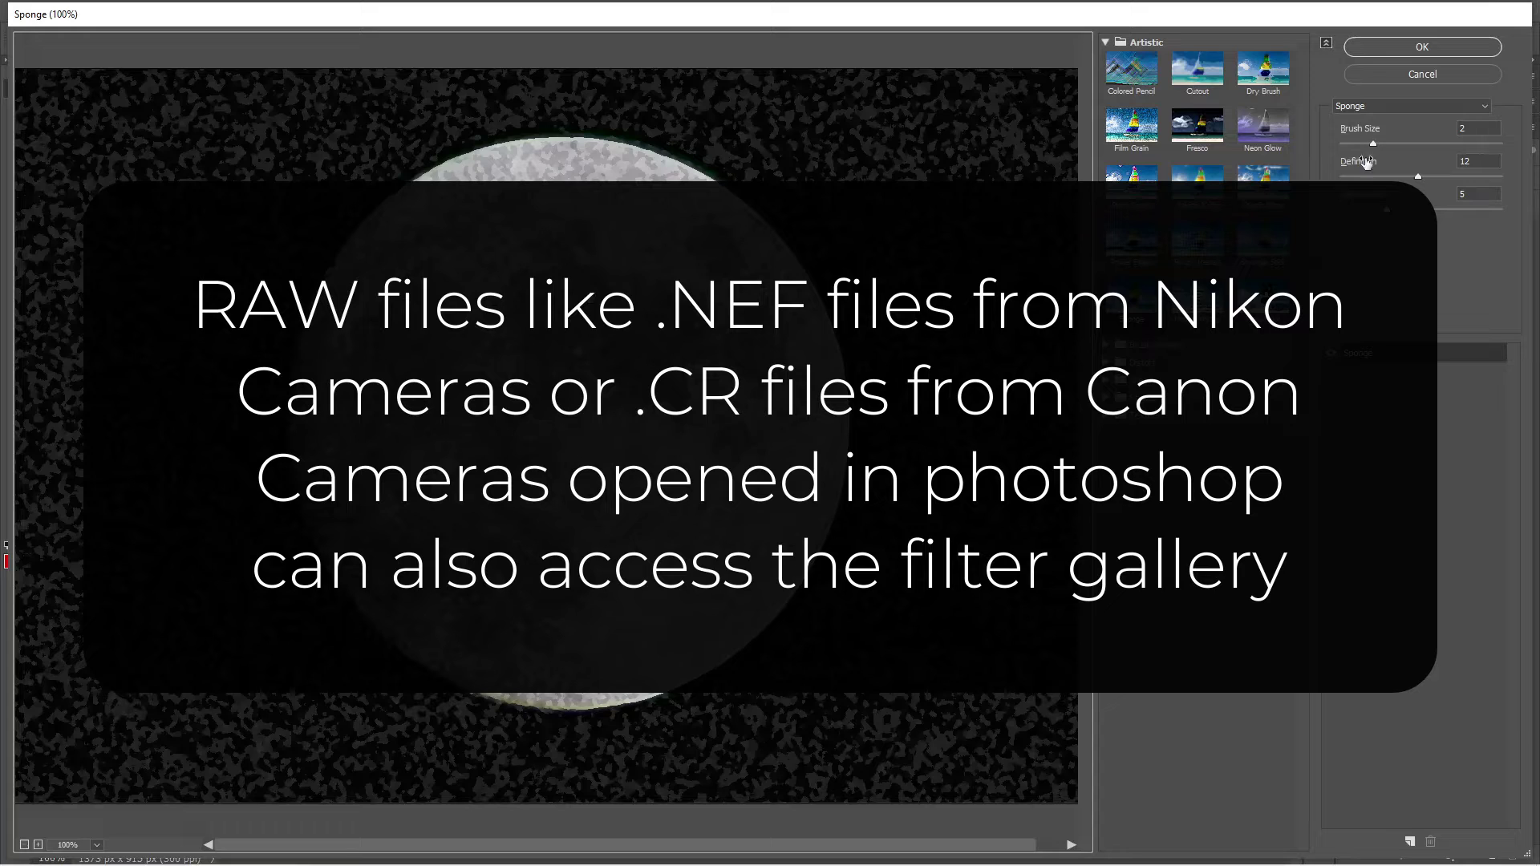
pyautogui.click(1265, 129)
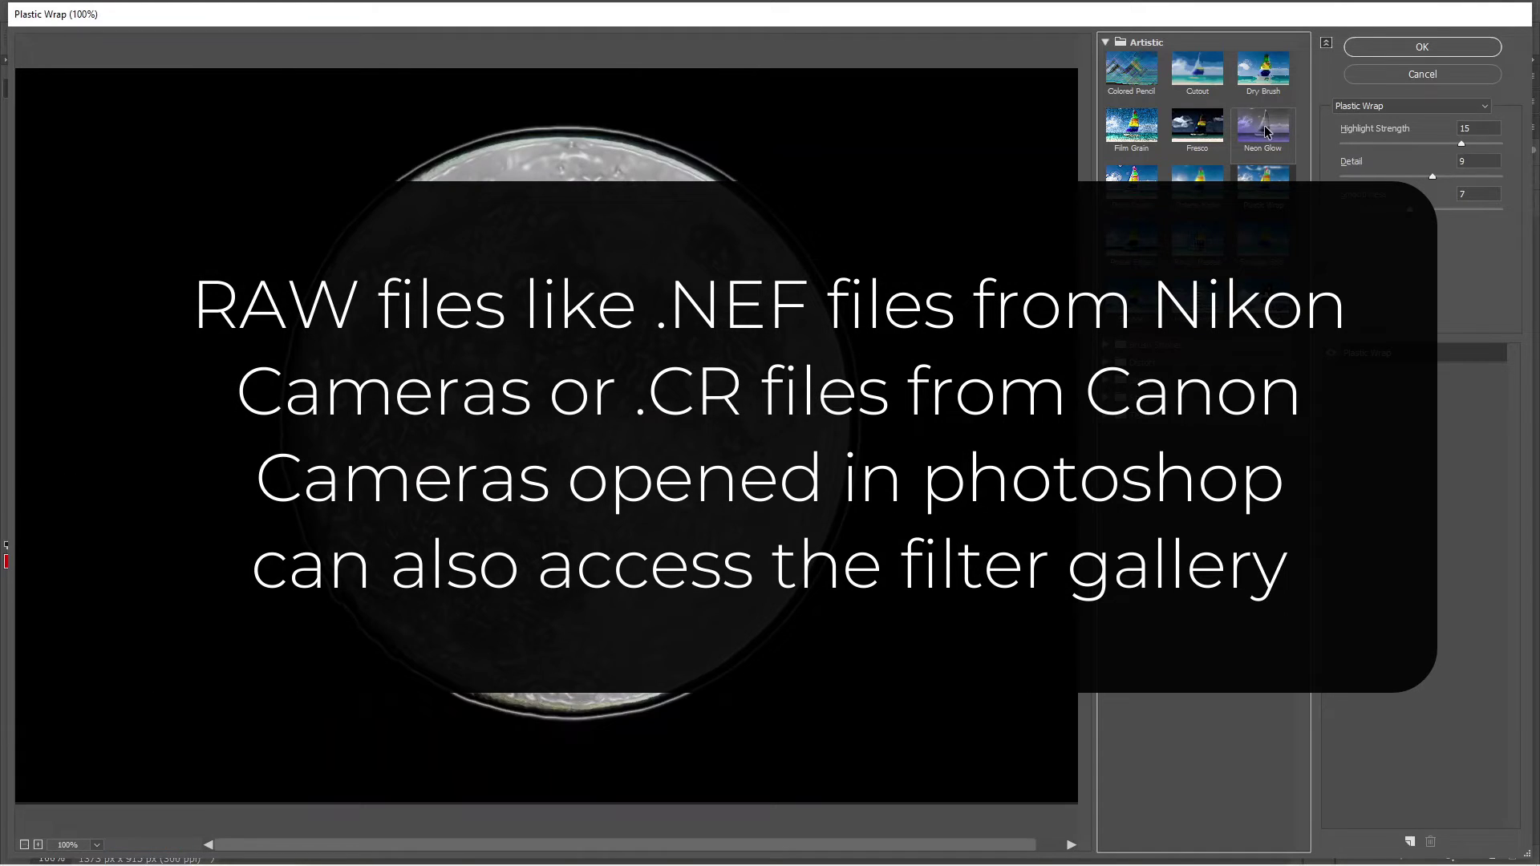
pyautogui.click(1208, 239)
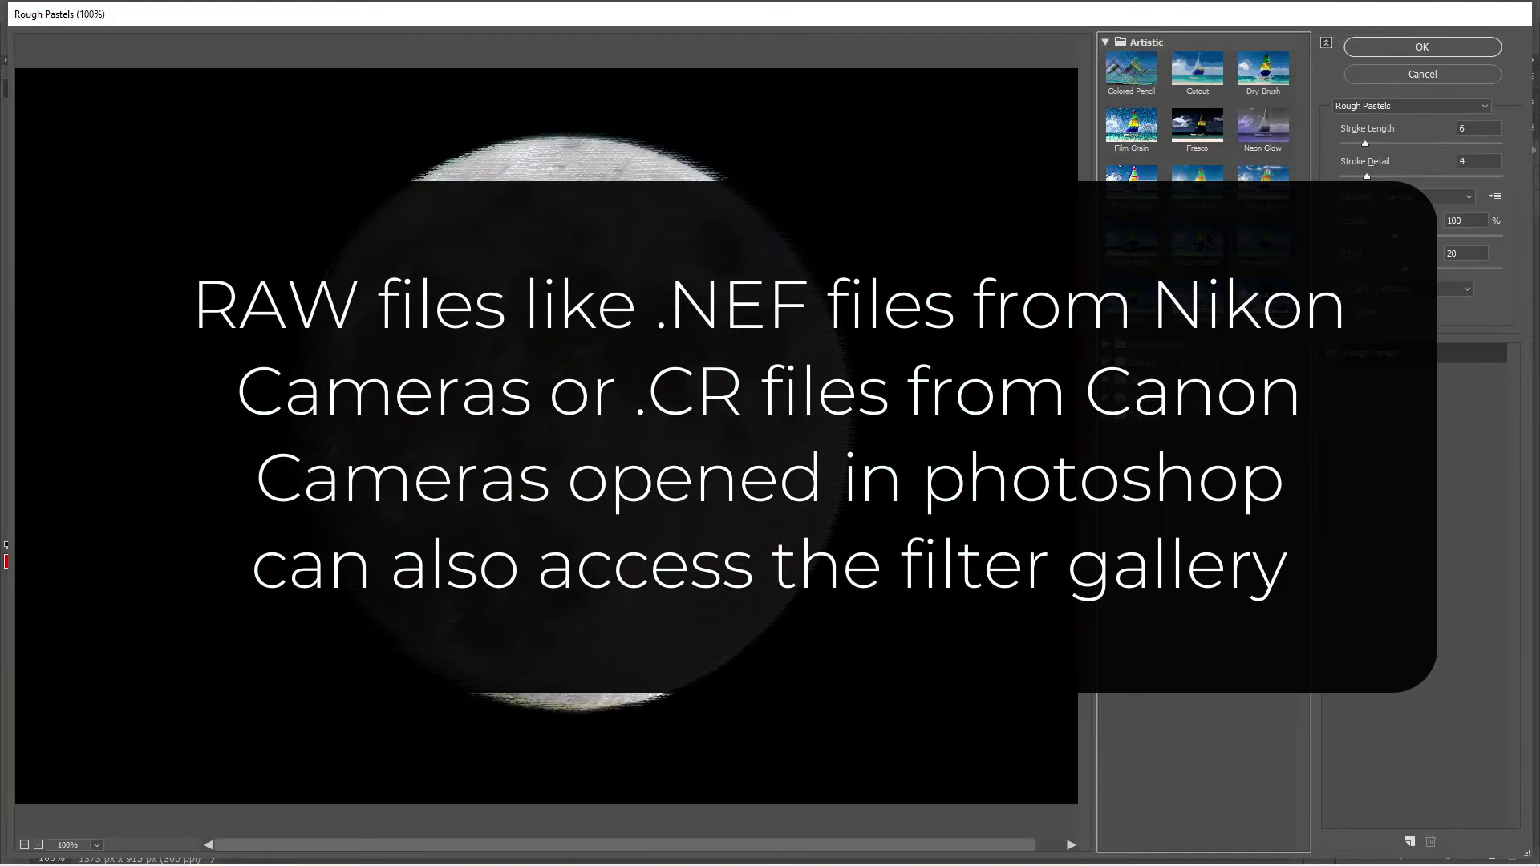
pyautogui.click(1132, 239)
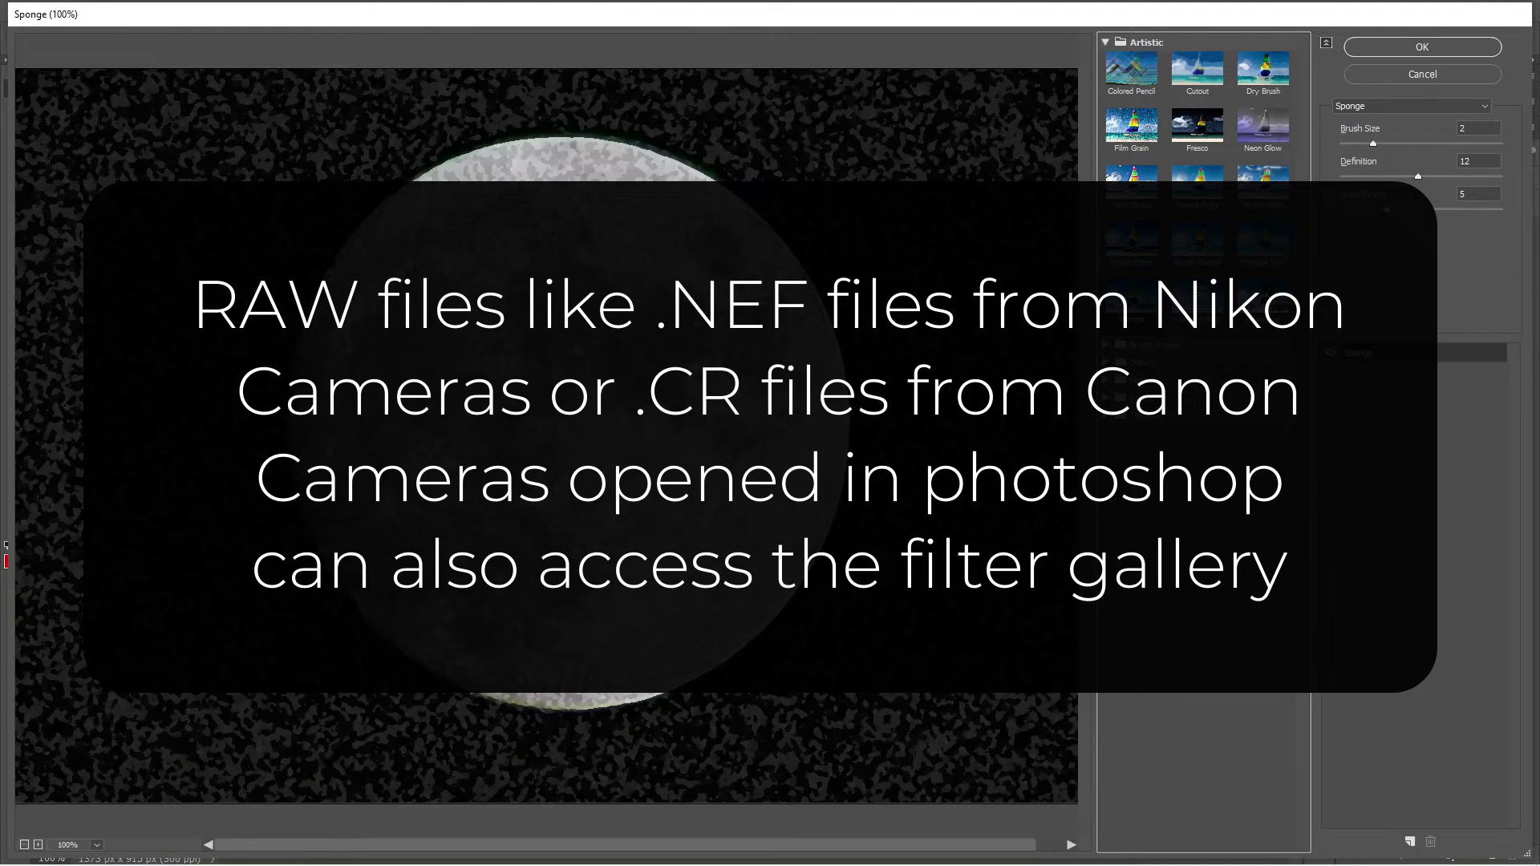
pyautogui.click(1435, 48)
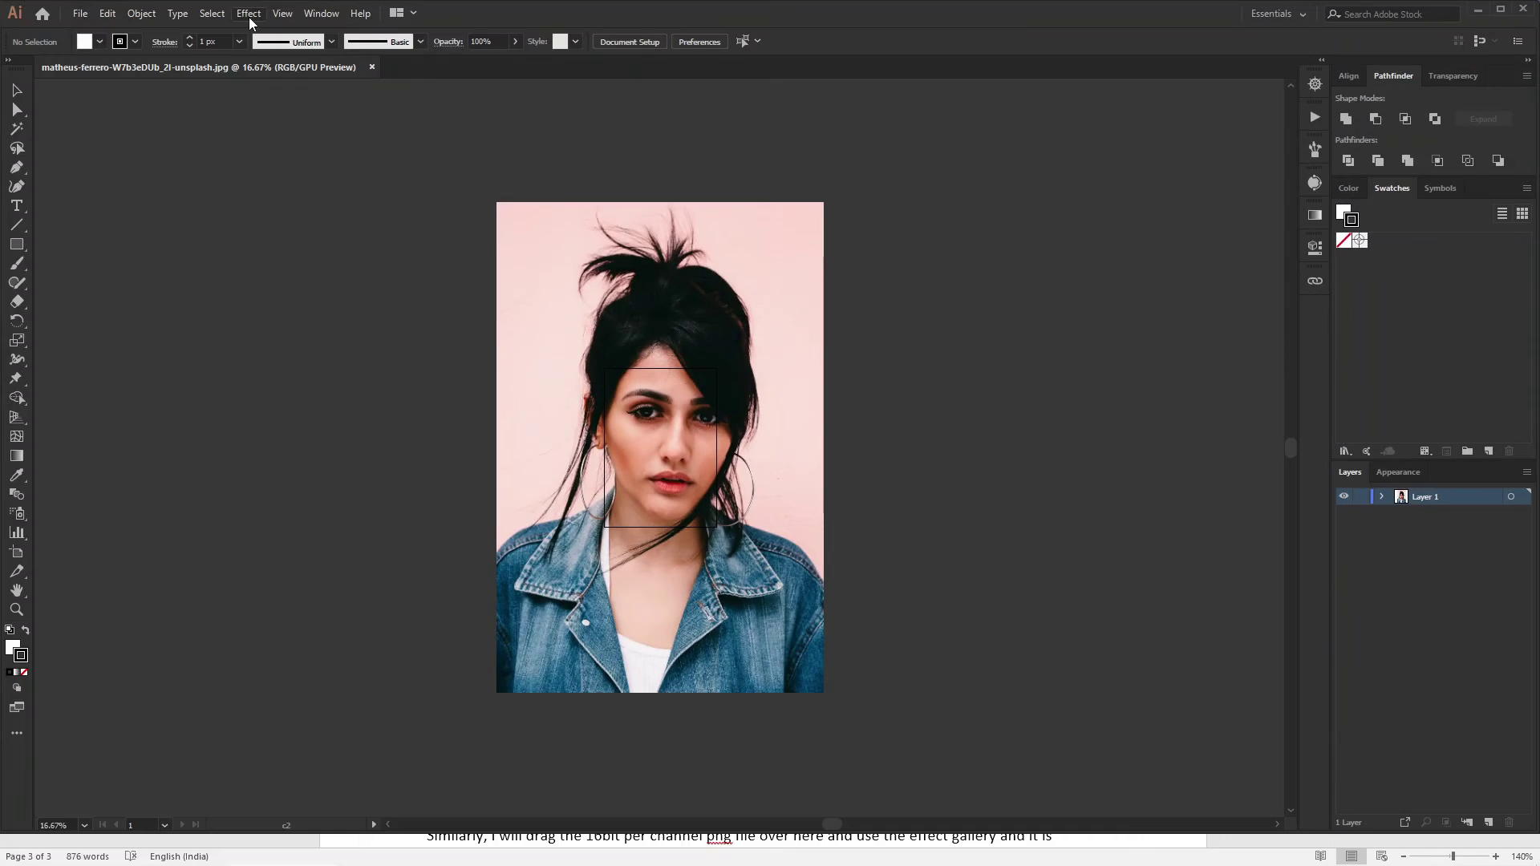
pyautogui.click(251, 16)
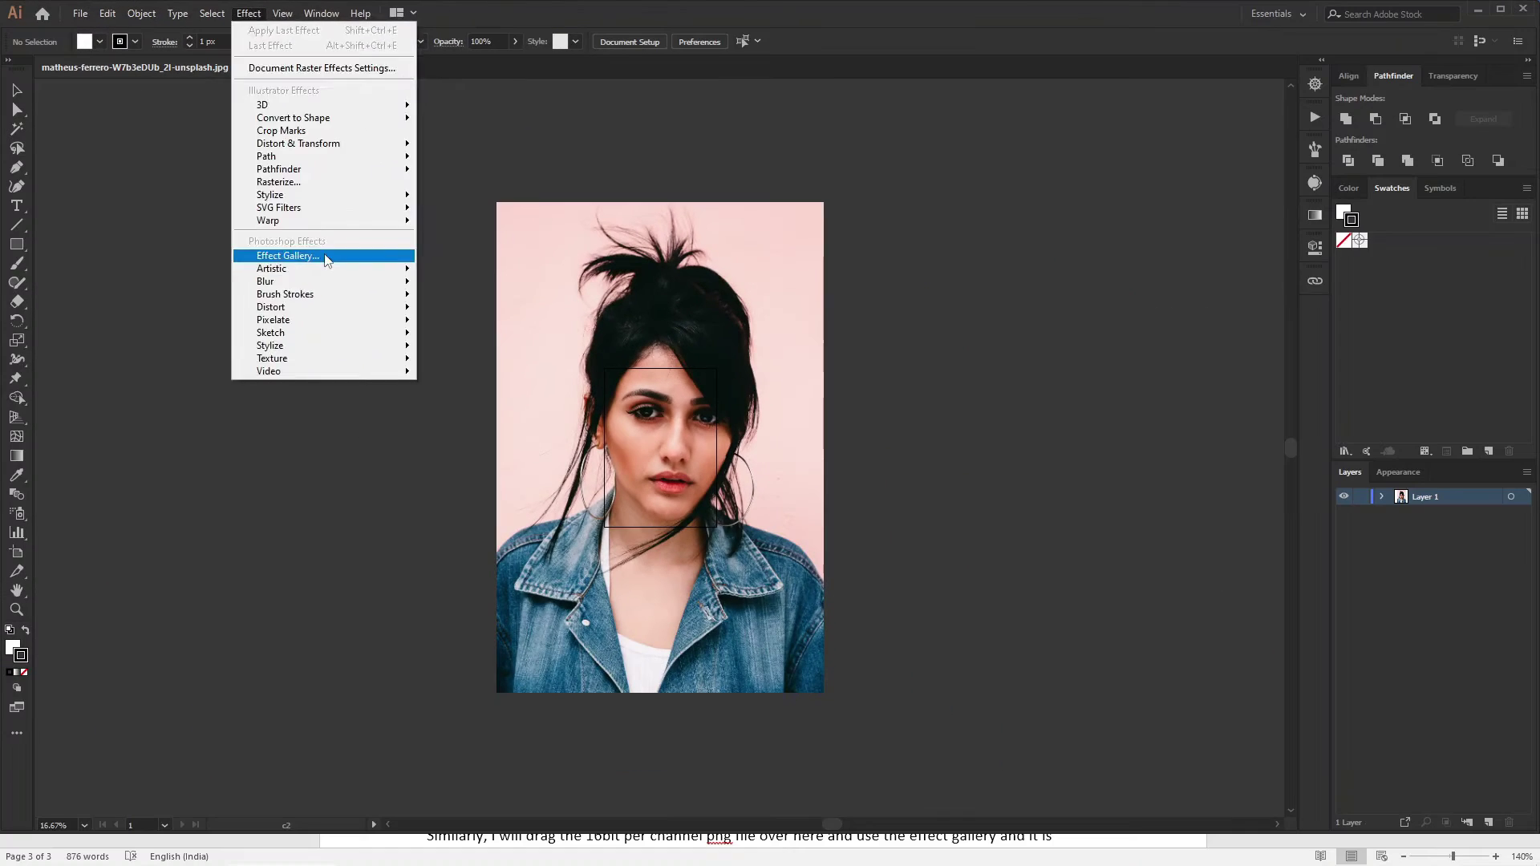
pyautogui.click(325, 255)
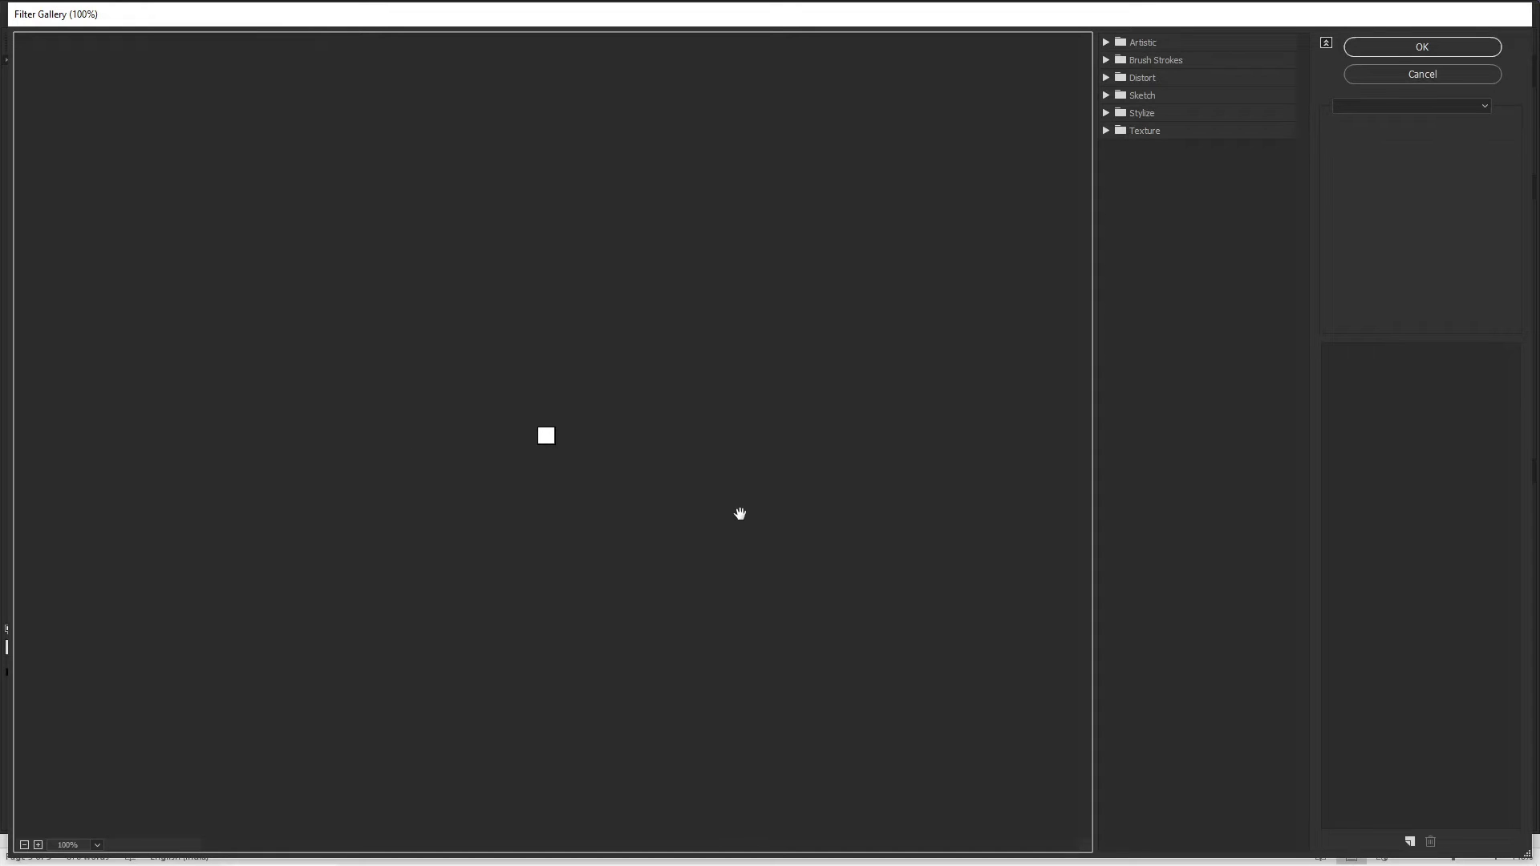
pyautogui.click(1423, 74)
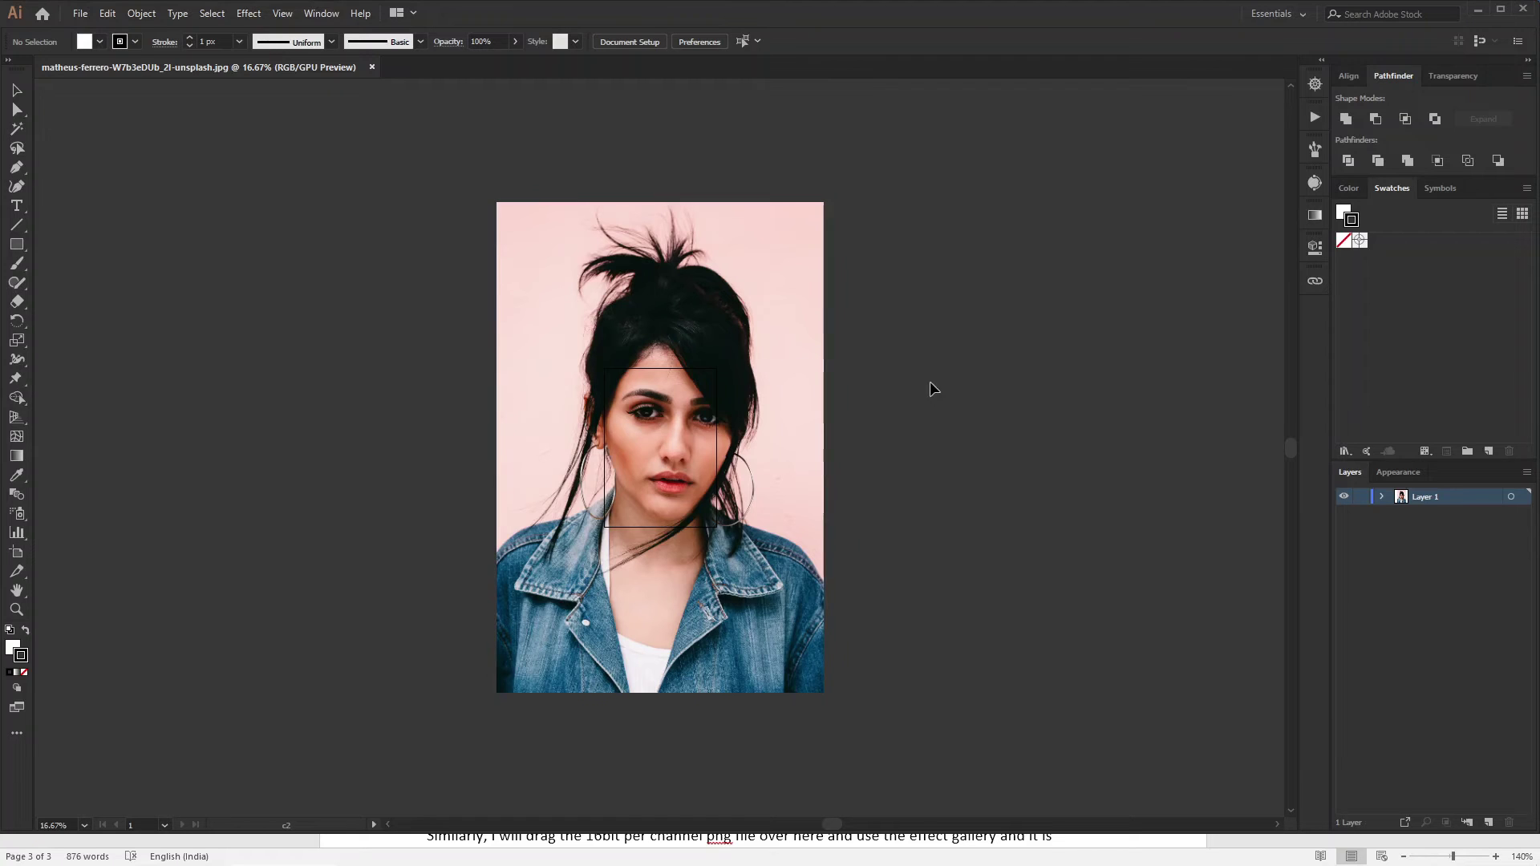
# - Open the Effect Gallery for the selected portrait and fit the preview on screen
pyautogui.click(765, 289)
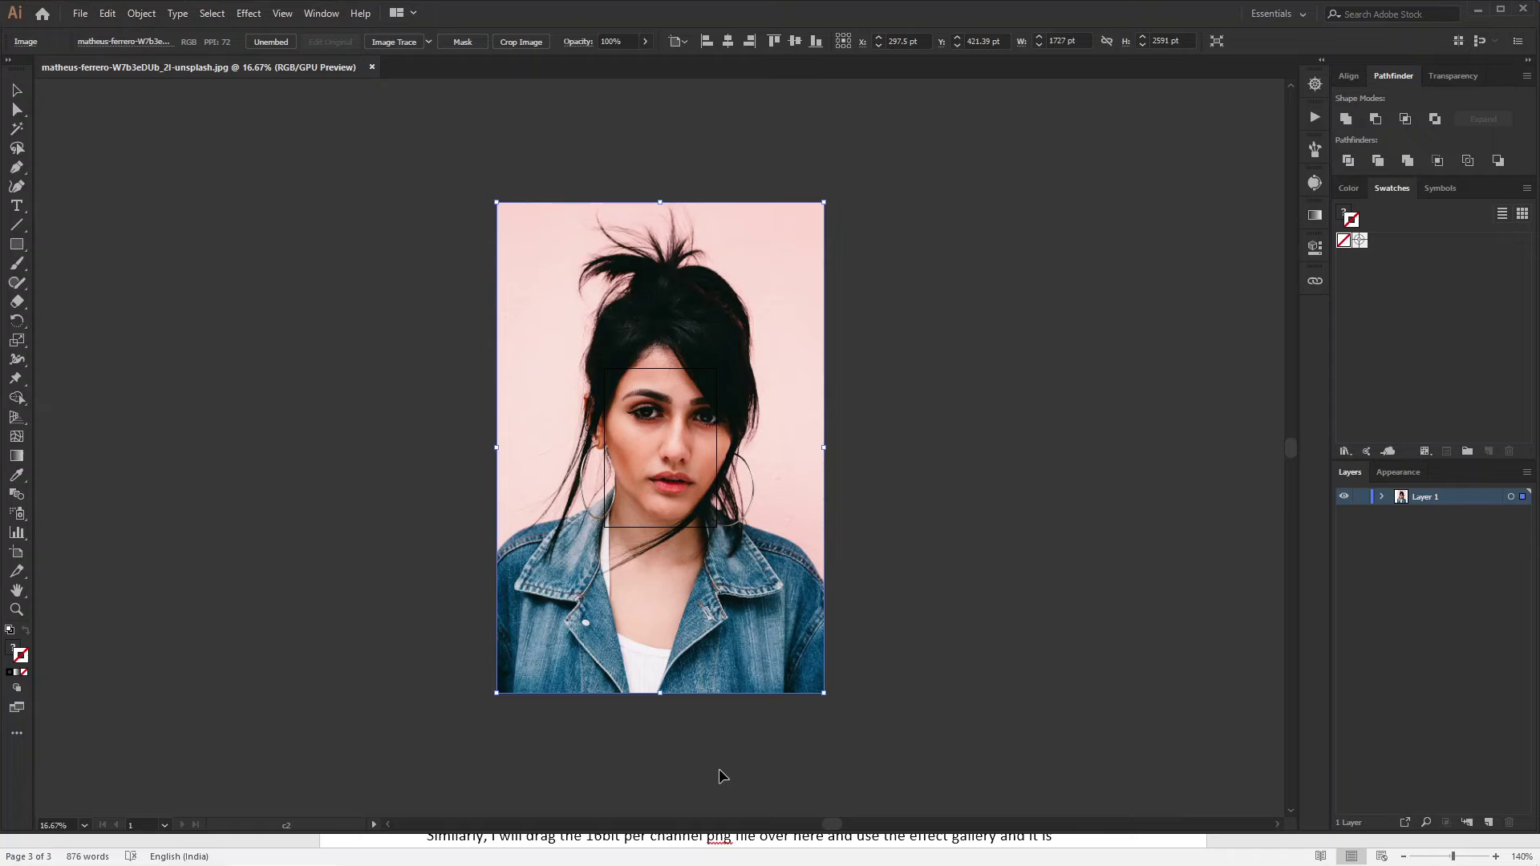
pyautogui.click(251, 14)
pyautogui.click(344, 256)
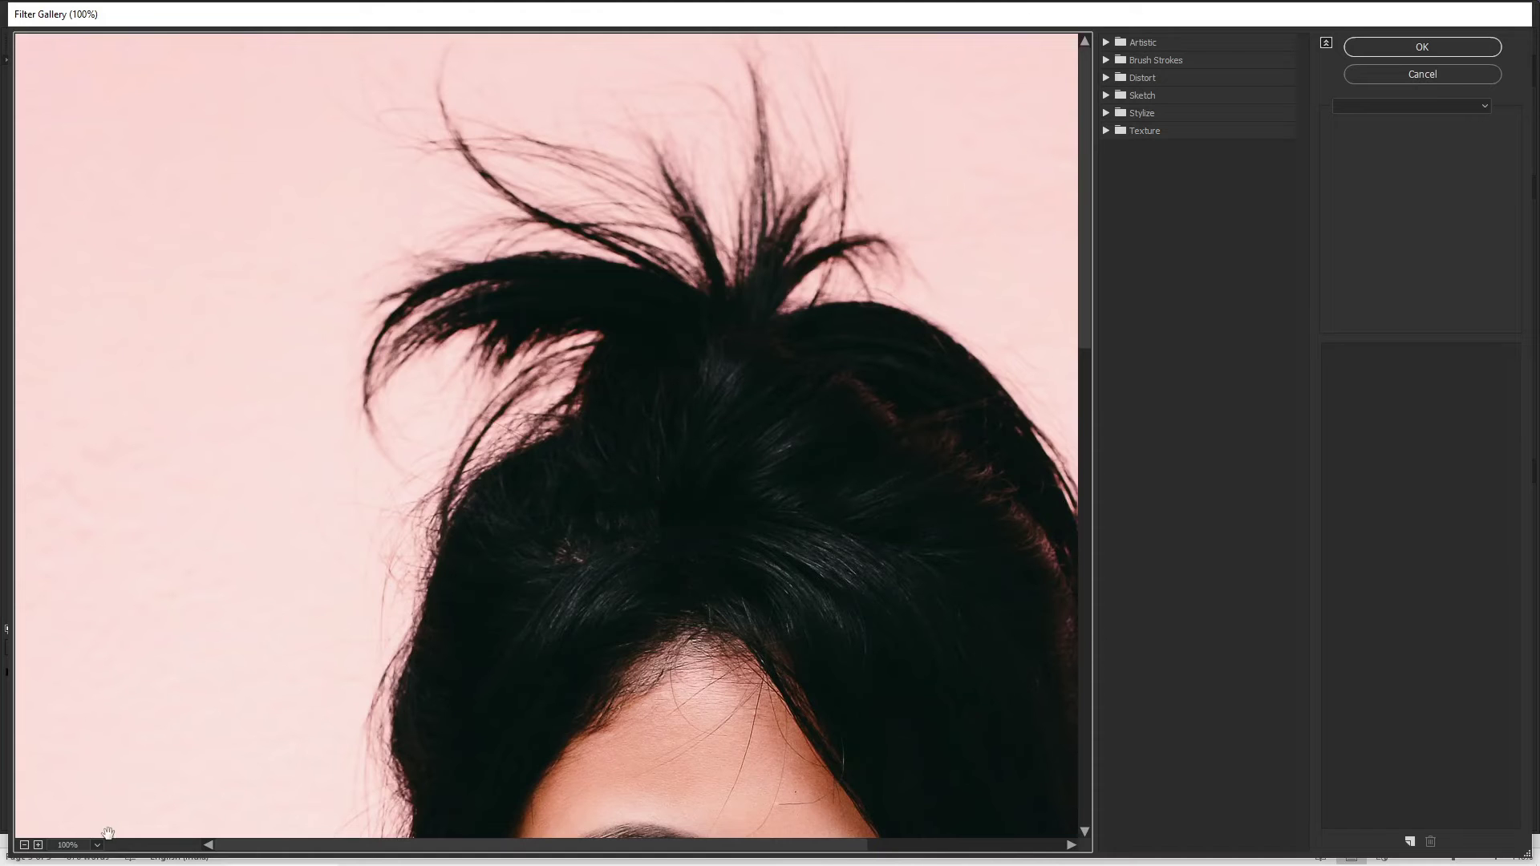
pyautogui.click(95, 849)
pyautogui.click(88, 820)
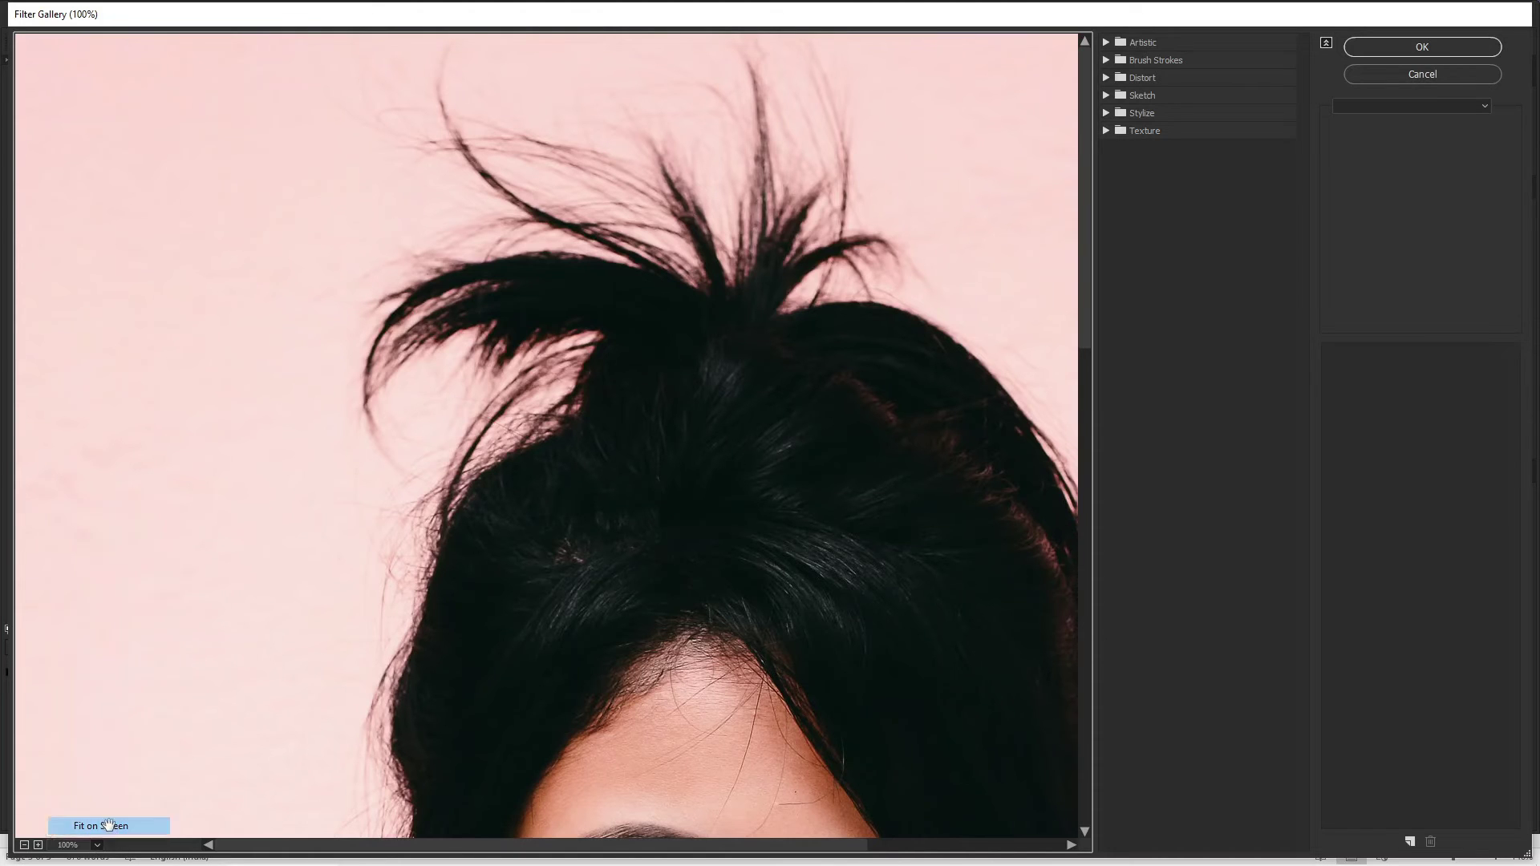
# - Apply Artistic > Poster Edges with Posterization 1, then close the document
pyautogui.click(1106, 43)
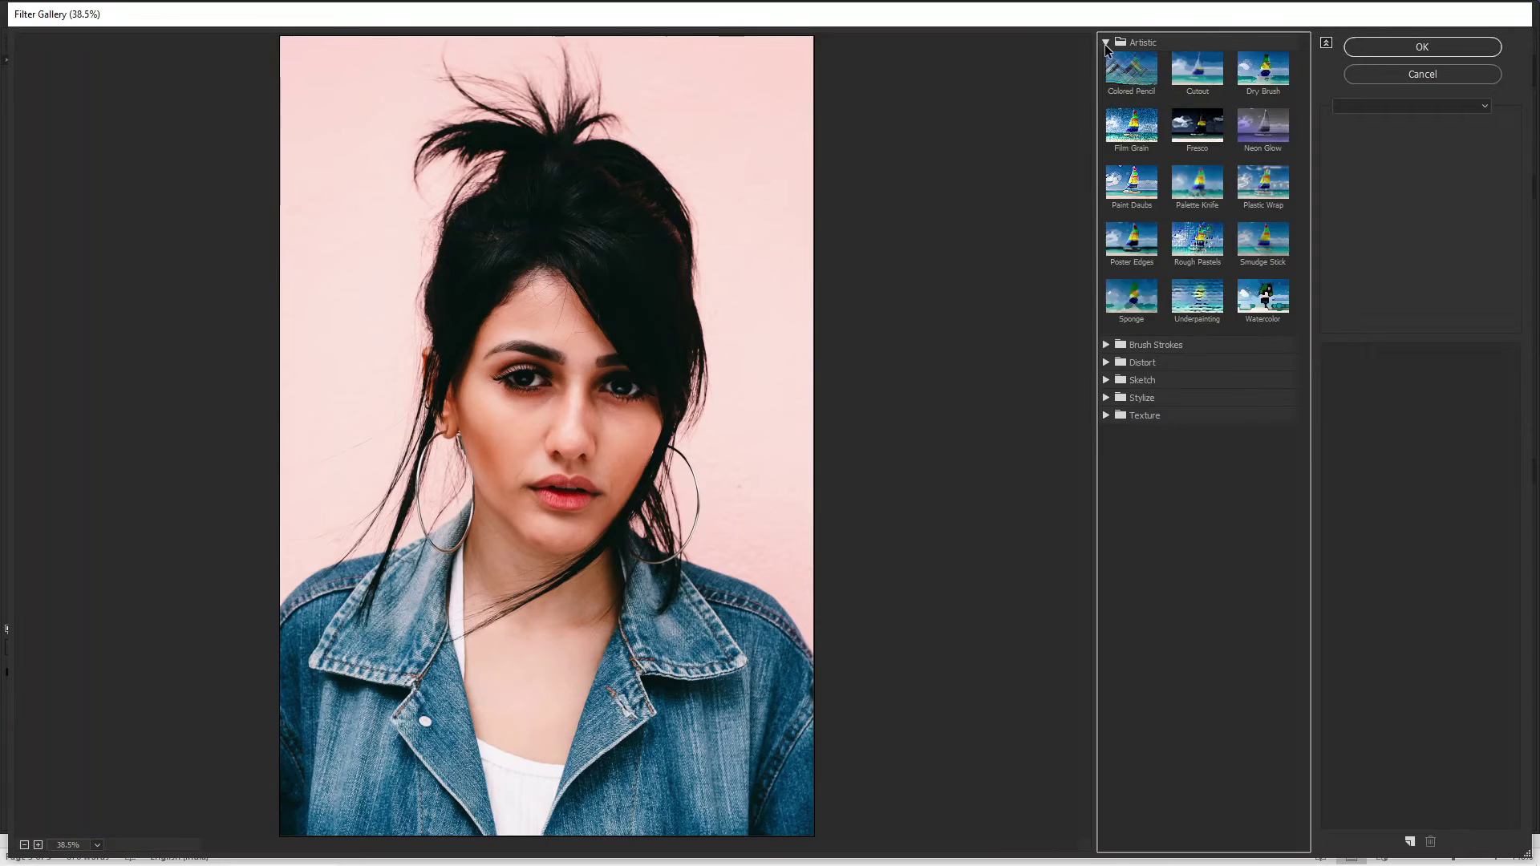
pyautogui.click(1133, 249)
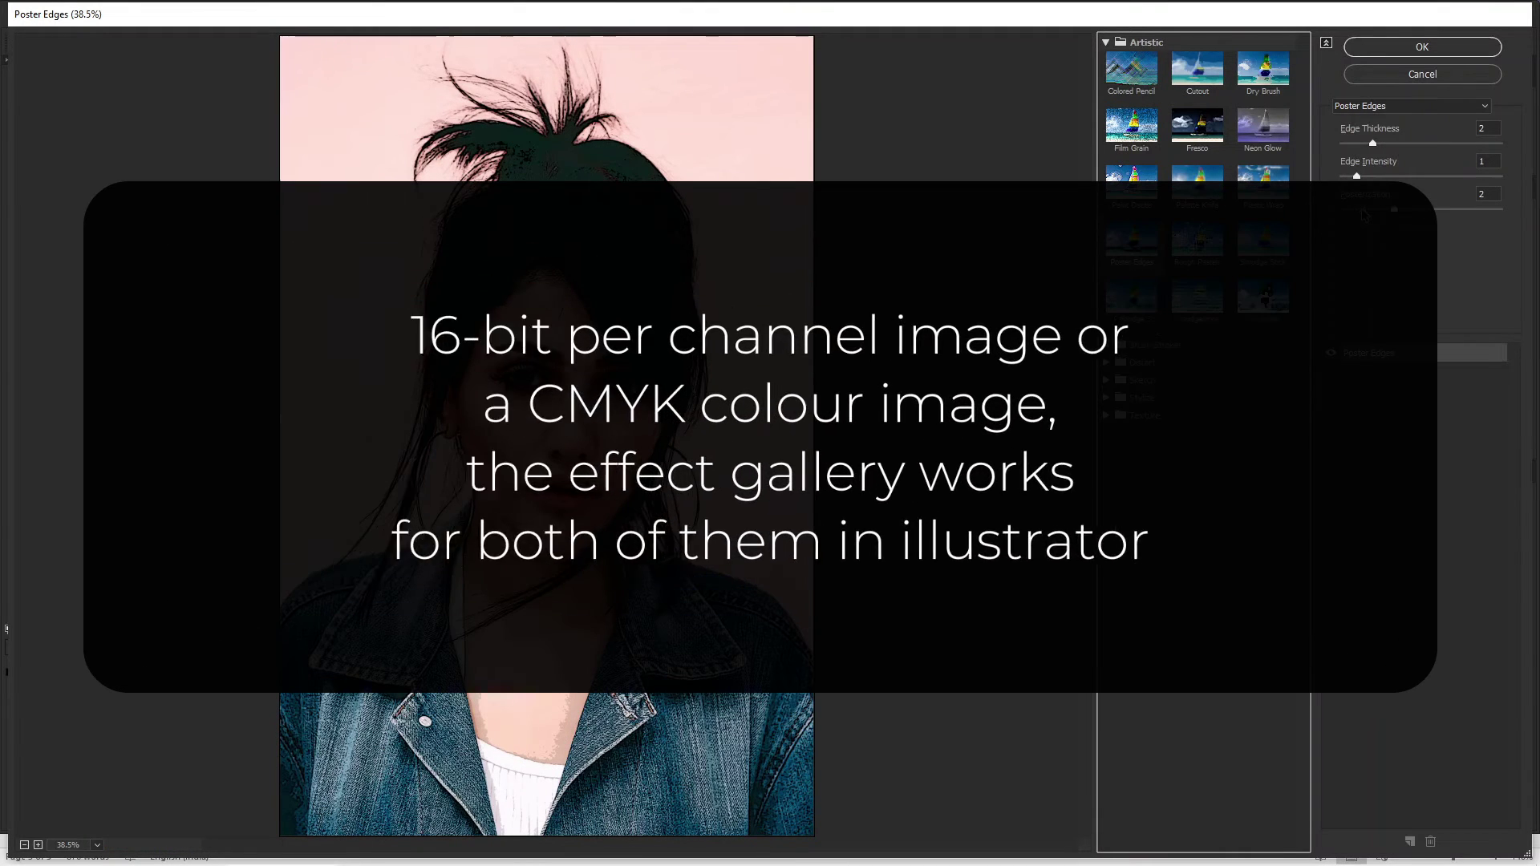
pyautogui.click(1362, 209)
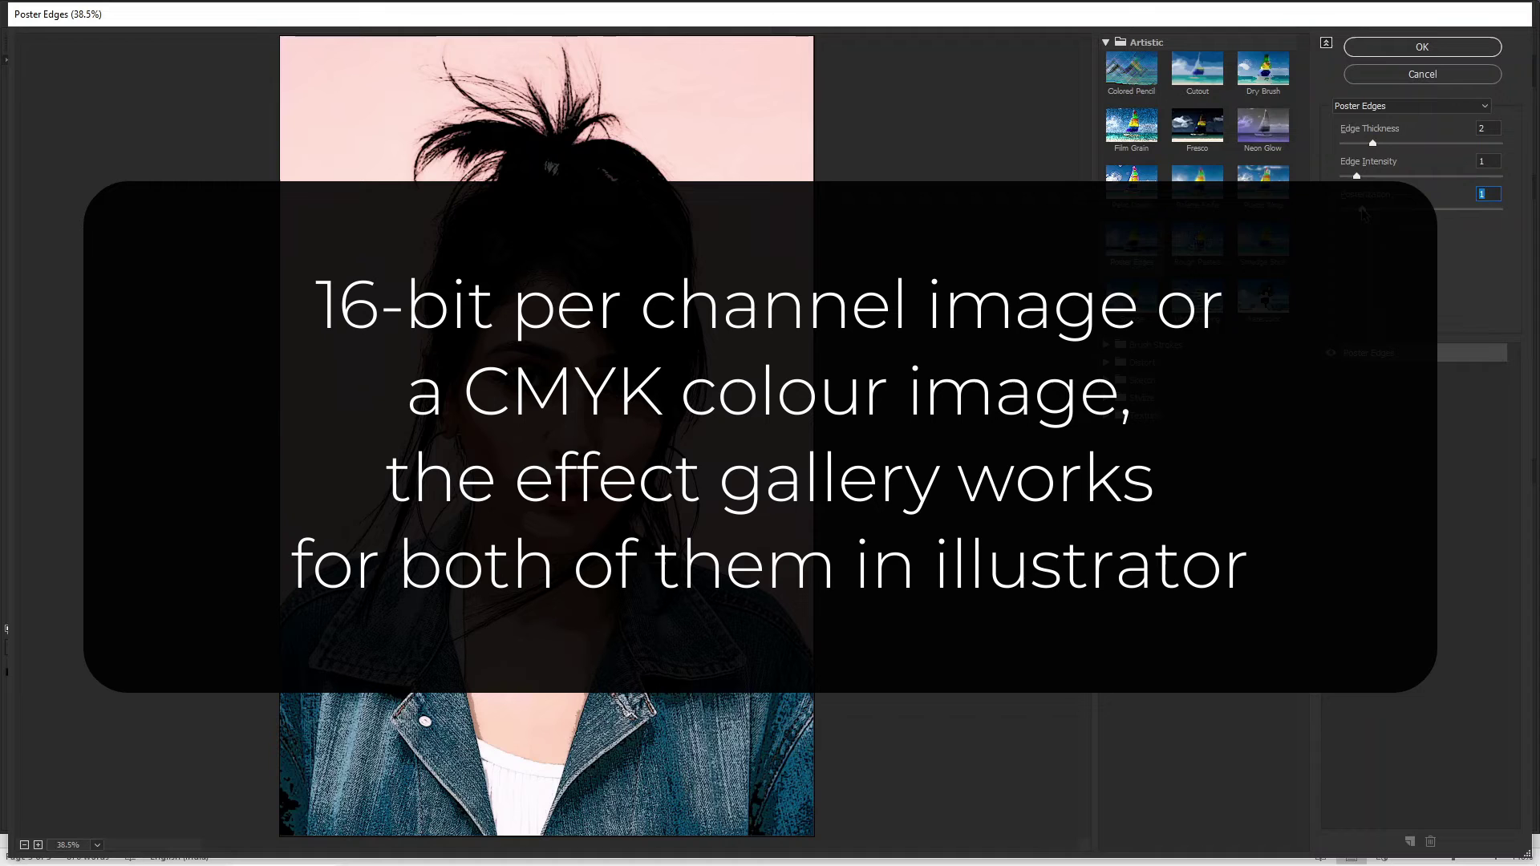
pyautogui.click(1417, 52)
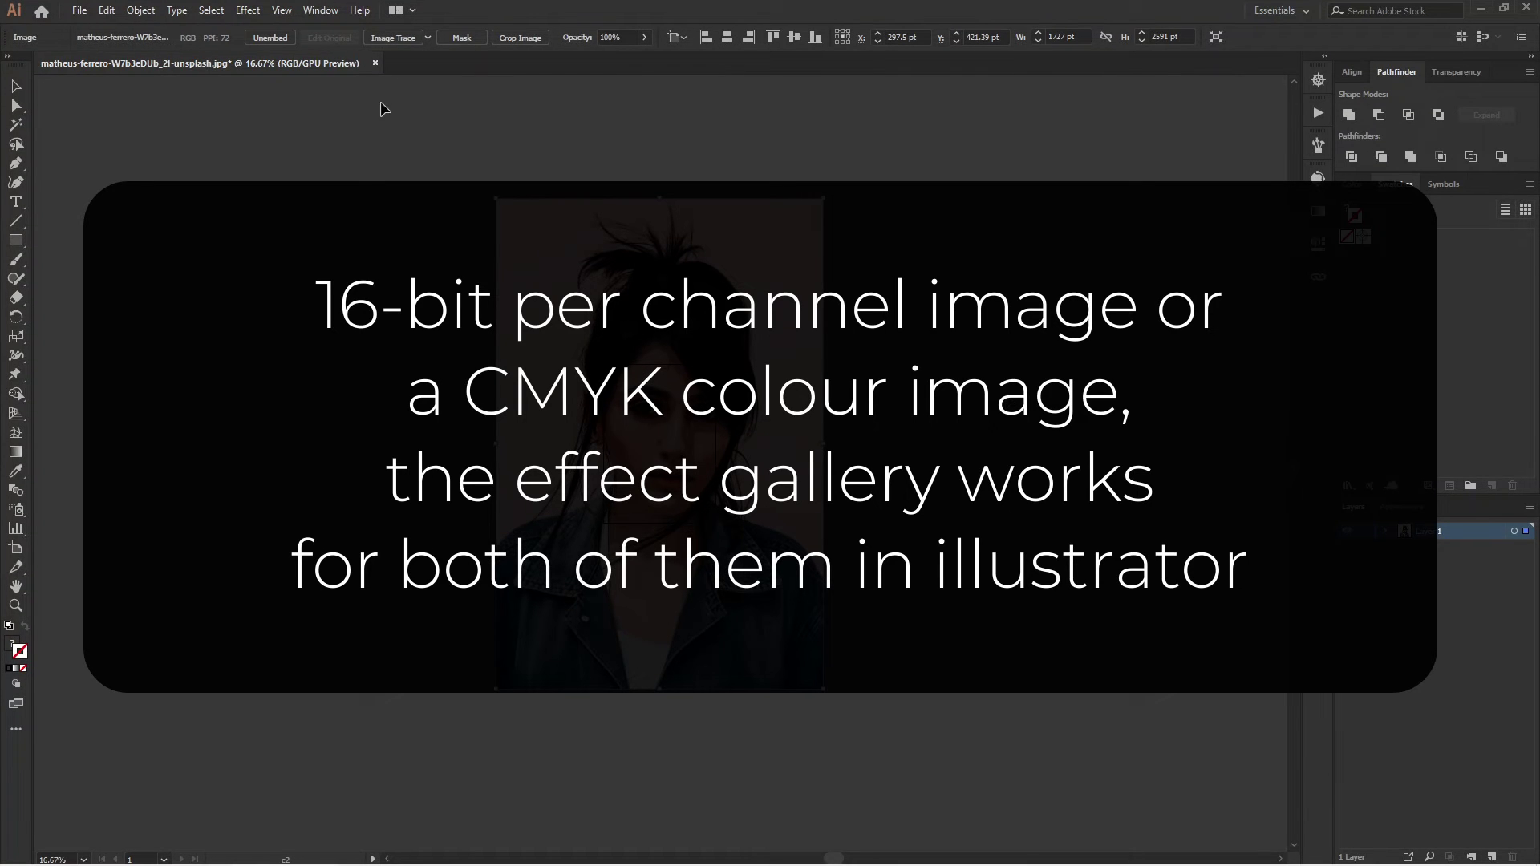
pyautogui.click(375, 63)
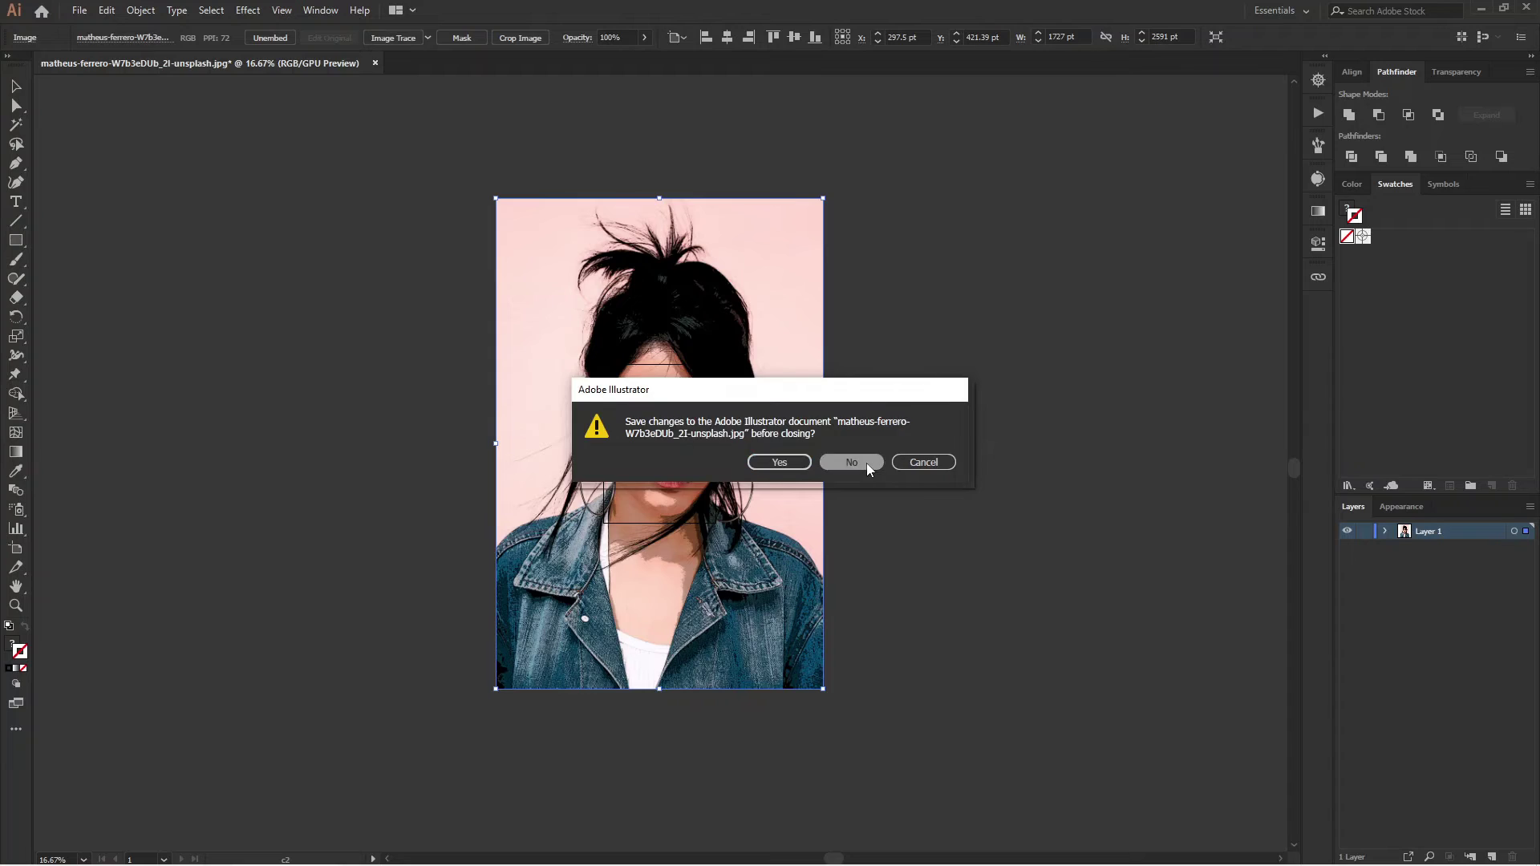
# - Answer the save prompt and create a new blank A4 document
pyautogui.click(866, 463)
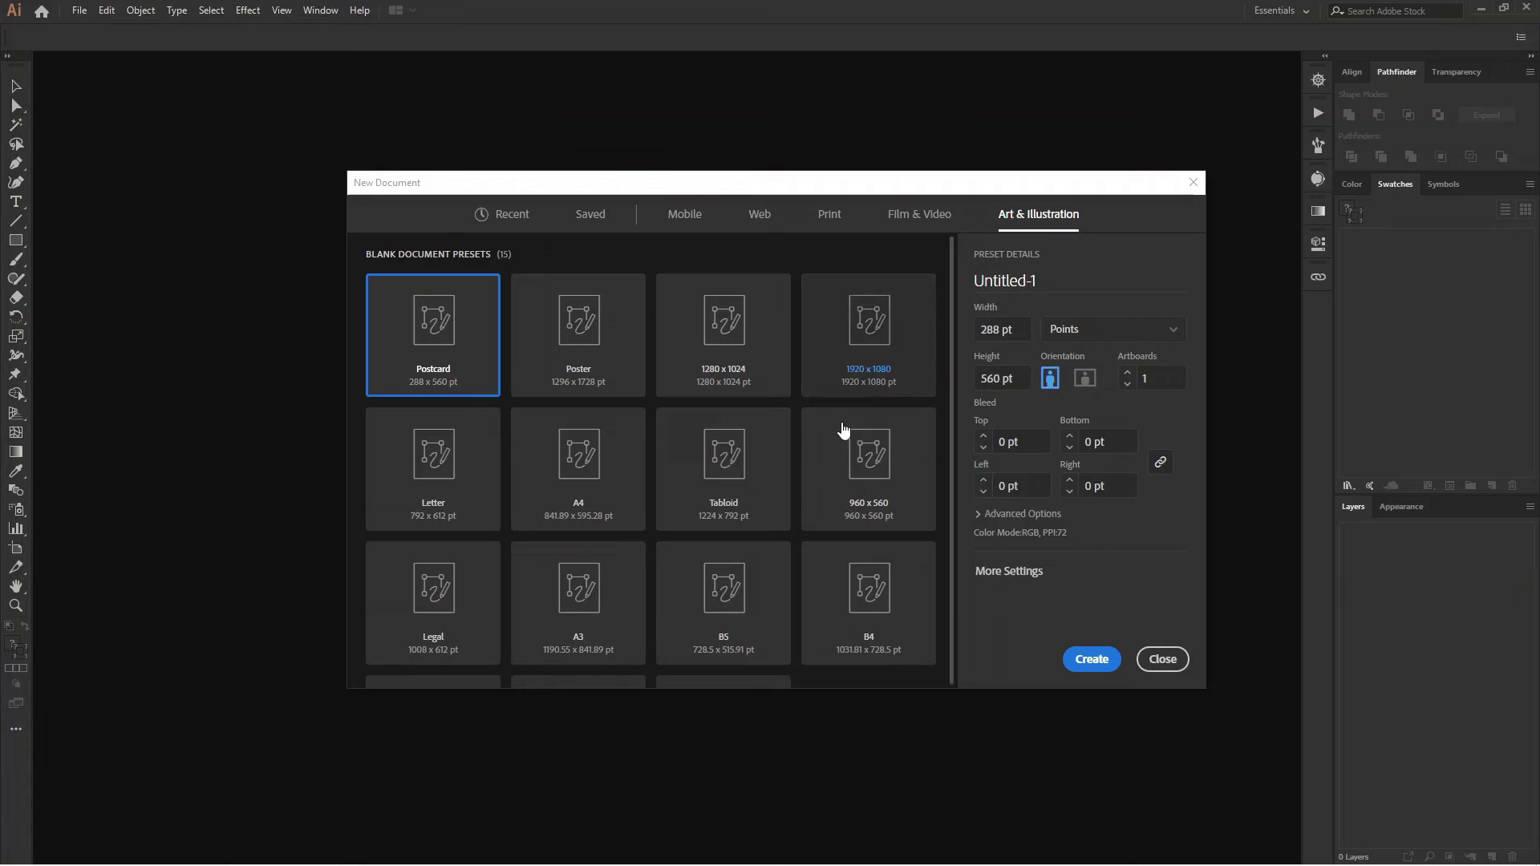
pyautogui.click(592, 479)
pyautogui.click(1092, 659)
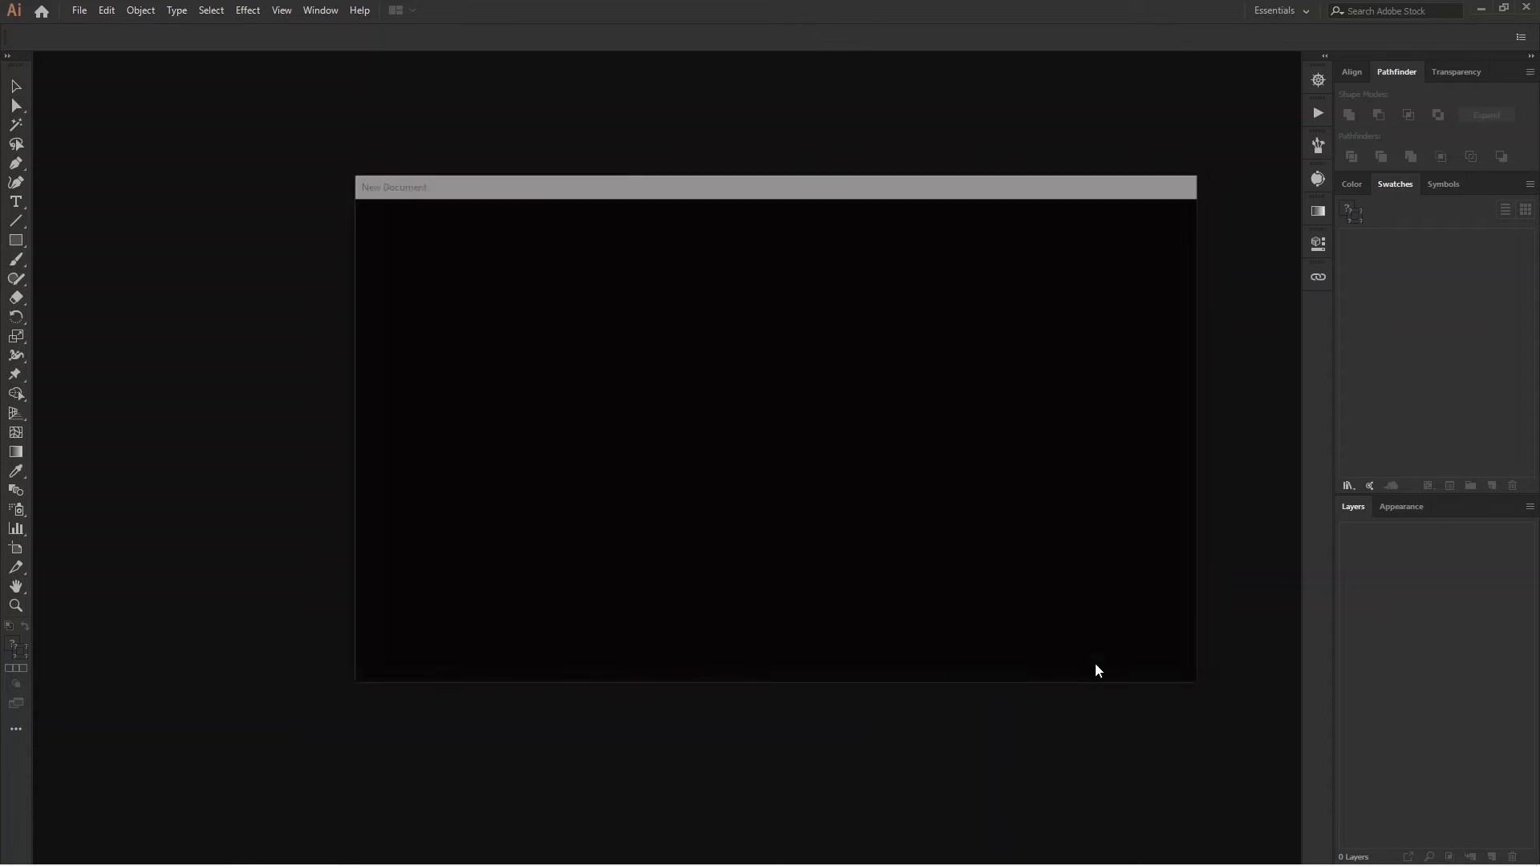
# - Place cmyk.jpg at the artboard's top-left
pyautogui.click(78, 11)
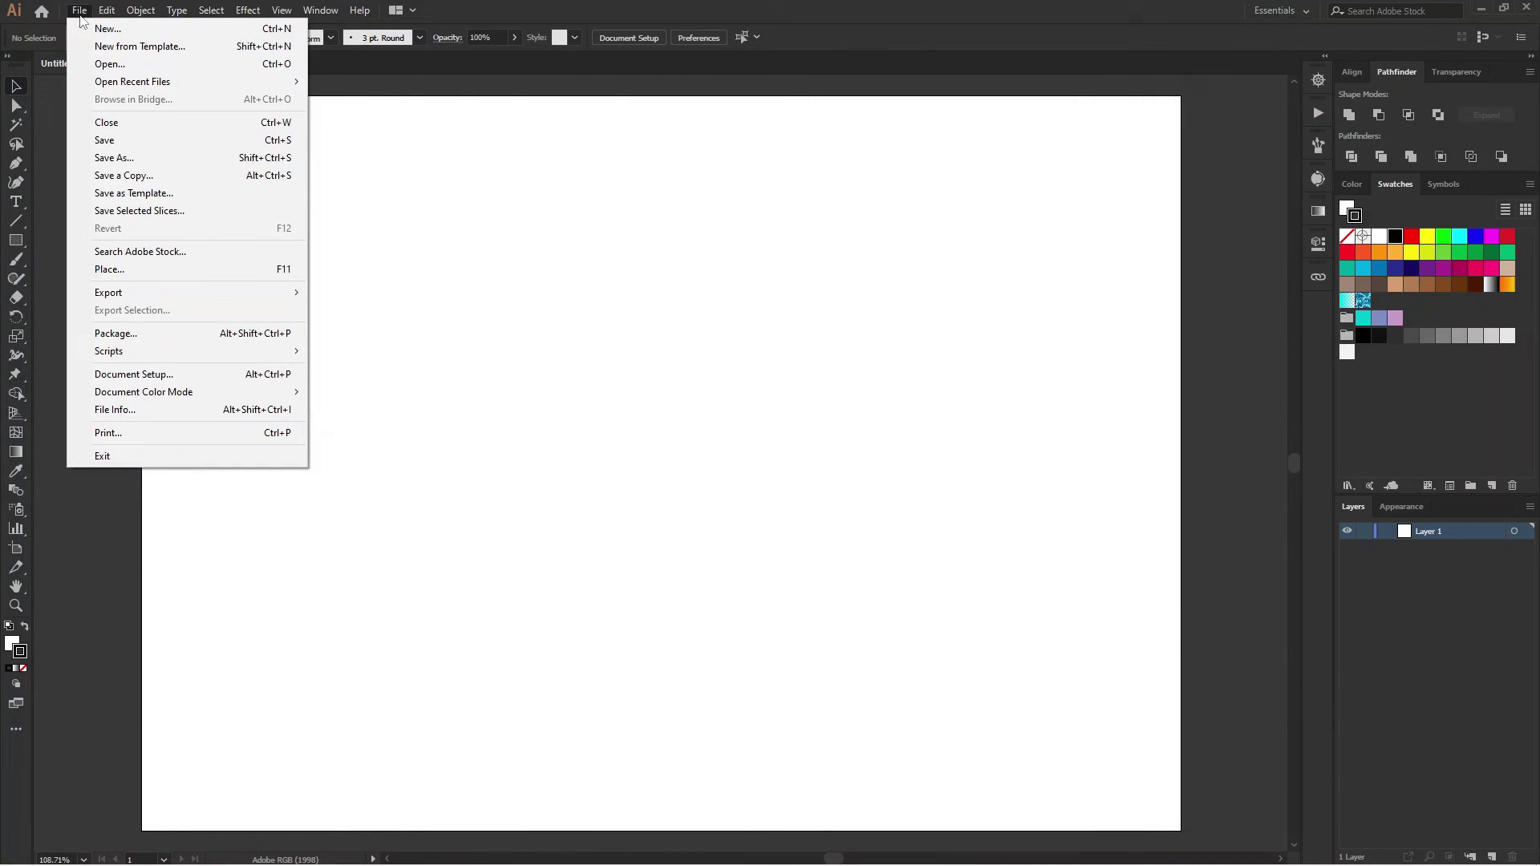
pyautogui.click(181, 269)
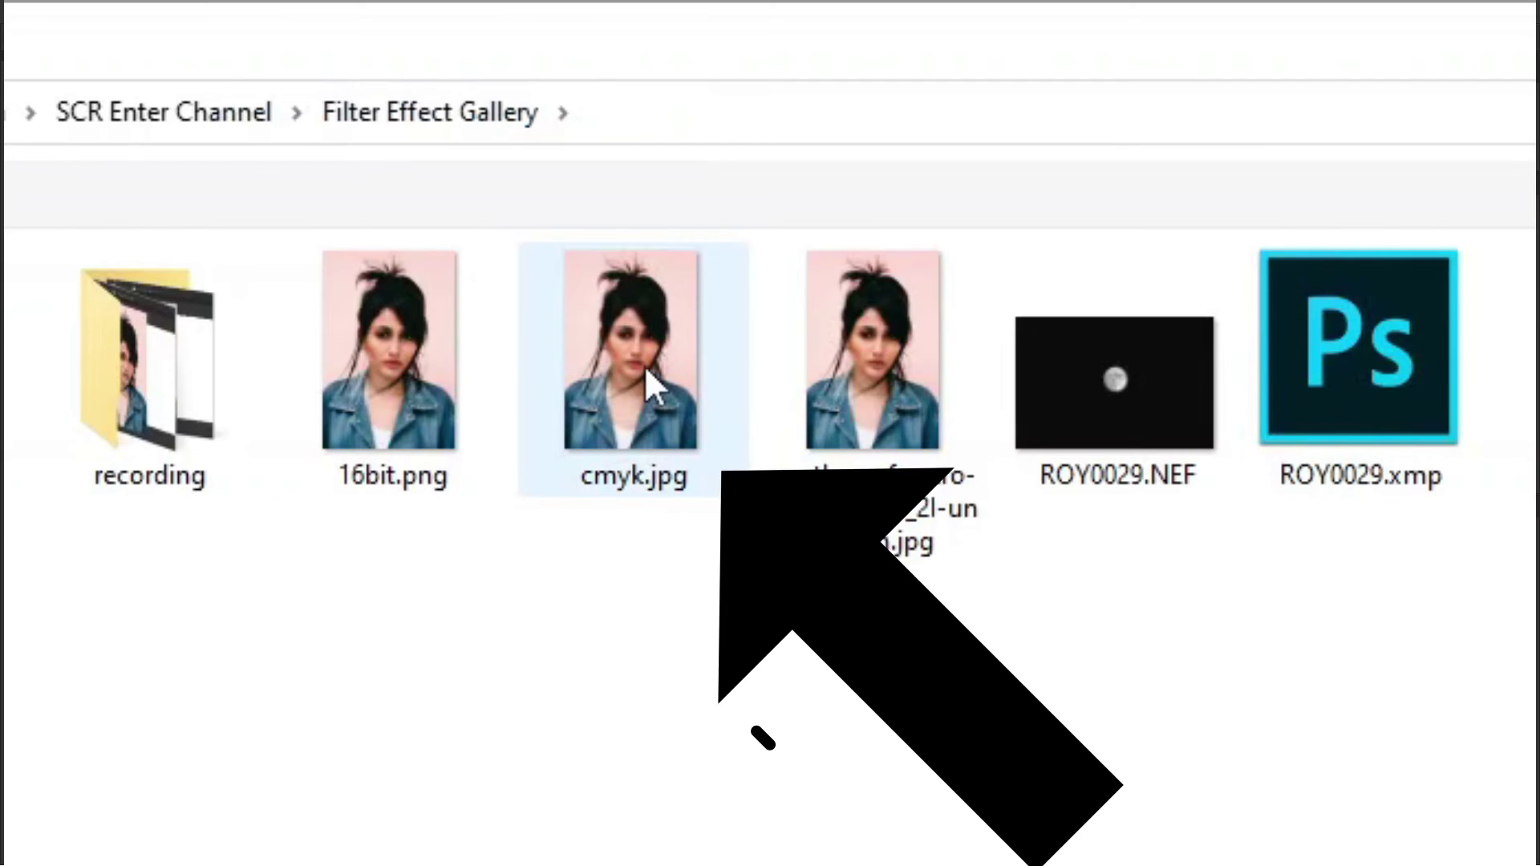
pyautogui.doubleClick(519, 141)
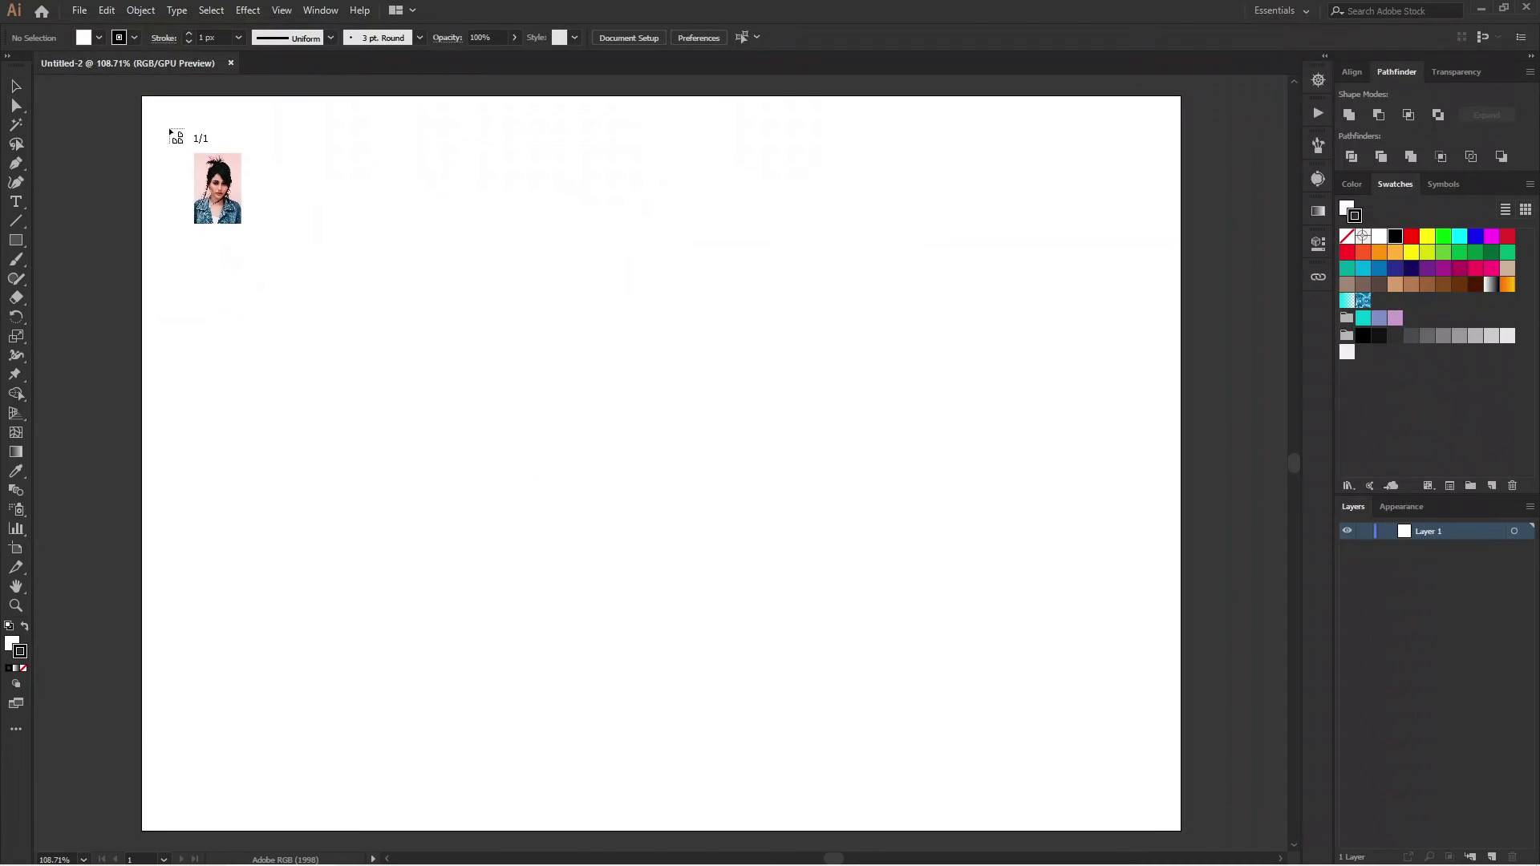
pyautogui.moveTo(170, 129); pyautogui.dragTo(706, 682)
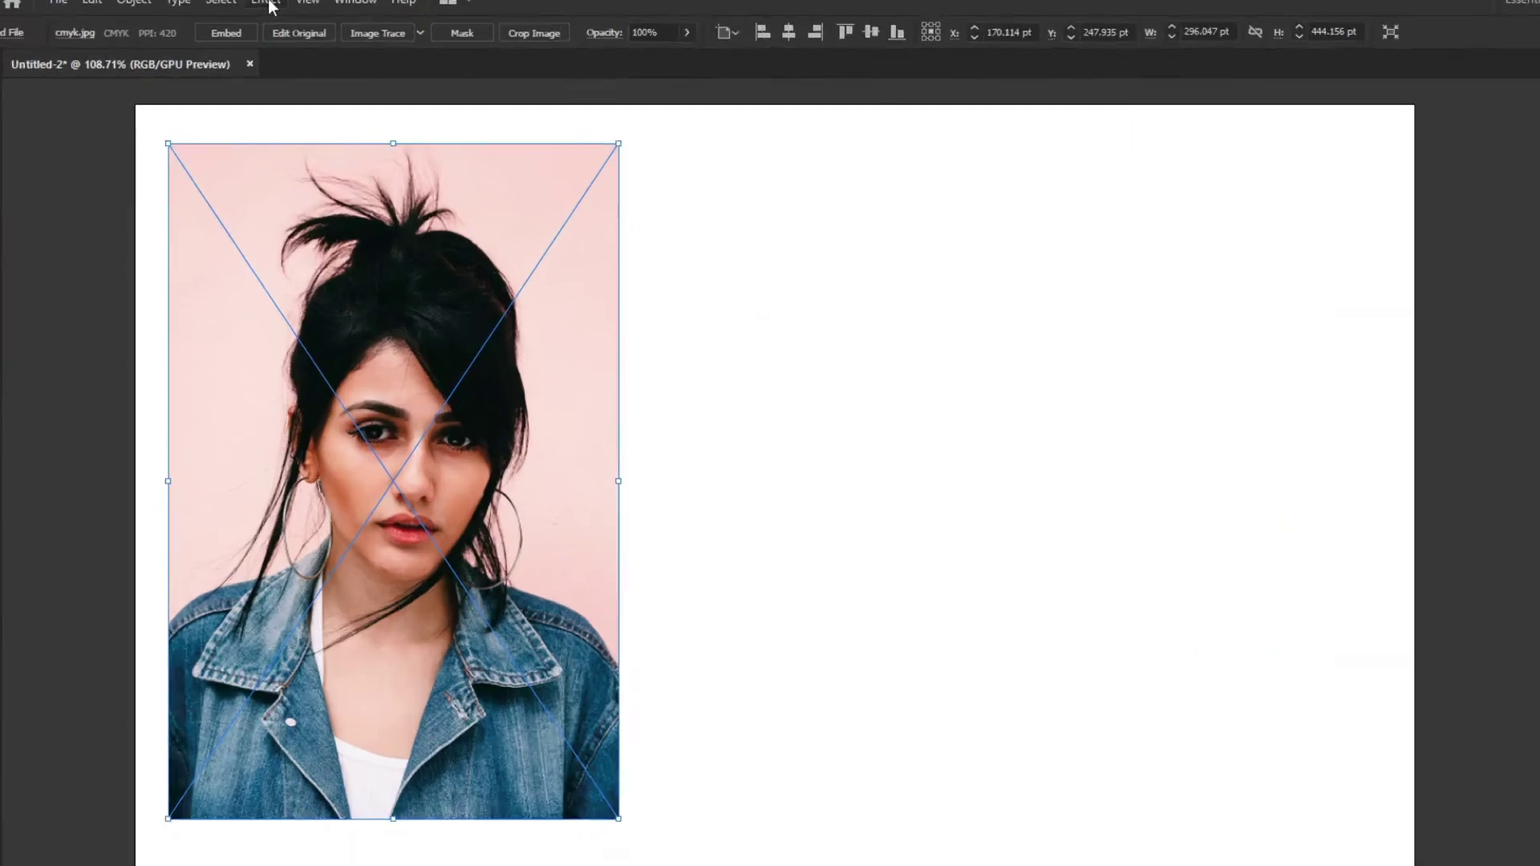
# - Apply the Artistic > Poster Edges gallery effect to cmyk.jpg
pyautogui.click(248, 10)
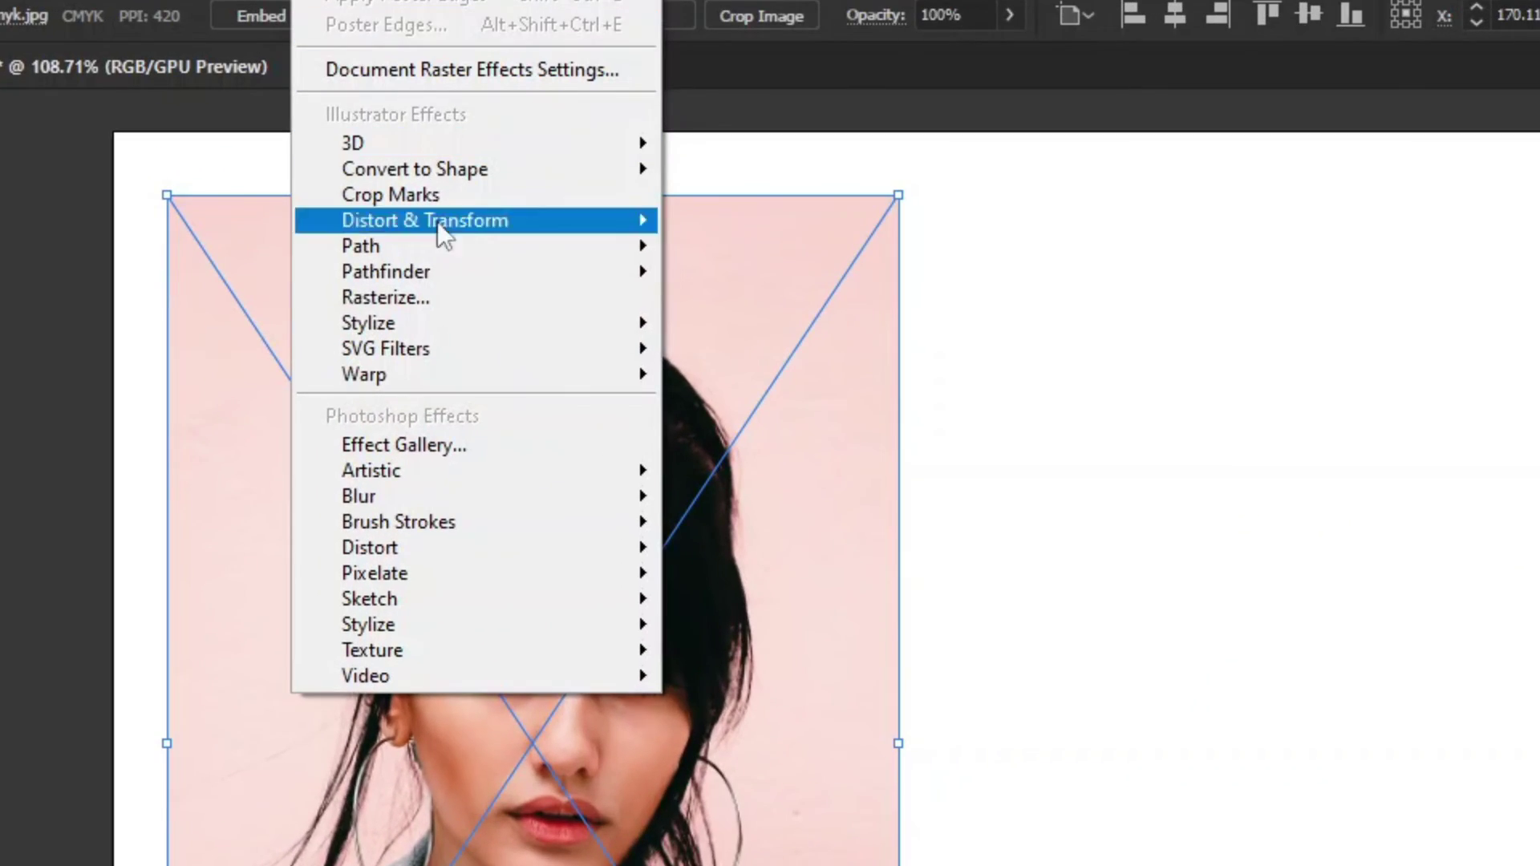
pyautogui.click(498, 444)
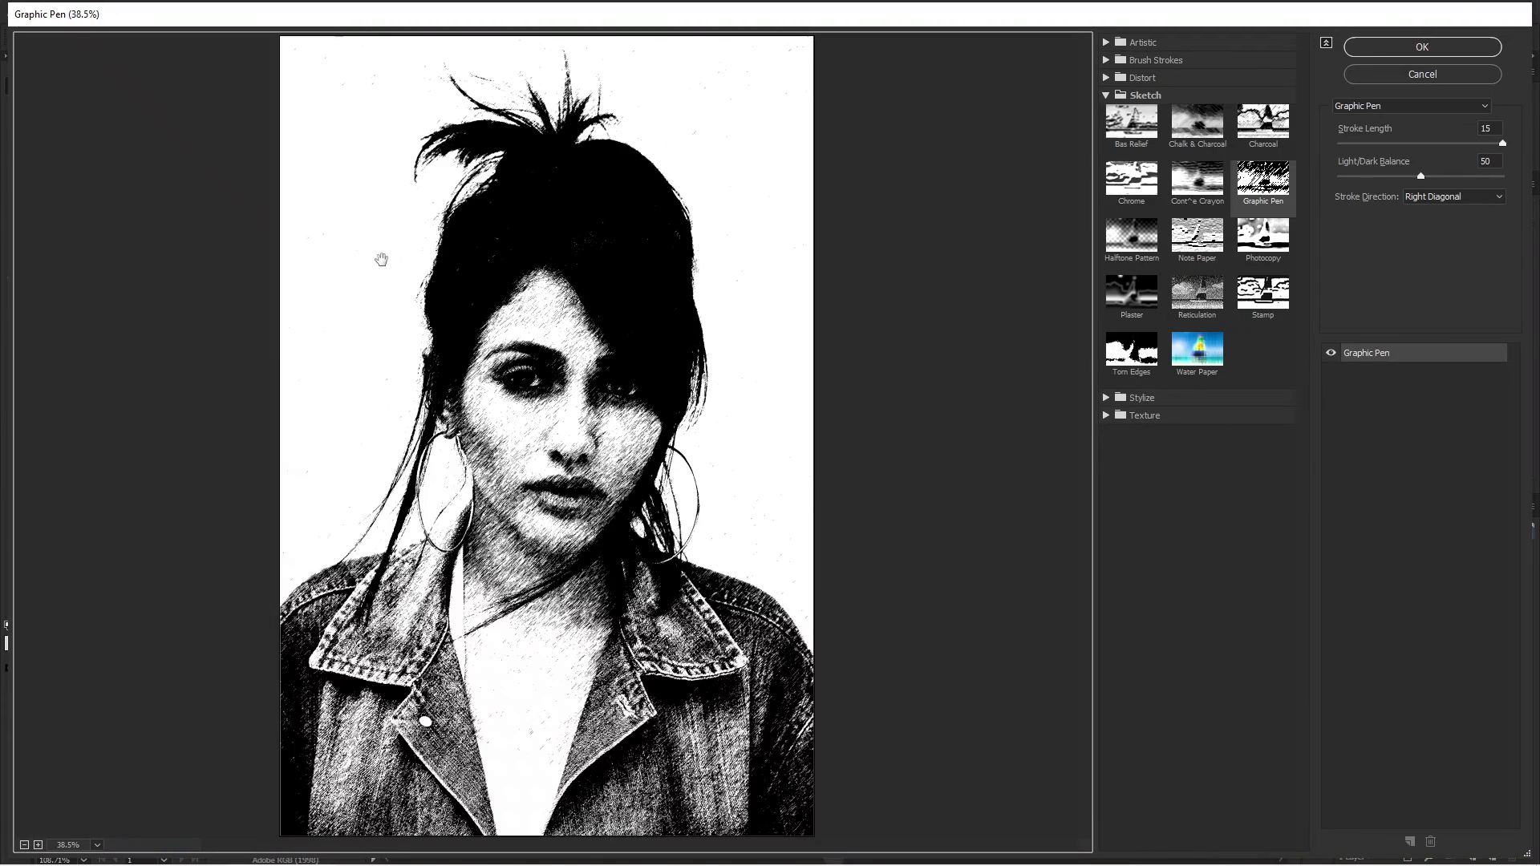
pyautogui.click(1109, 44)
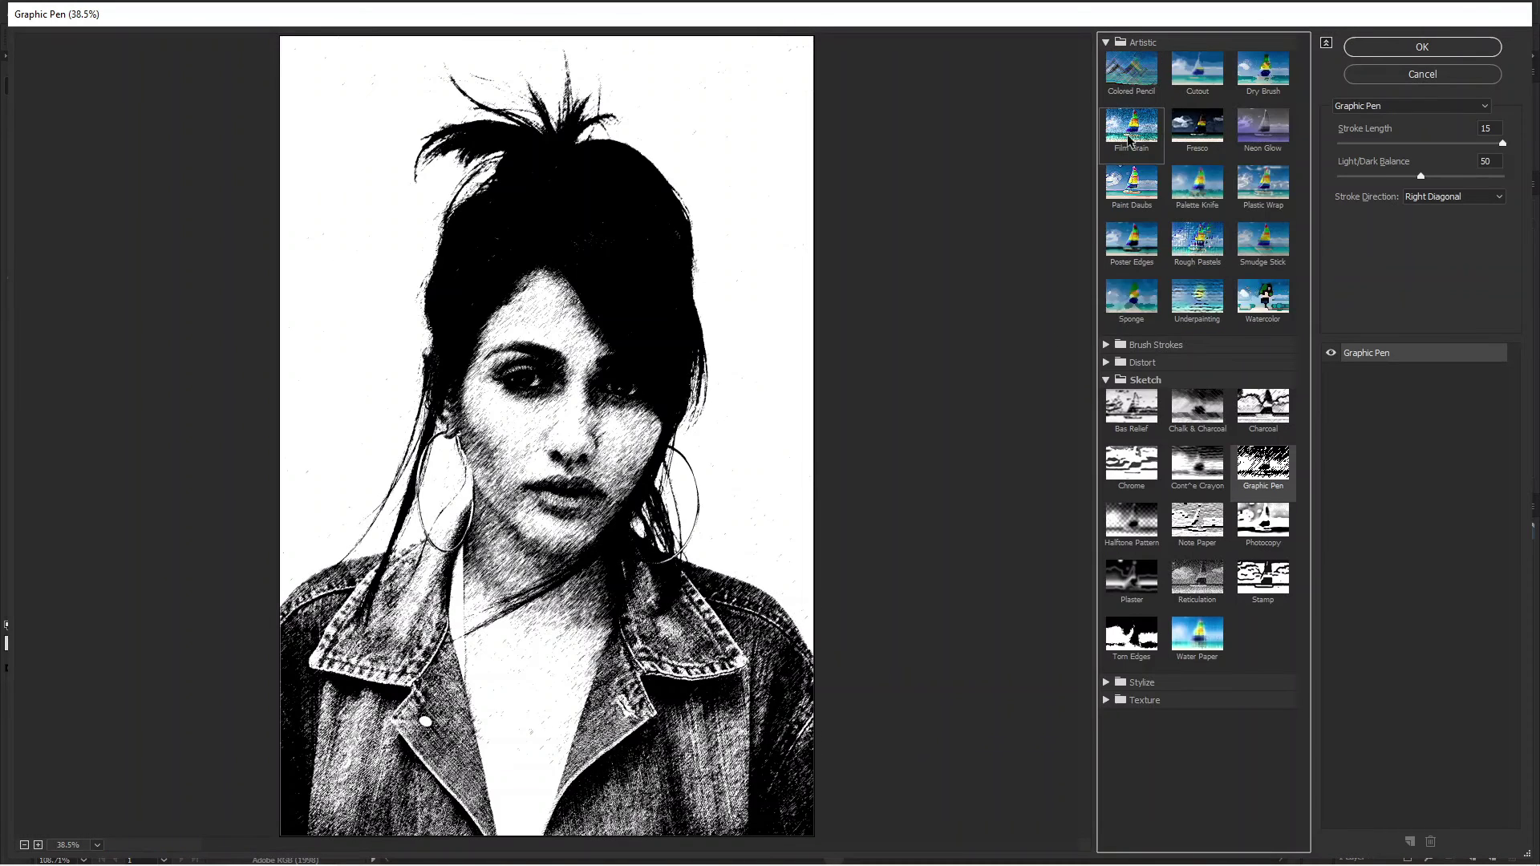
pyautogui.click(1131, 247)
pyautogui.click(1422, 49)
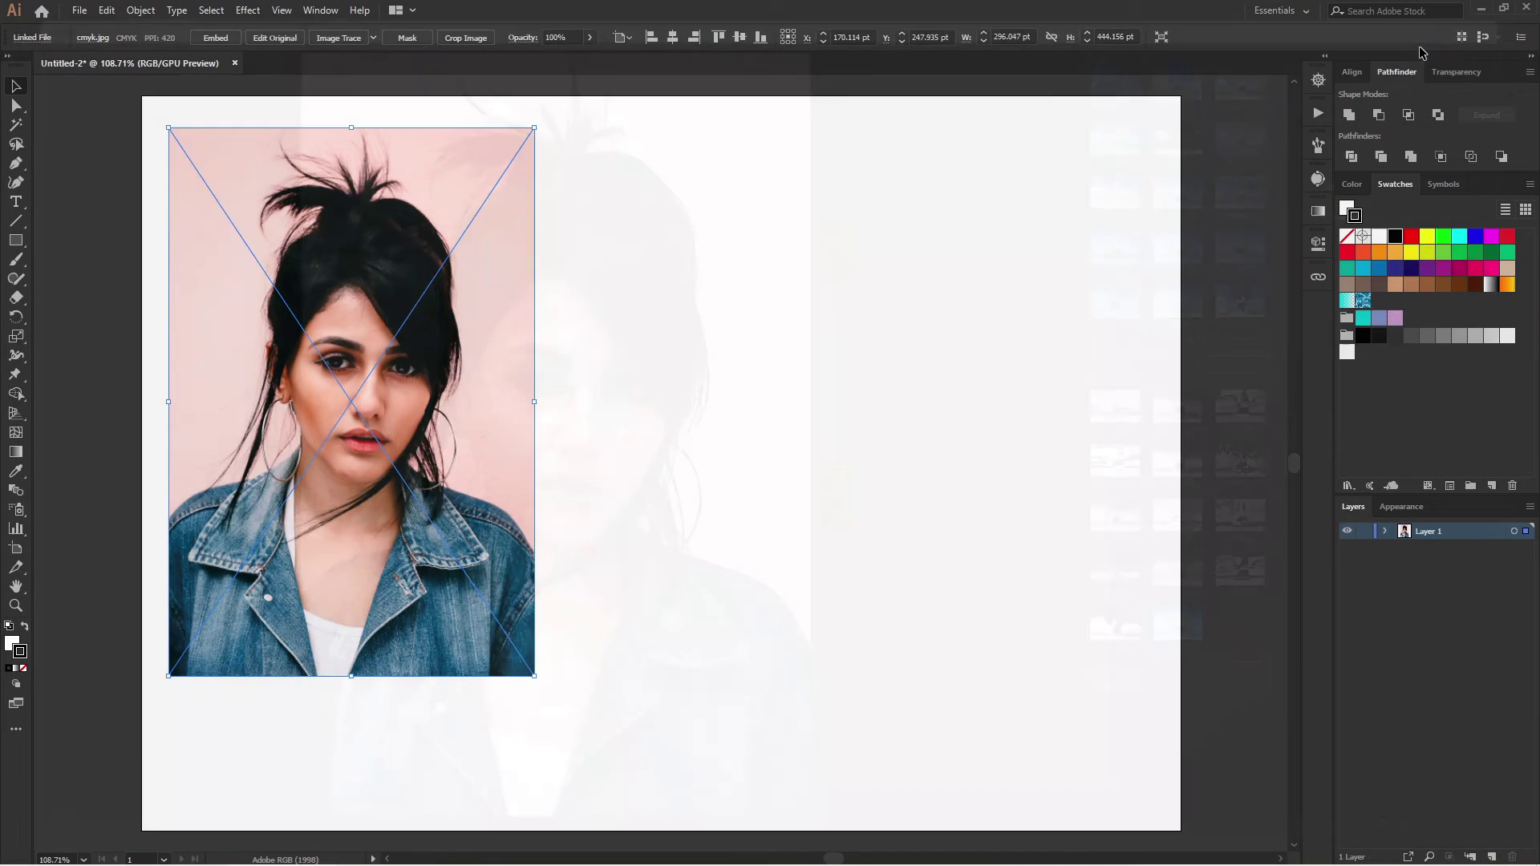
# - Place 16bit.png to the right of cmyk.jpg on the artboard
pyautogui.click(80, 10)
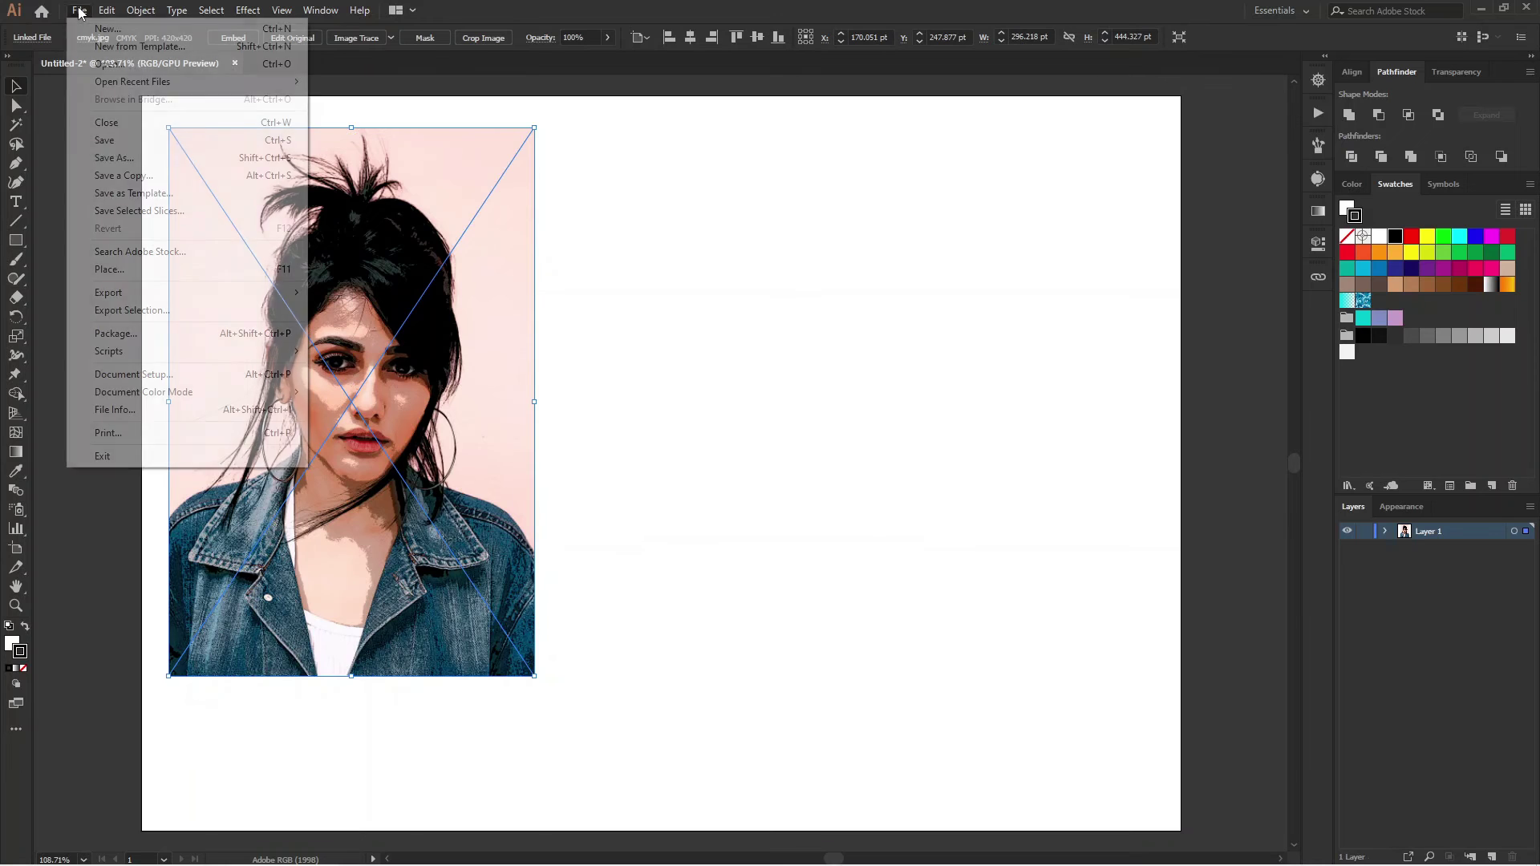
pyautogui.click(191, 273)
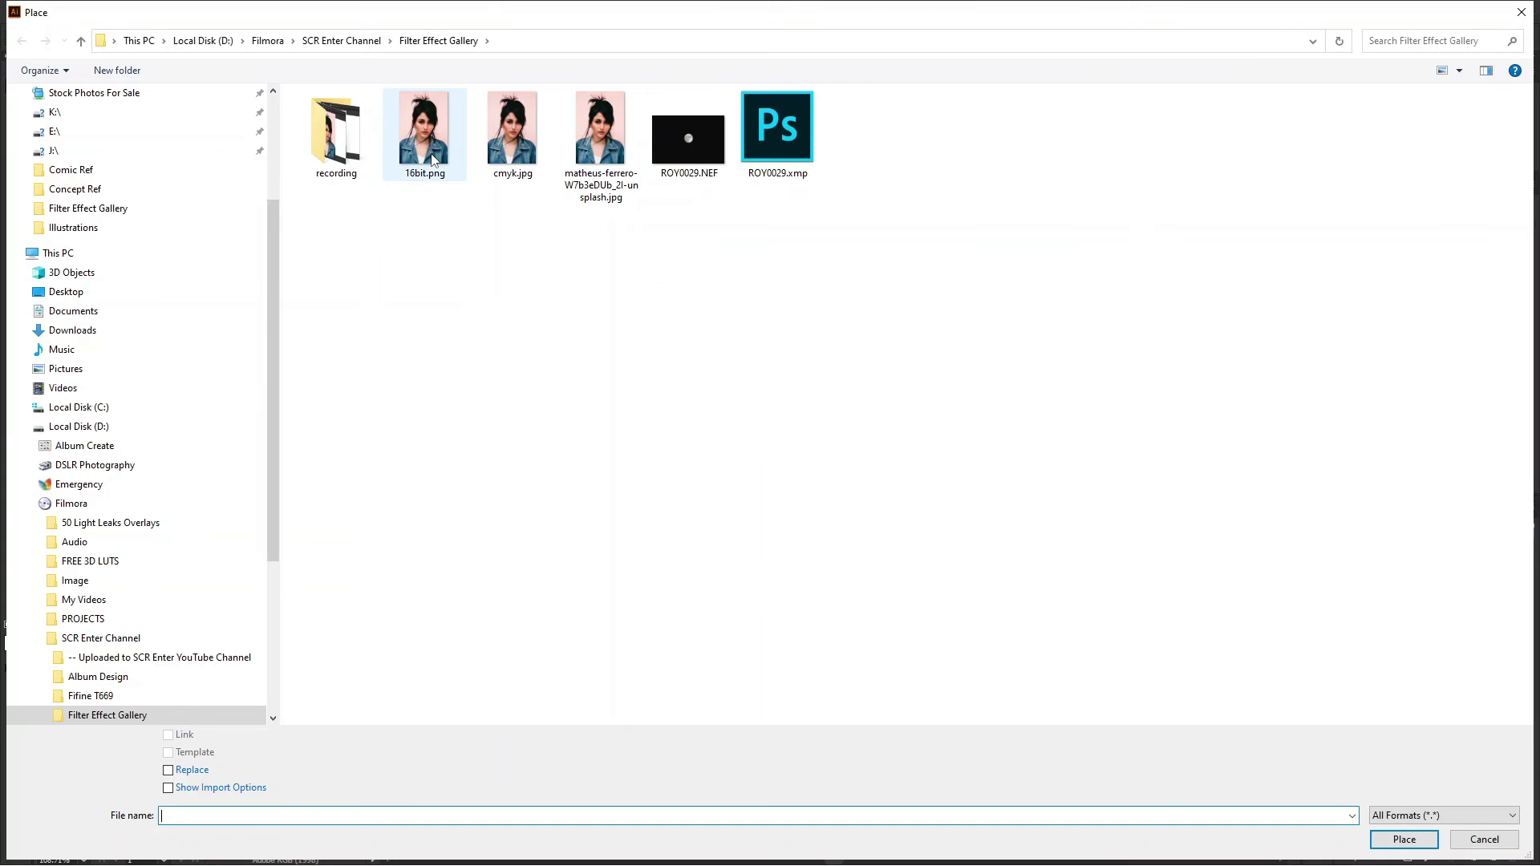
pyautogui.click(362, 365)
pyautogui.click(1399, 835)
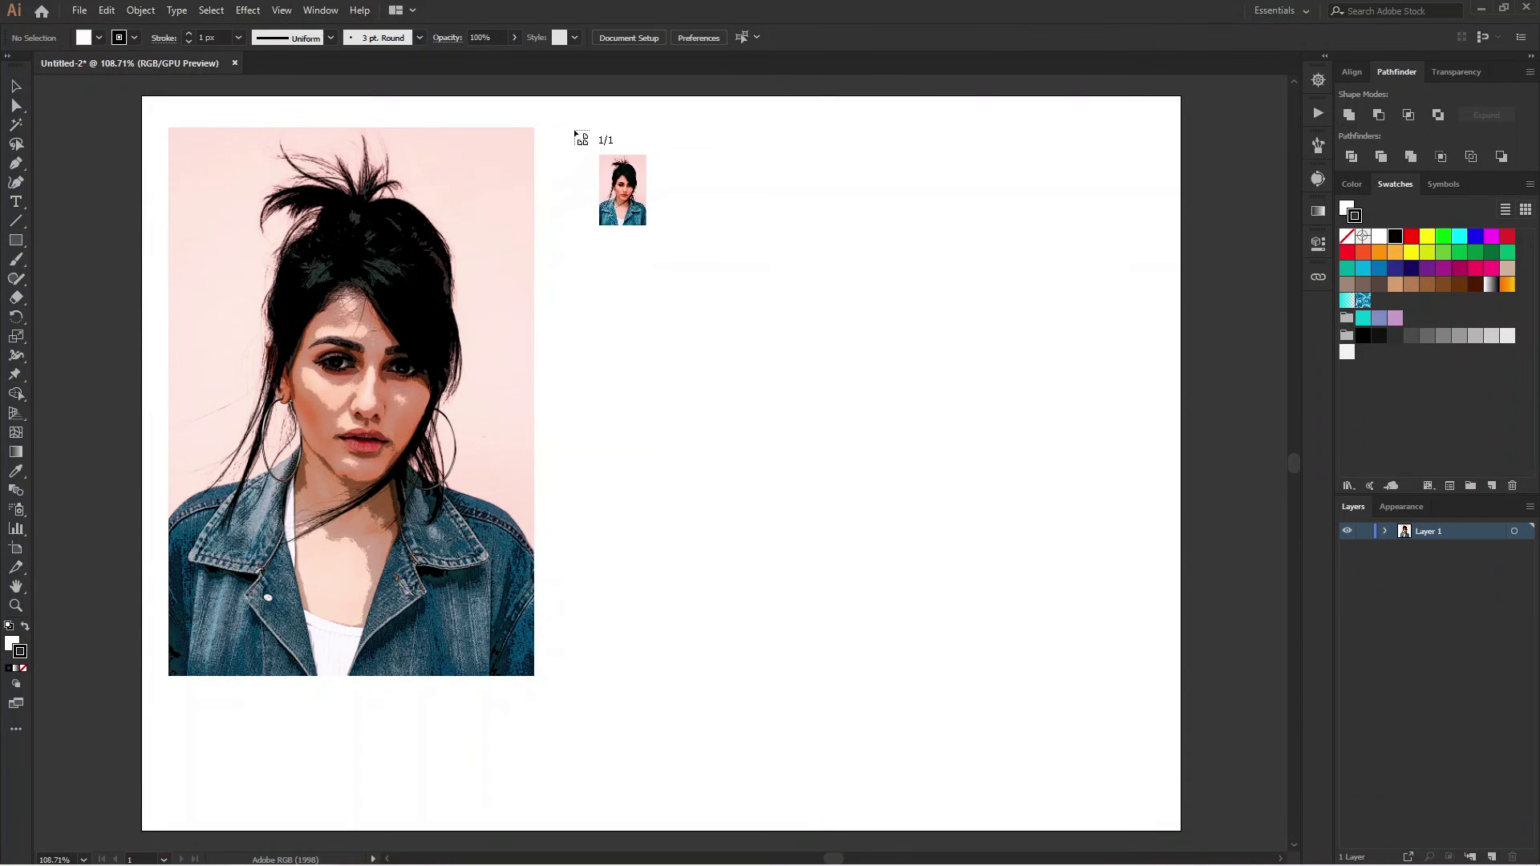
pyautogui.moveTo(608, 125); pyautogui.dragTo(1103, 731)
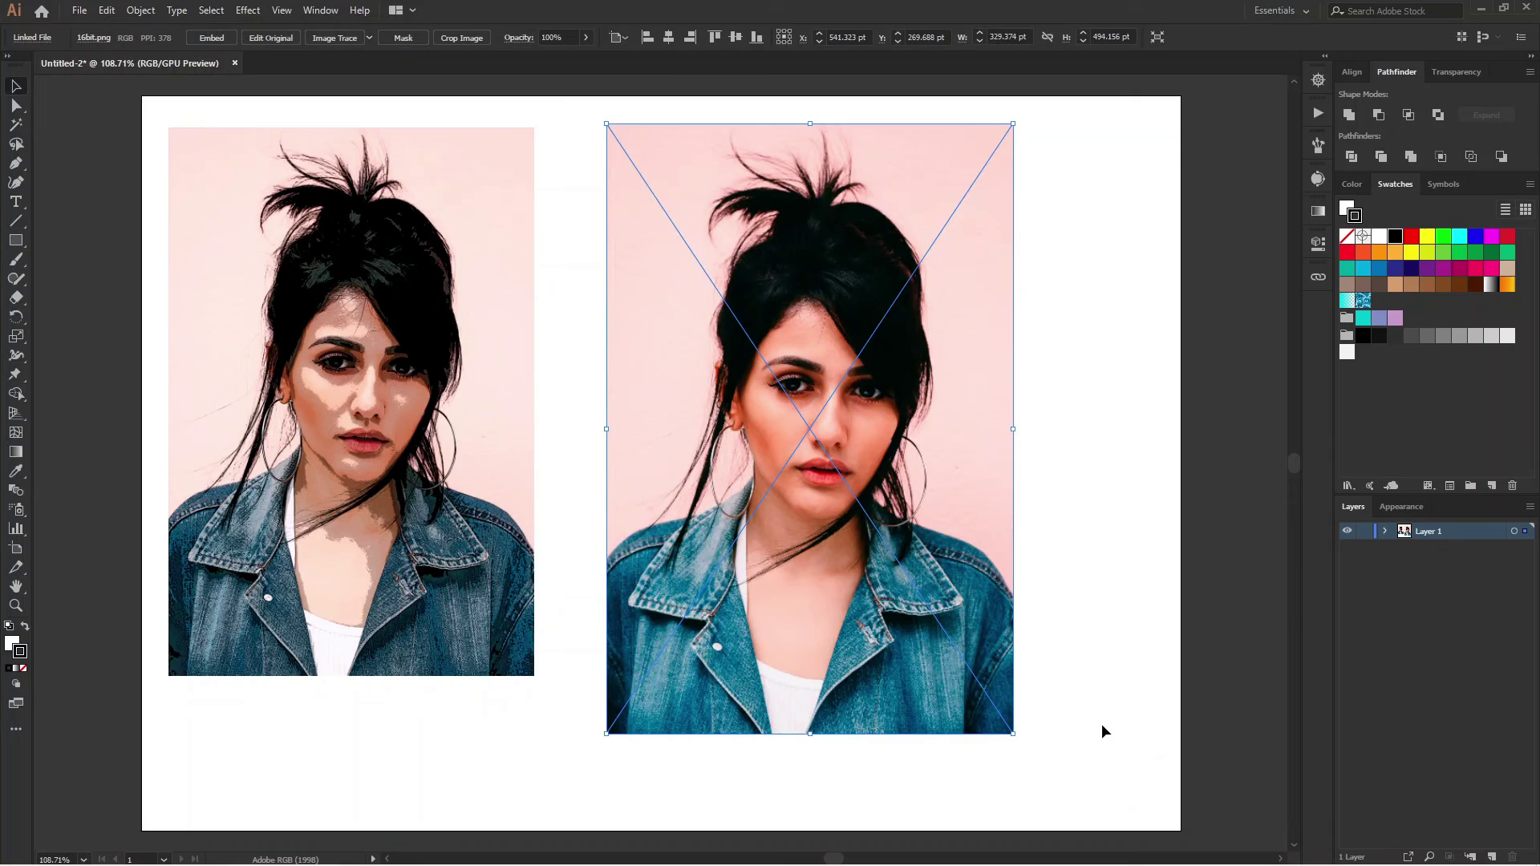
# - Apply the Sketch > Graphic Pen gallery effect to 16bit.png
pyautogui.click(241, 11)
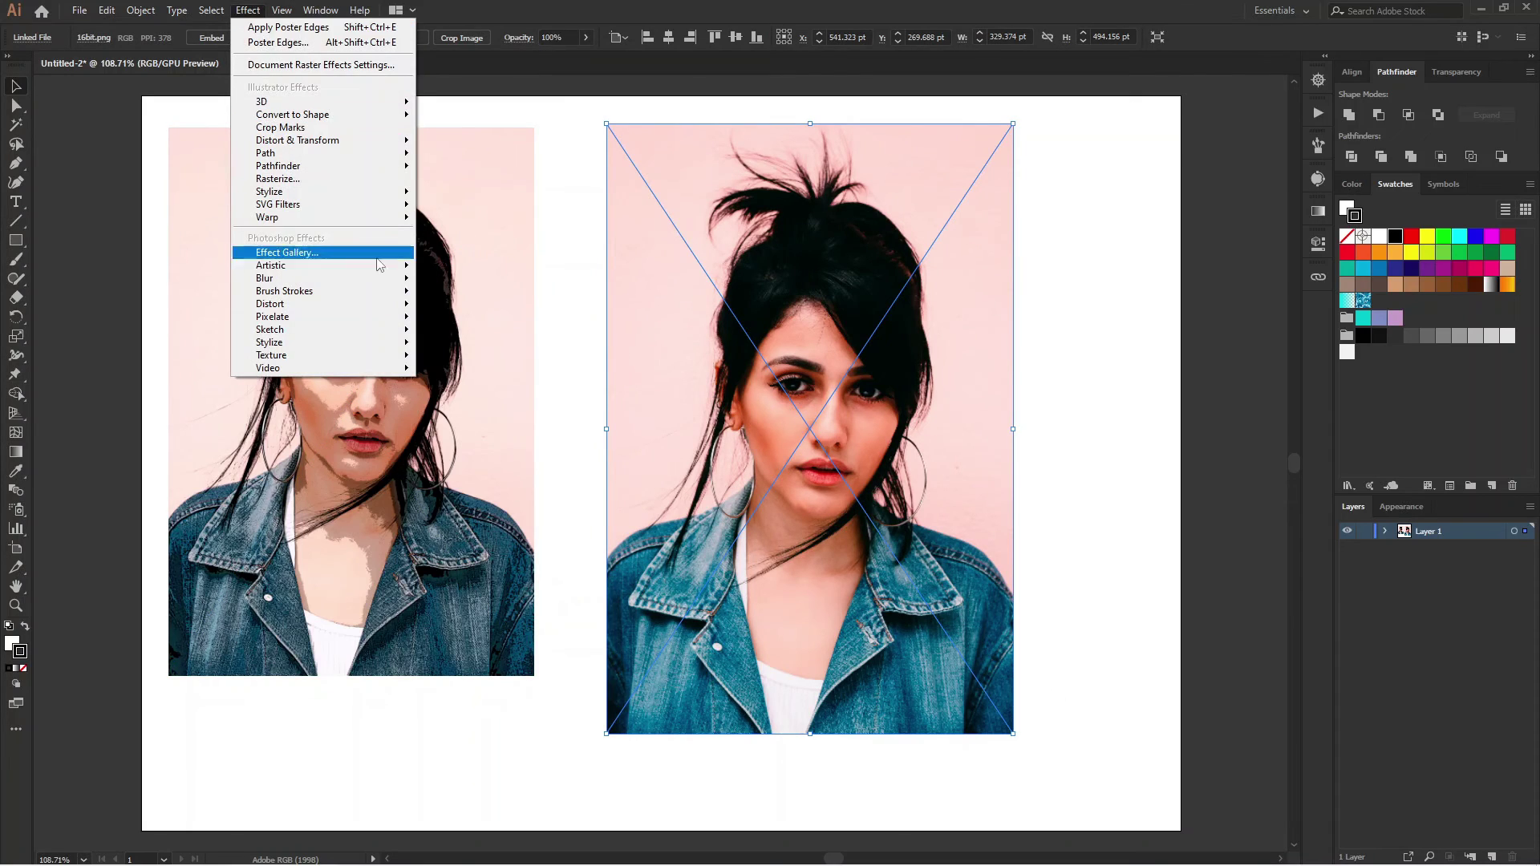
pyautogui.click(376, 255)
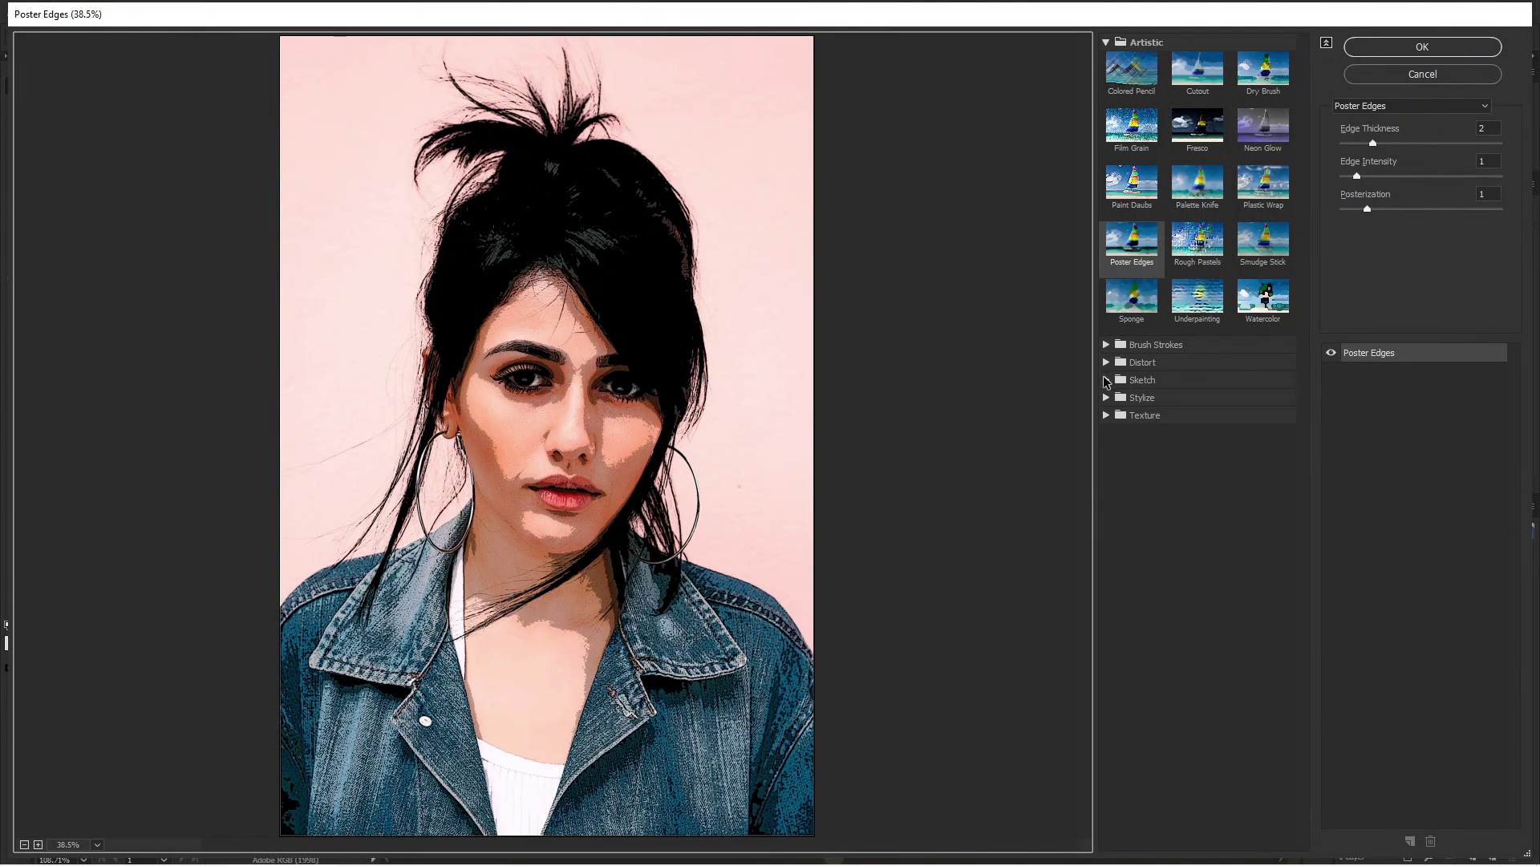
pyautogui.click(1106, 380)
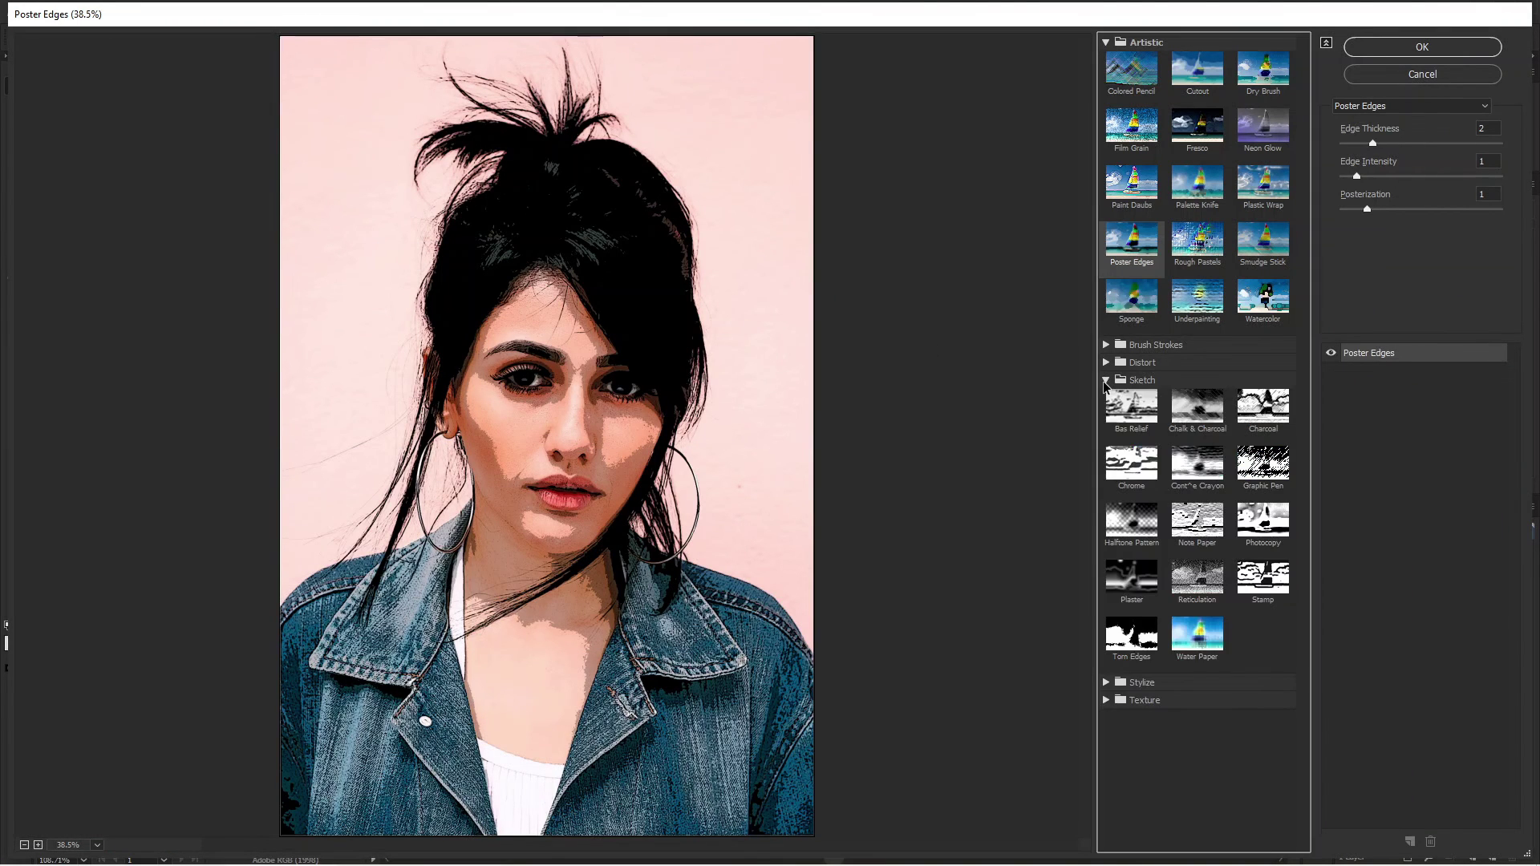
pyautogui.click(1263, 469)
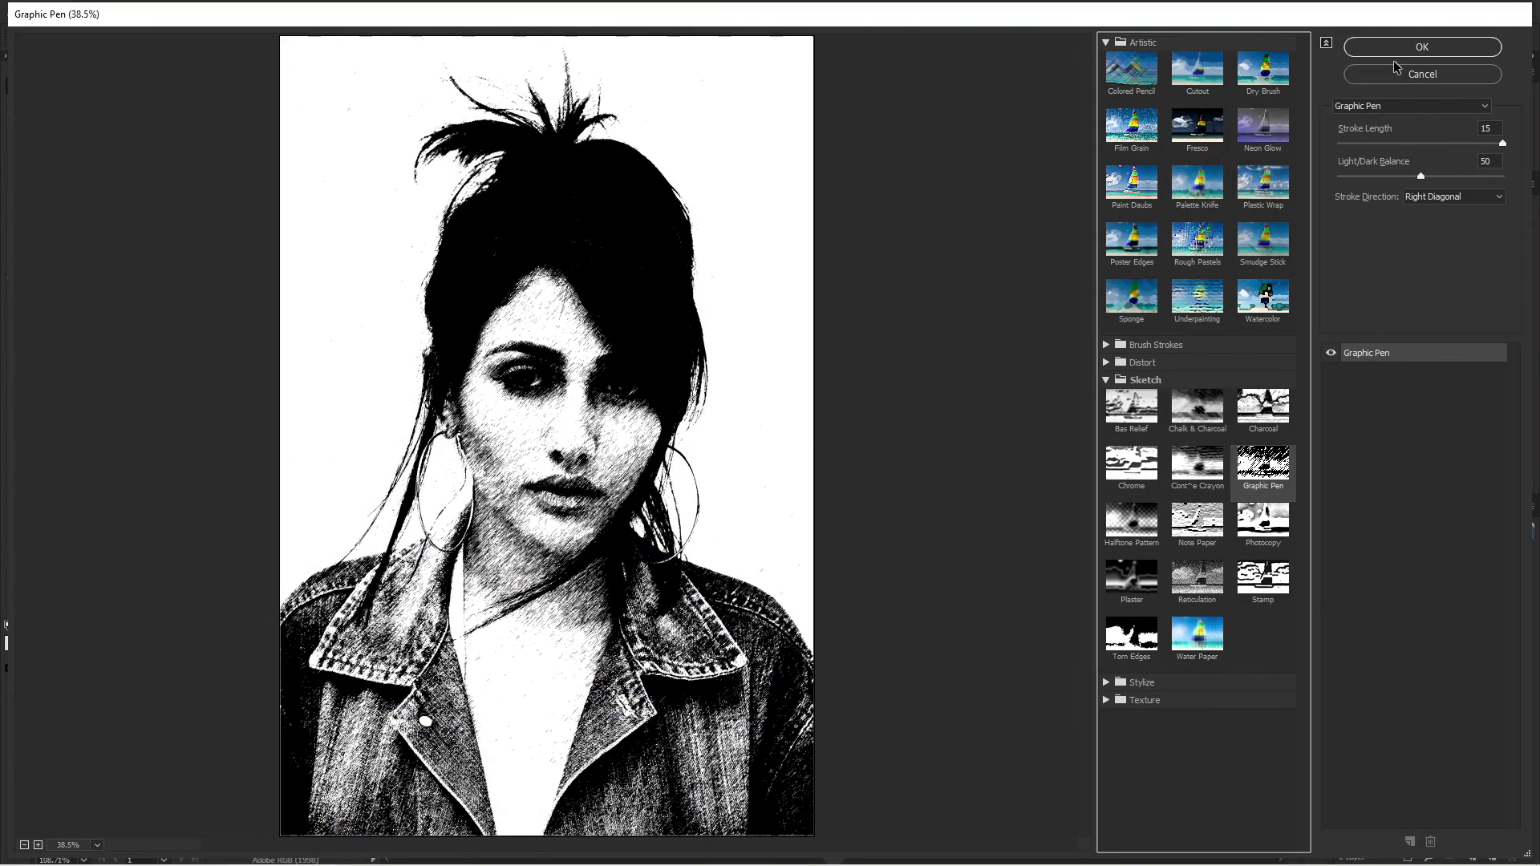
pyautogui.click(1400, 48)
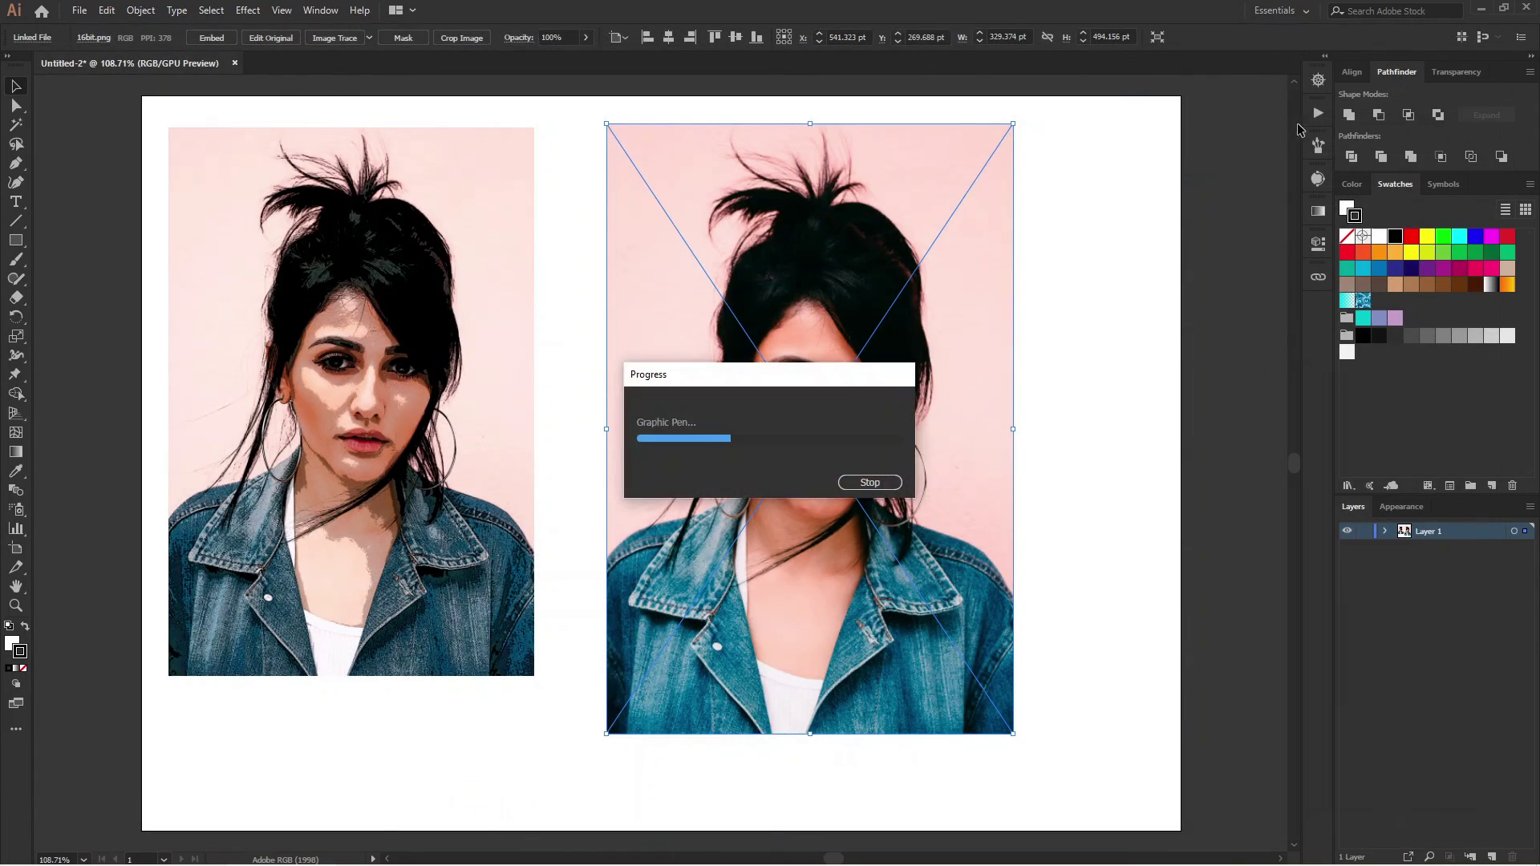